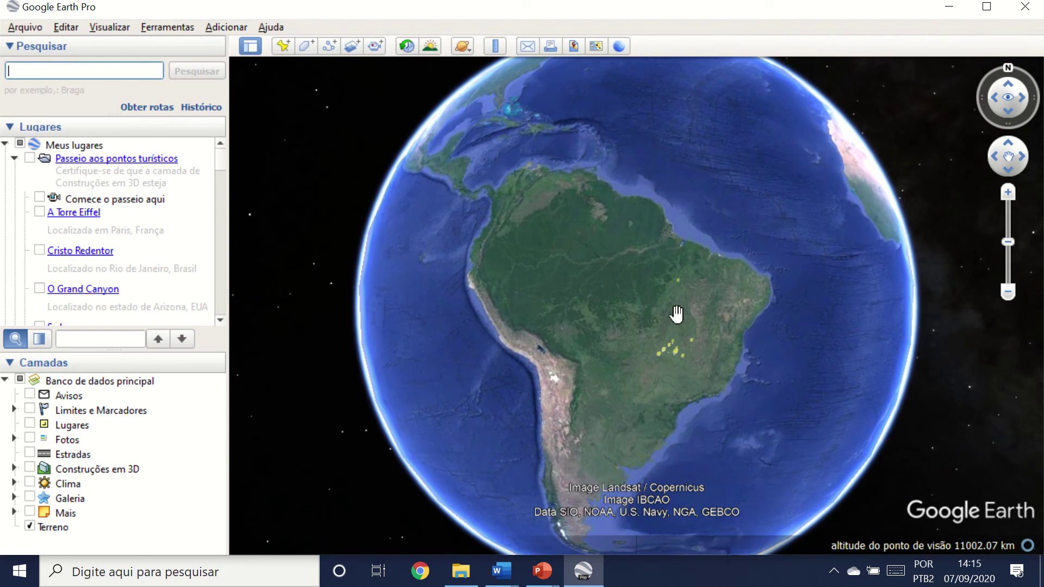
Step: Search for Piracanjuba, GO using the suggested match and go to the town
scroll(682, 348, down, 5)
scroll(683, 348, up, 5)
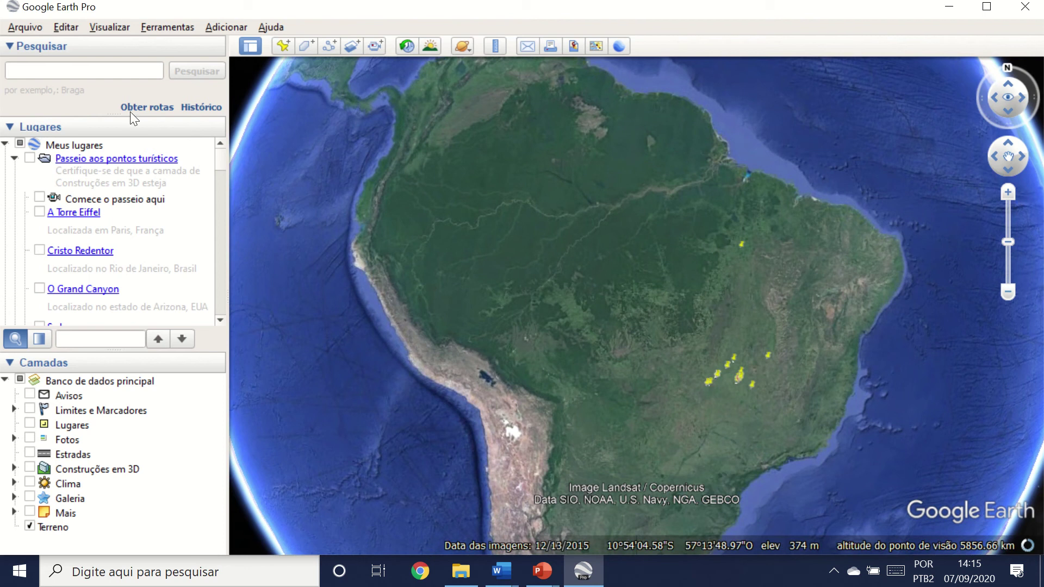
click(90, 71)
text(Pir)
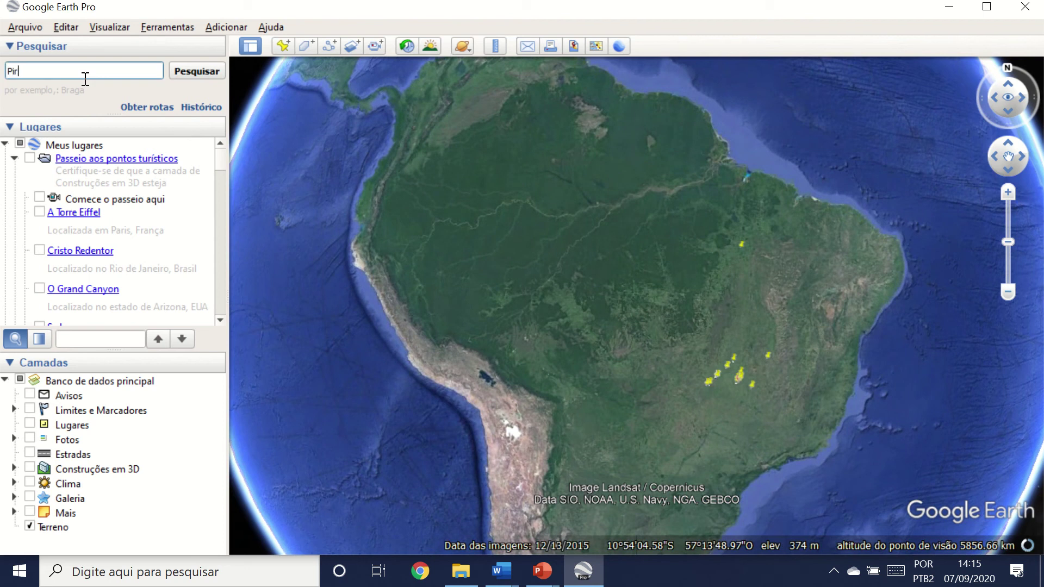
text(a)
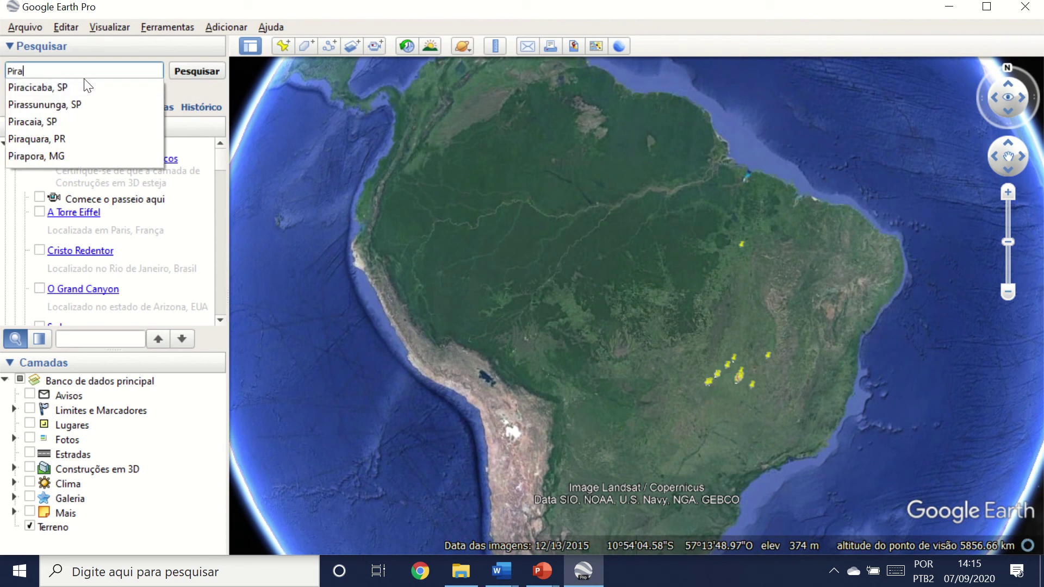
text(canj)
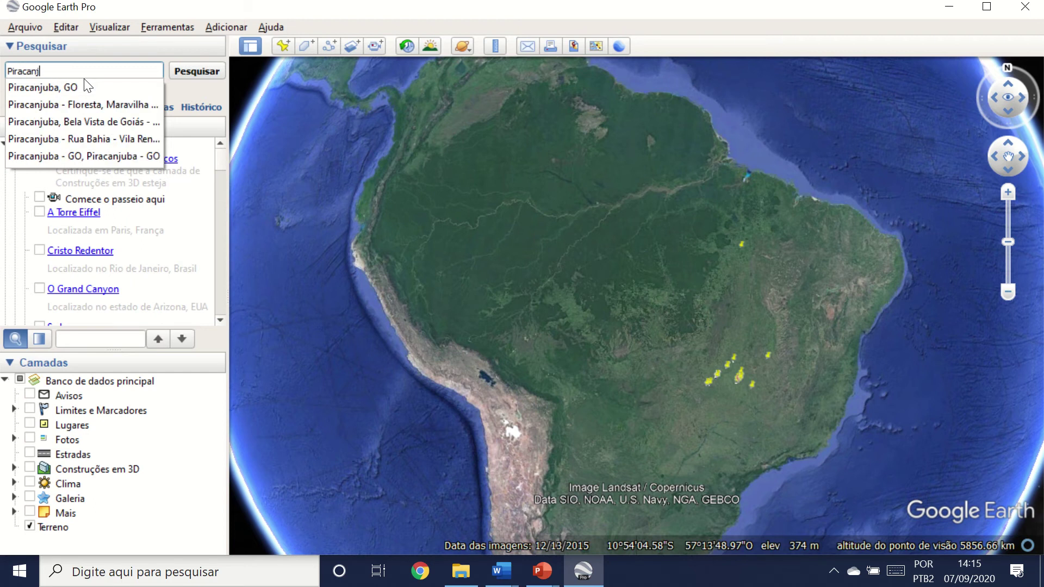
click(54, 87)
click(185, 68)
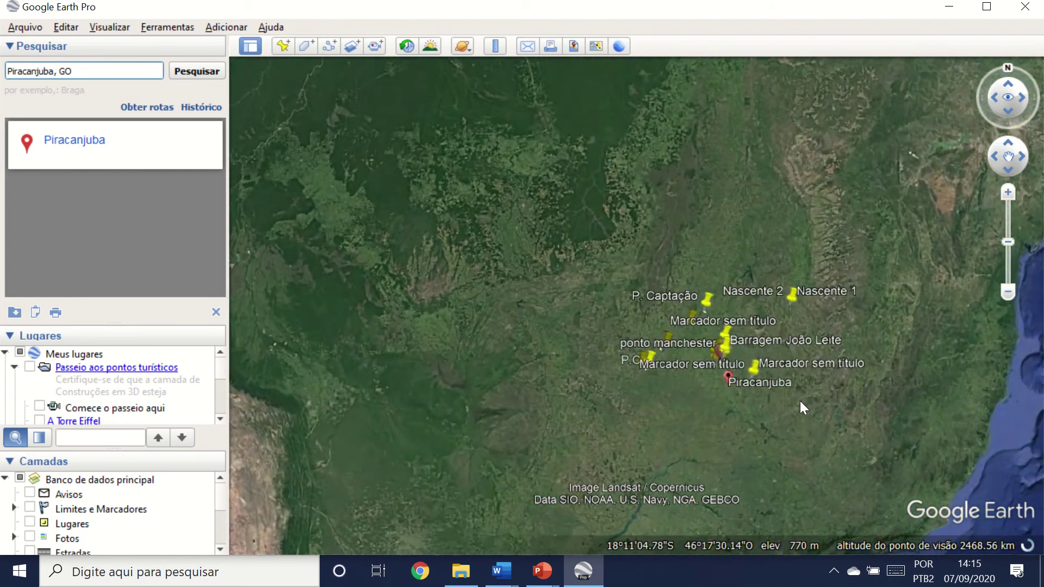
Step: Add a new placemark and move it to the eastern edge of Piracanjuba, northeast of the town's search marker
scroll(707, 384, up, 5)
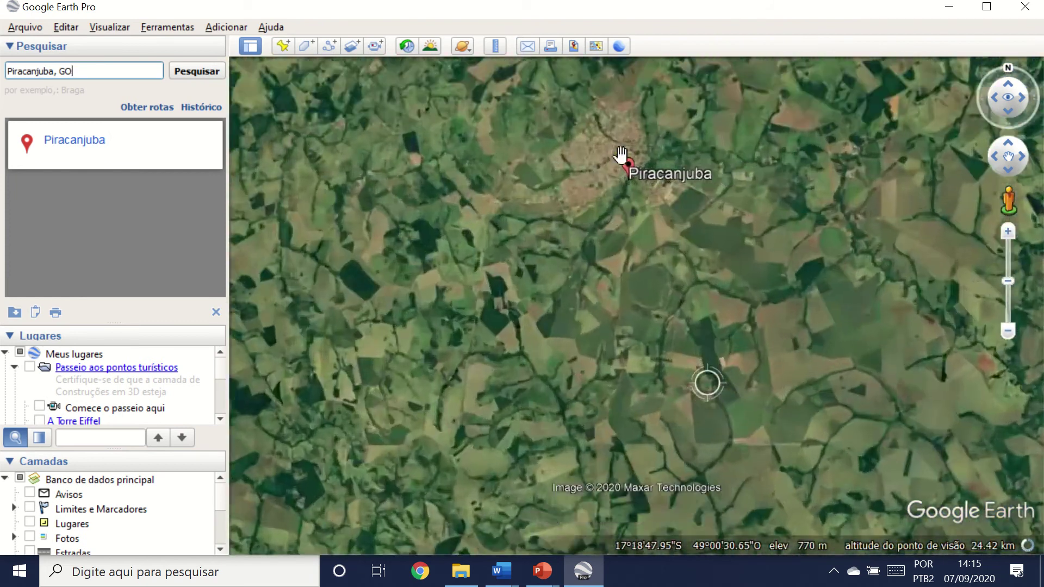
double_click(621, 155)
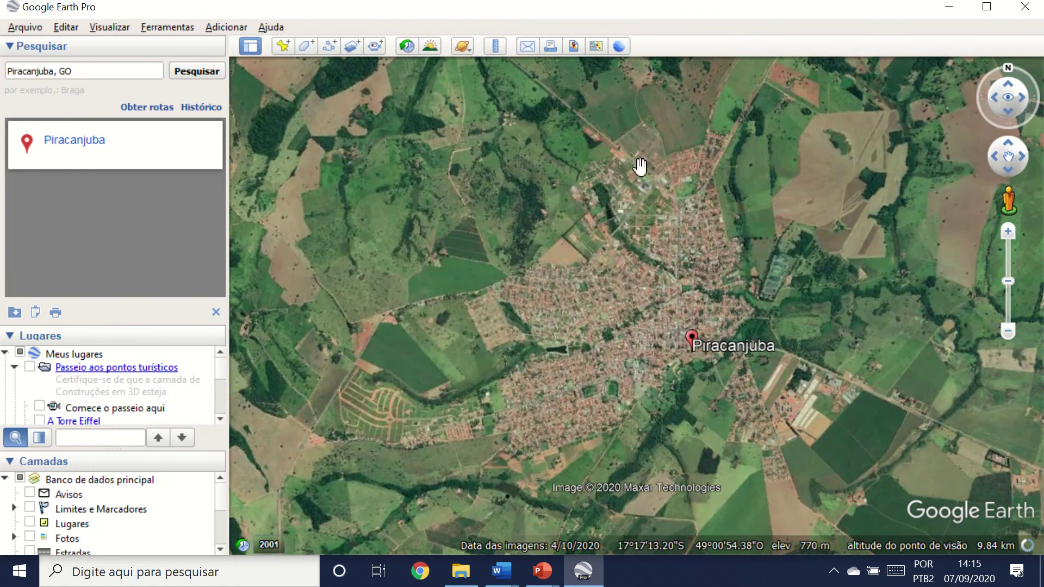
scroll(620, 226, up, 1)
drag(673, 305, 621, 212)
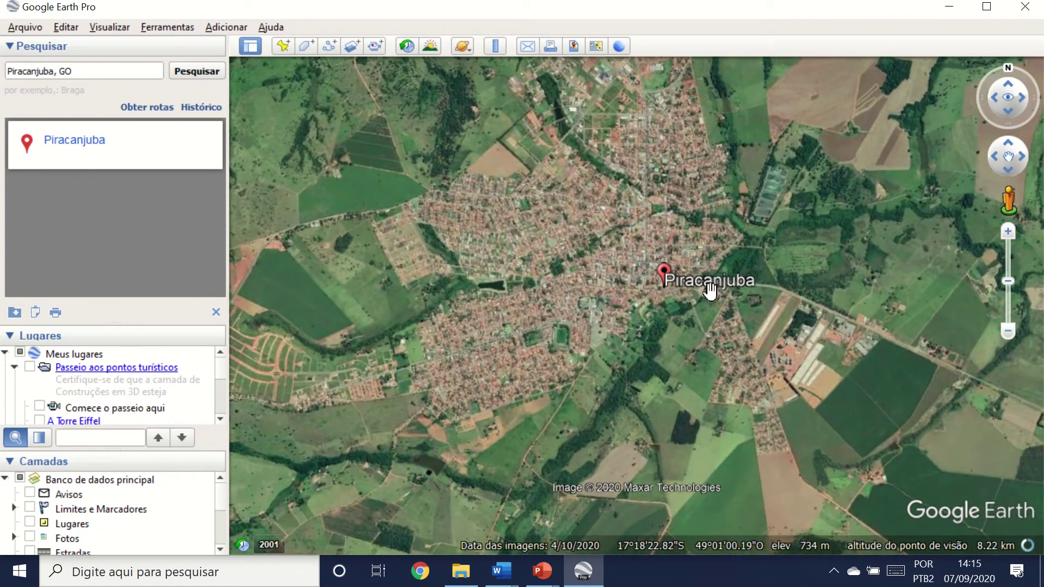
scroll(652, 318, down, 3)
scroll(651, 318, up, 2)
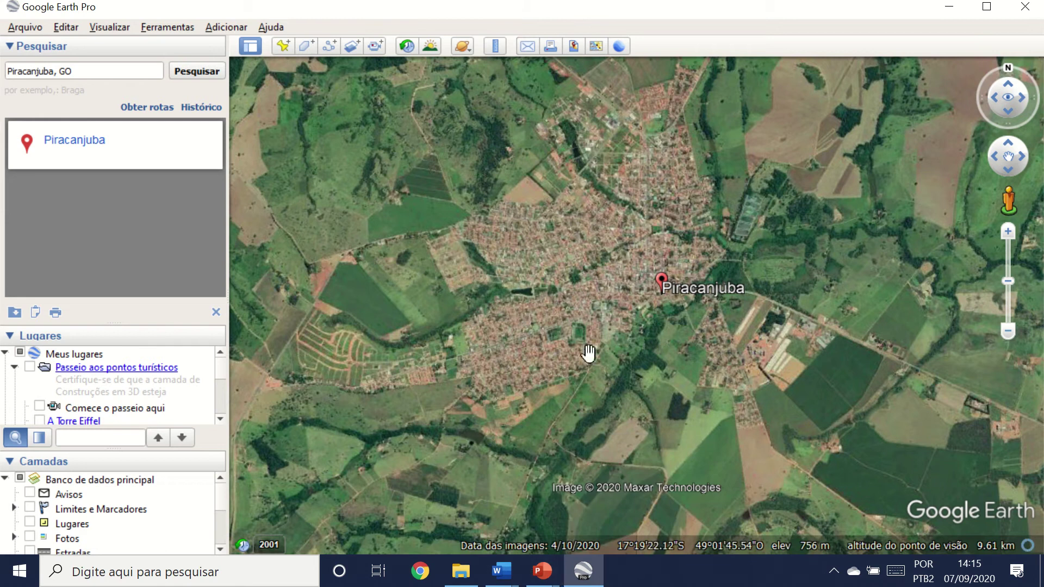
click(282, 46)
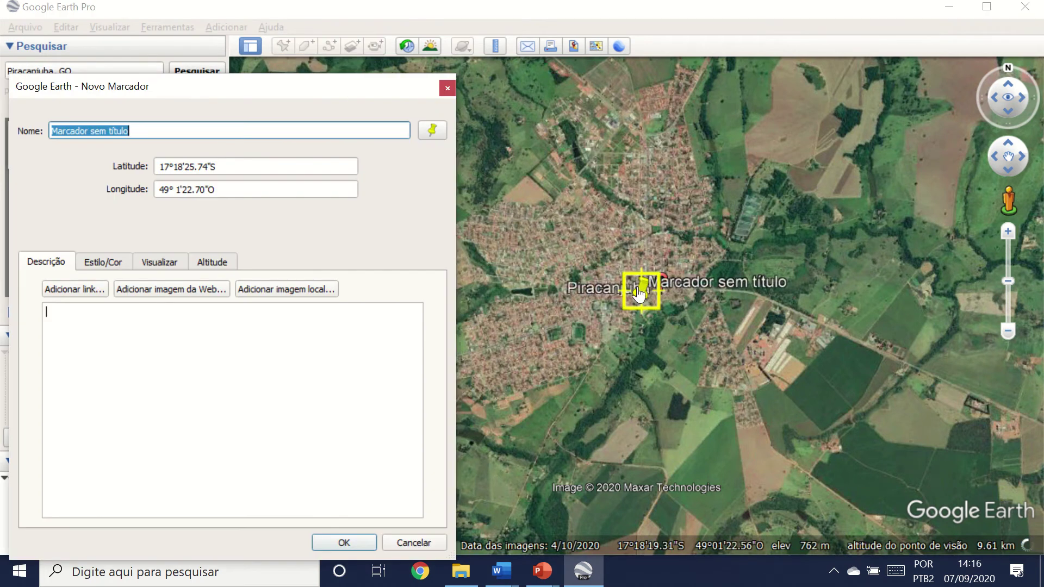
drag(638, 294, 721, 243)
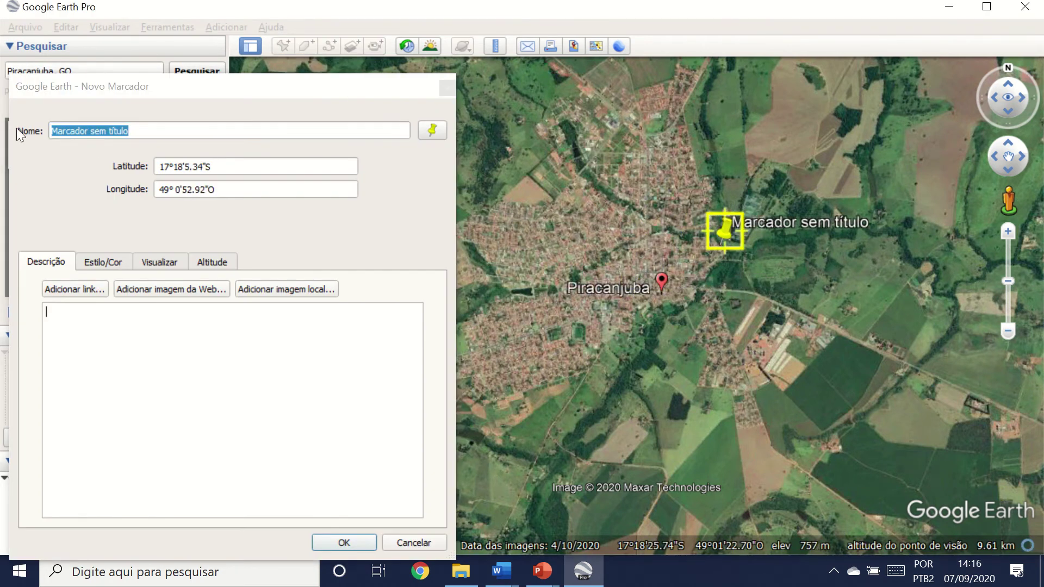
Step: Name the new placemark "Ponto de Captação"
drag(166, 133, 48, 116)
text(P)
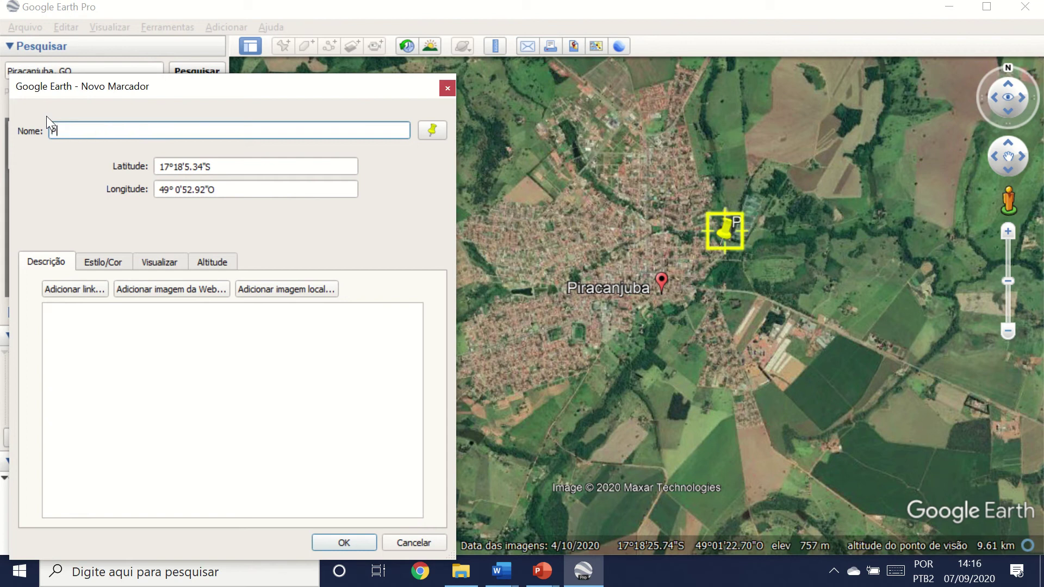
text(onto de )
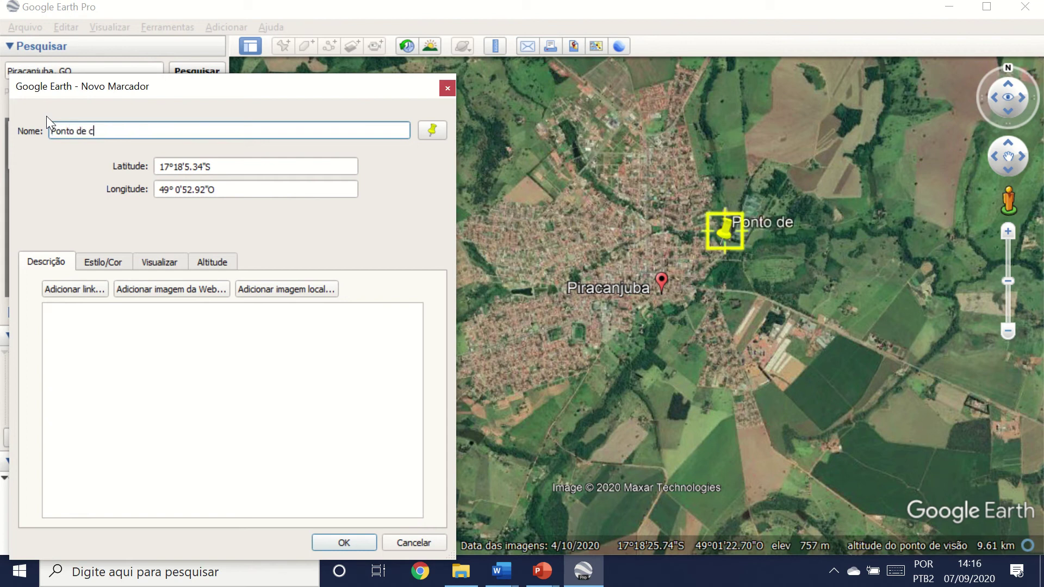
text(Captação)
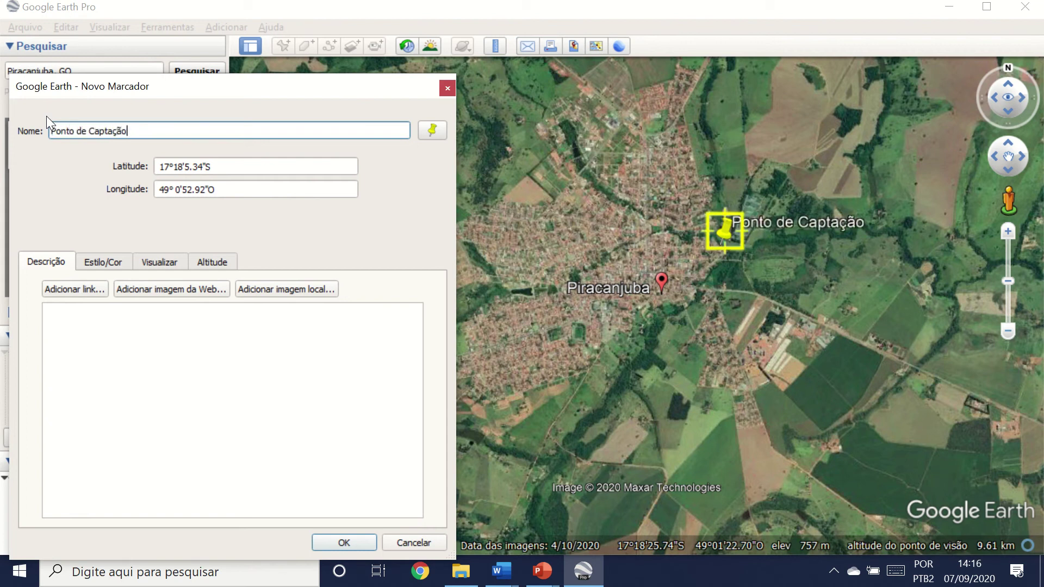
click(242, 172)
drag(242, 172, 75, 149)
key(ctrl+c)
key(BackSpace)
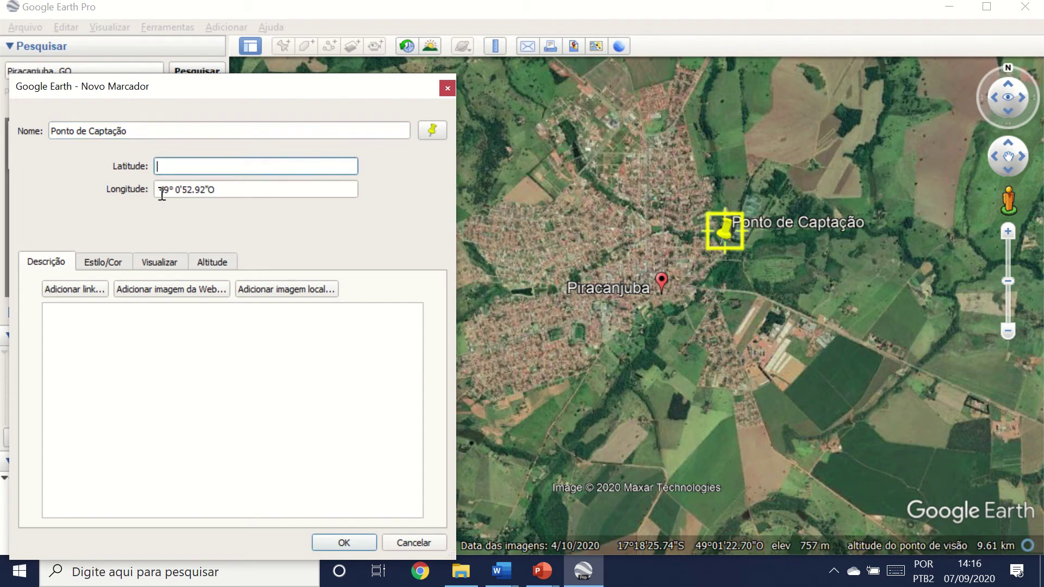
key(ctrl+v)
drag(252, 195, 9, 191)
key(ctrl+c)
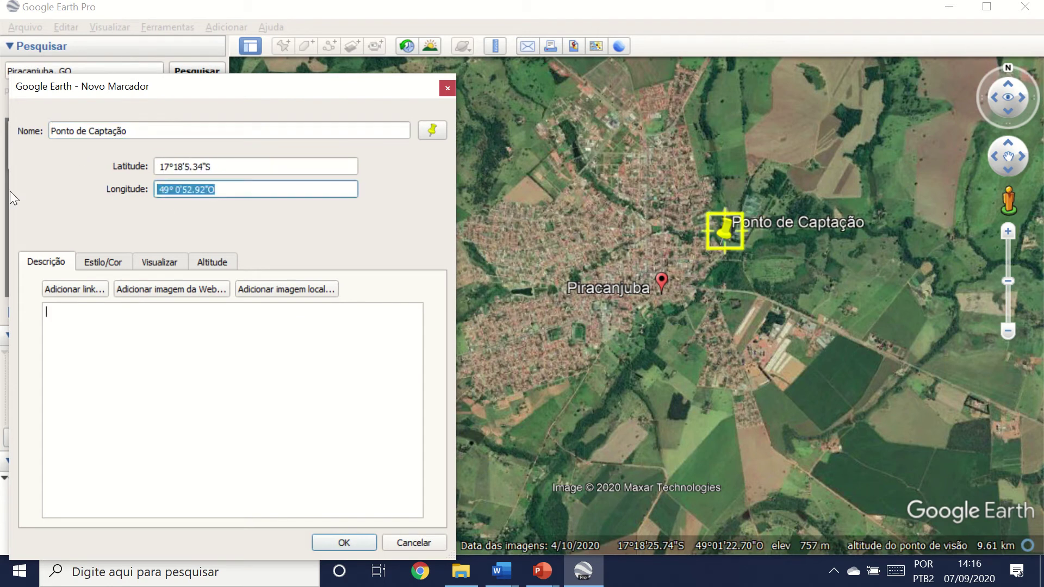
key(BackSpace)
key(ctrl+v)
drag(238, 166, 47, 131)
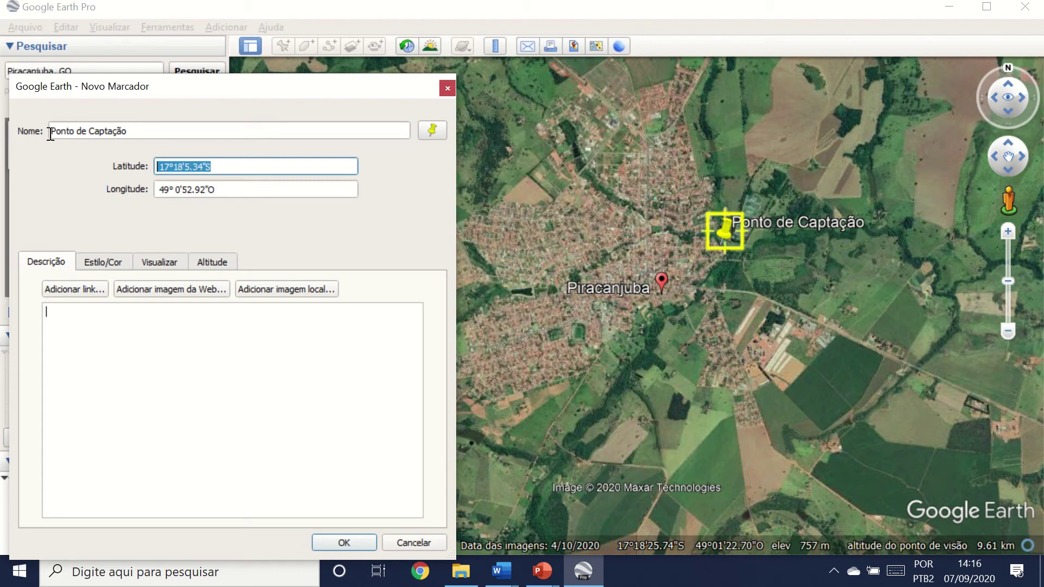
key(BackSpace)
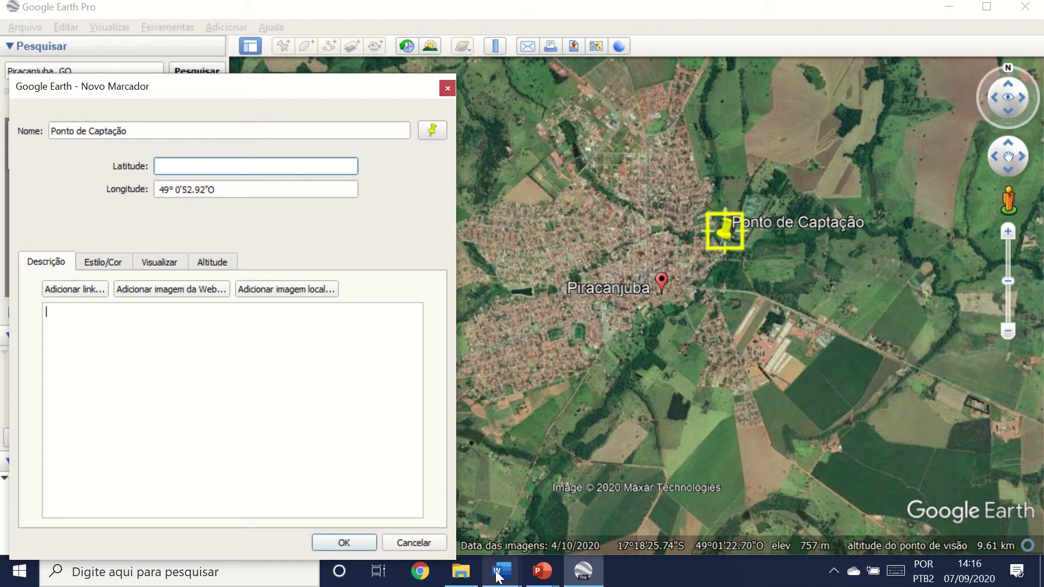
Step: Copy the latitude 17°18'40.43"S from Bacia de Captação.docx in Word and paste it as the placemark's latitude in Google Earth Pro
mouse_move(500, 571)
click(428, 511)
scroll(454, 385, up, 2)
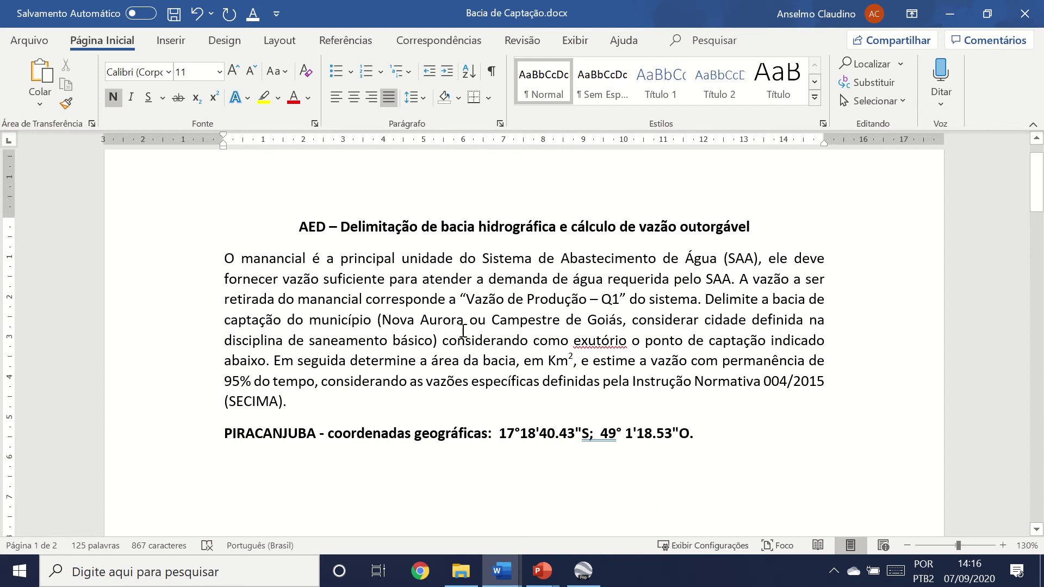
scroll(484, 306, down, 3)
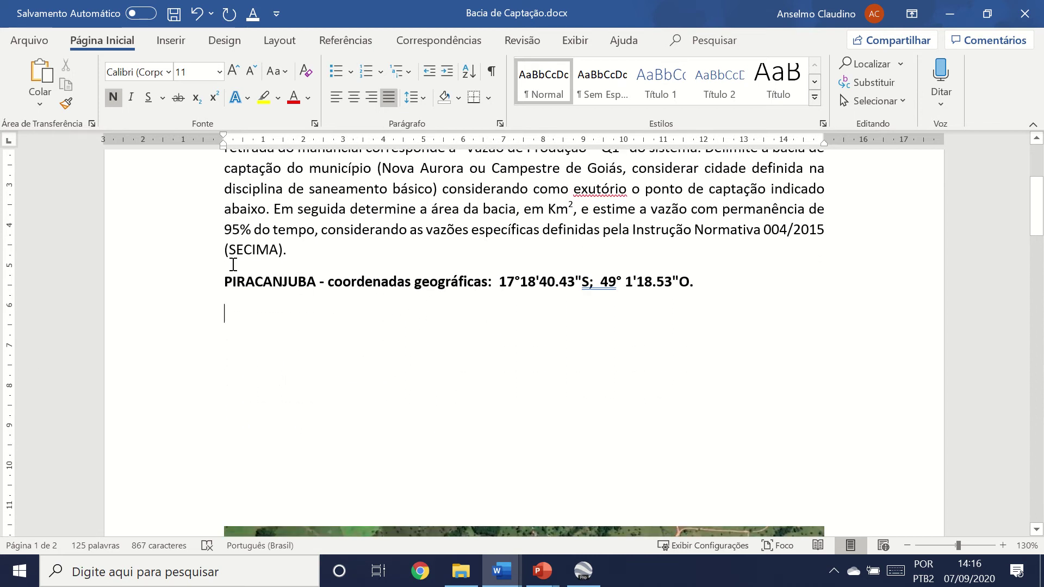
drag(503, 280, 587, 282)
key(ctrl+c)
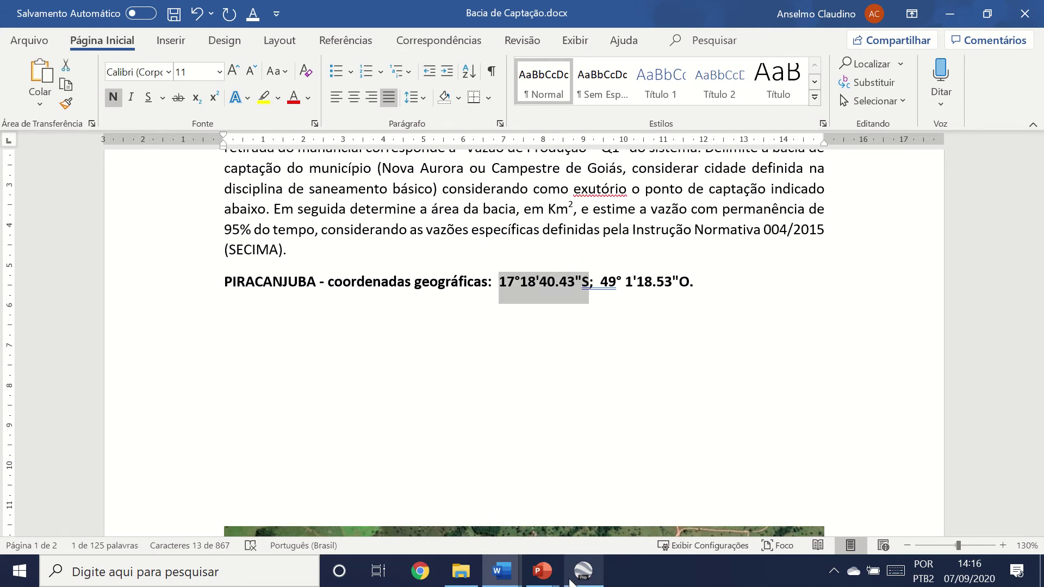
click(583, 571)
drag(214, 166, 99, 153)
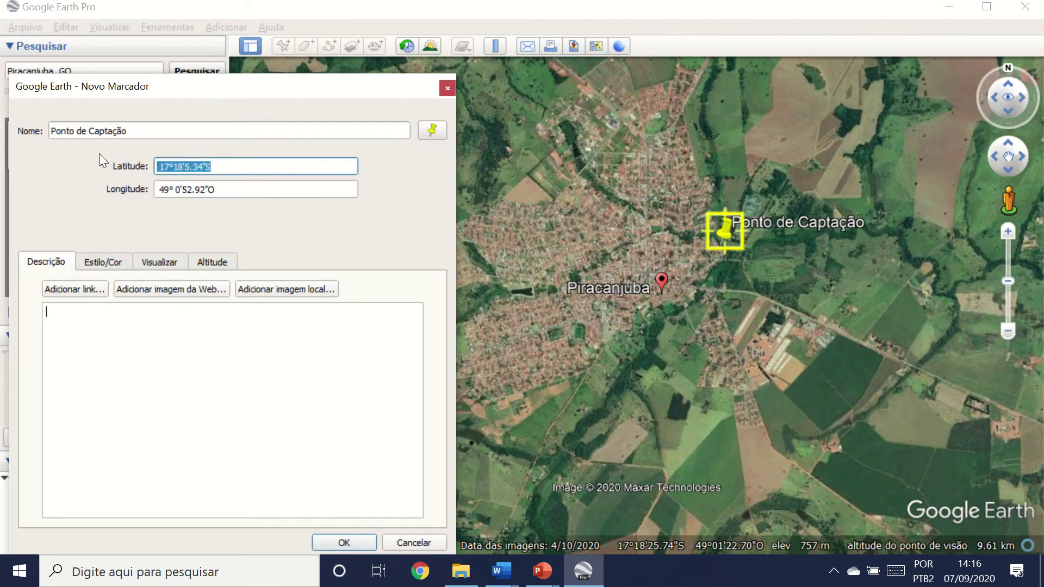
key(ctrl+v)
Step: Set the placemark's longitude to 49° 1'18.53"O, copied from Bacia de Captação.docx in Word, and save the placemark in Google Earth Pro
drag(240, 195, 32, 184)
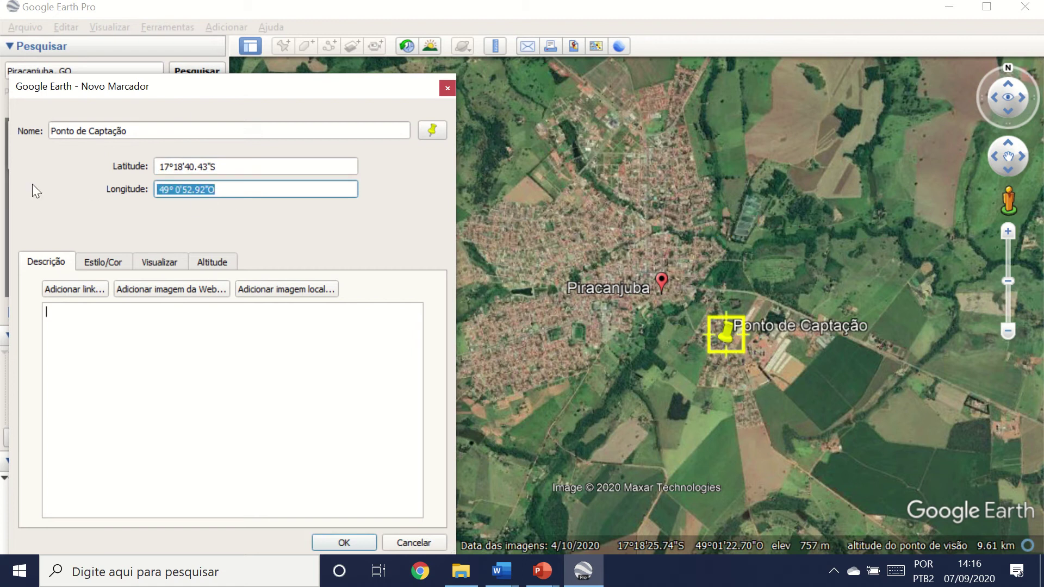
key(Delete)
text(49°1'18.53"O)
mouse_move(501, 571)
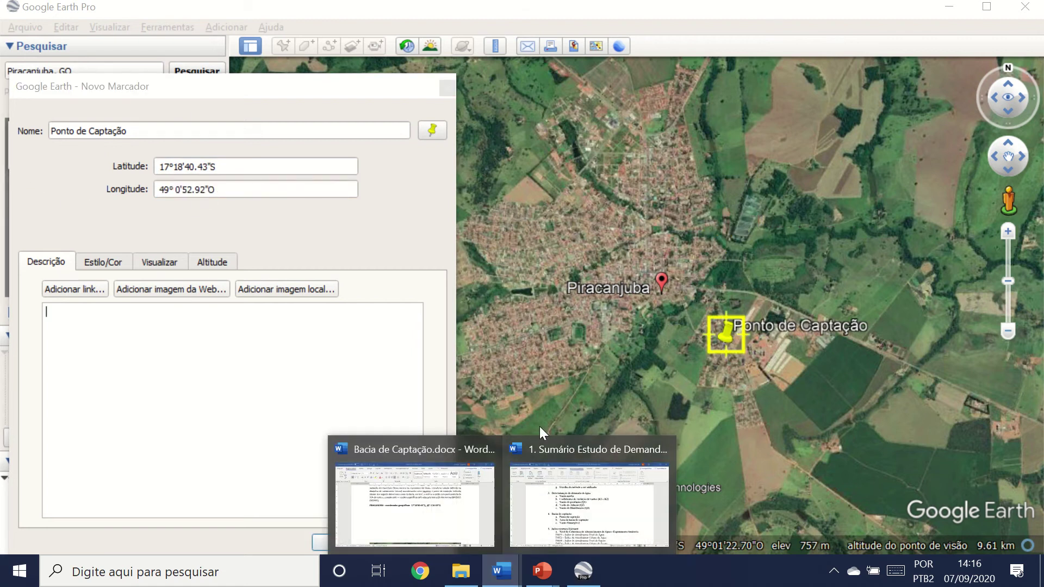
click(483, 501)
drag(602, 278, 692, 280)
key(ctrl+c)
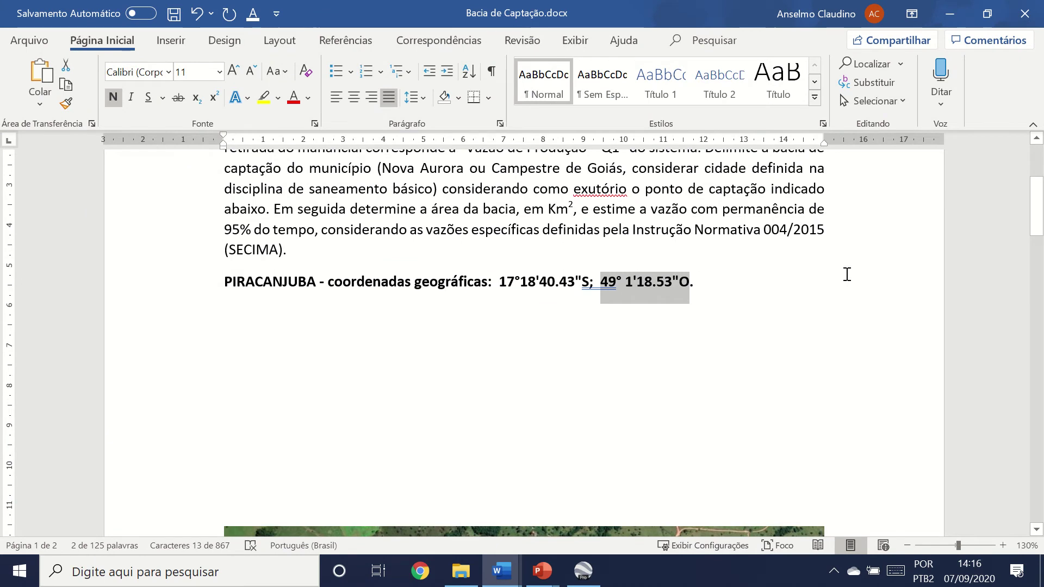
click(587, 572)
drag(237, 189, 106, 189)
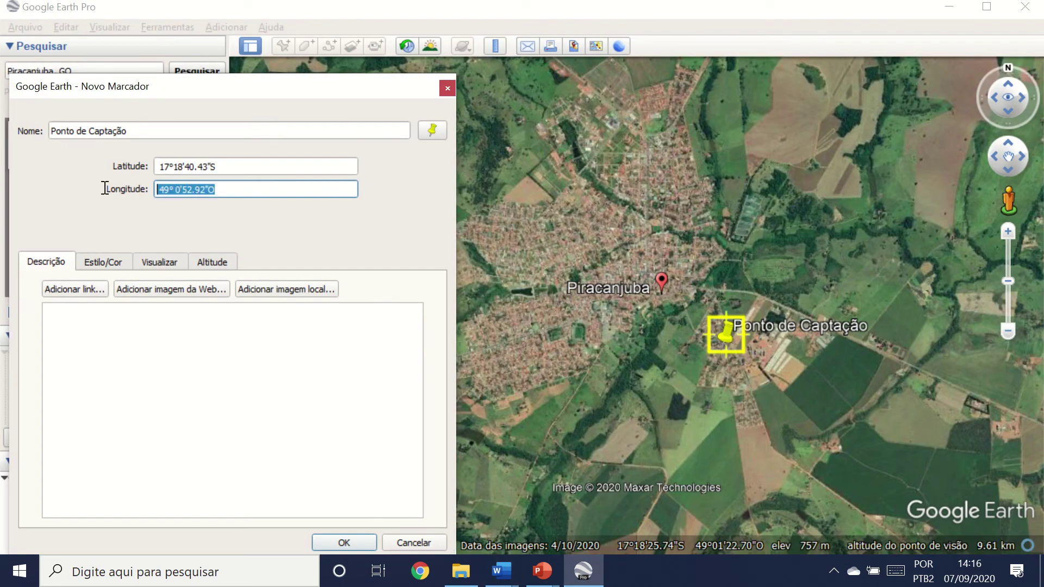
key(ctrl+v)
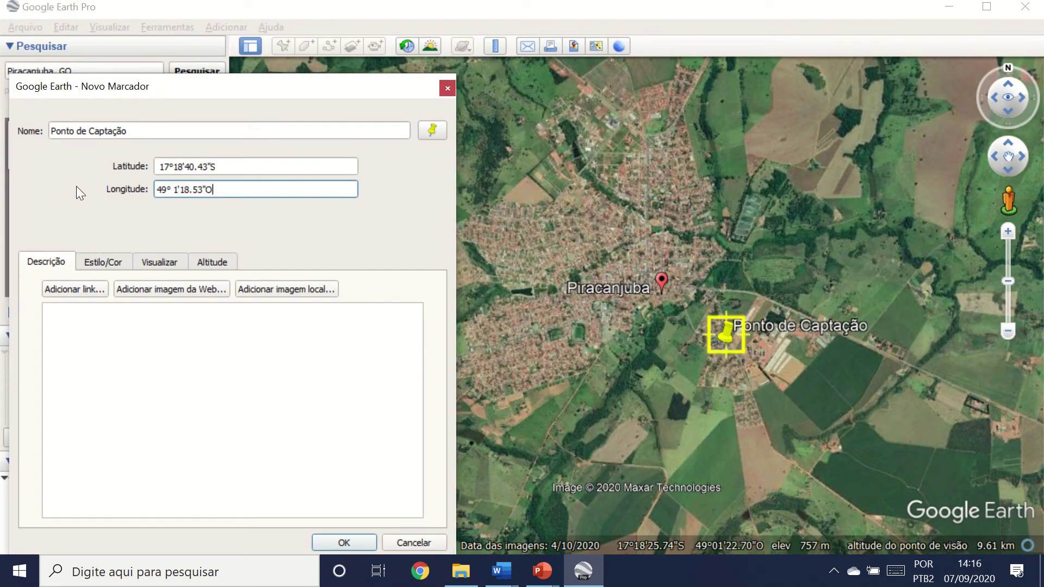
key(Tab)
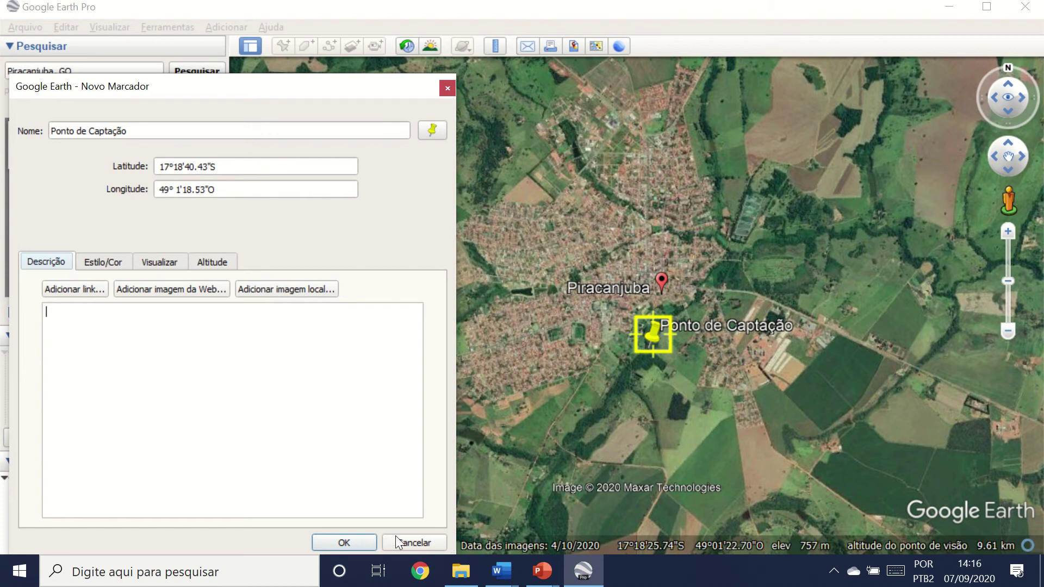
click(343, 542)
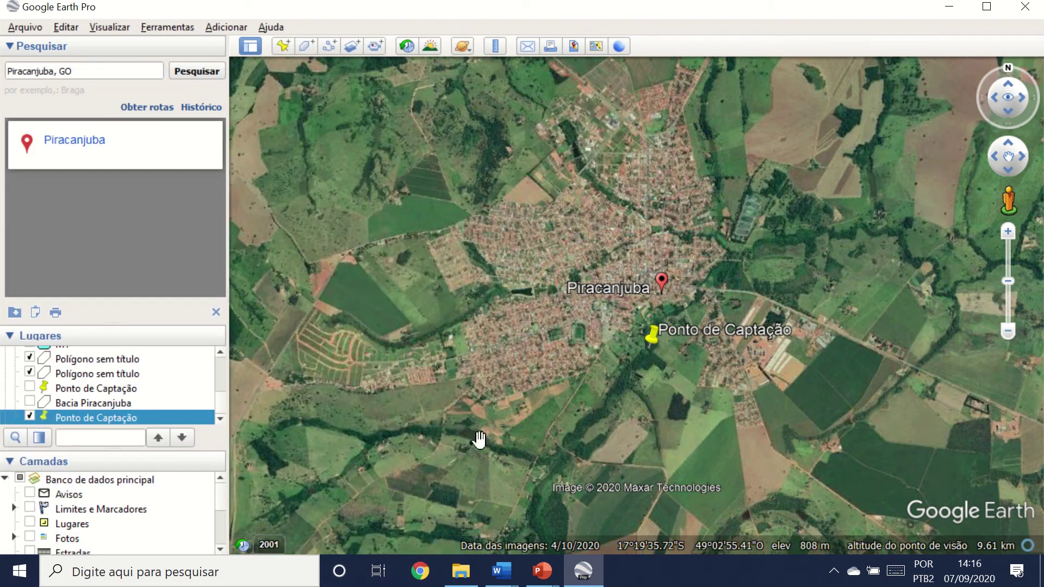
Step: Examine the terrain and vegetation around the Ponto de Captação placemark up close and in relation to the town
scroll(544, 366, up, 3)
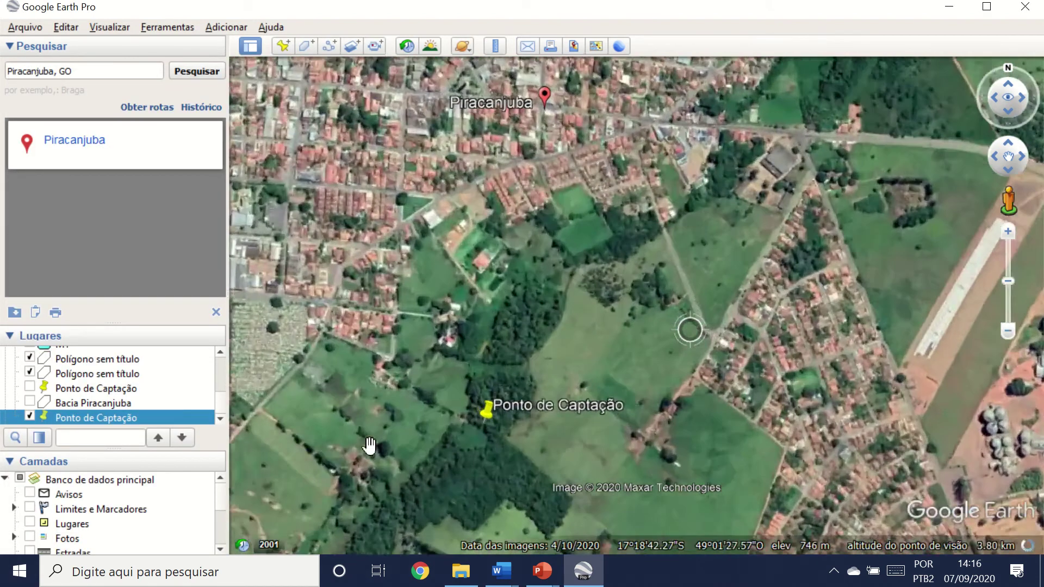
drag(370, 443, 611, 341)
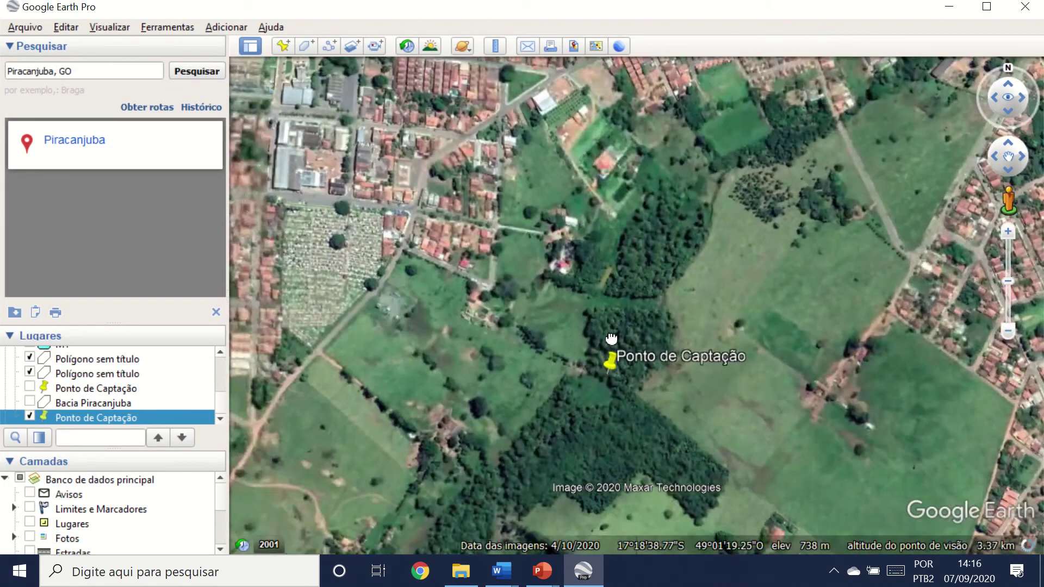
scroll(617, 365, up, 3)
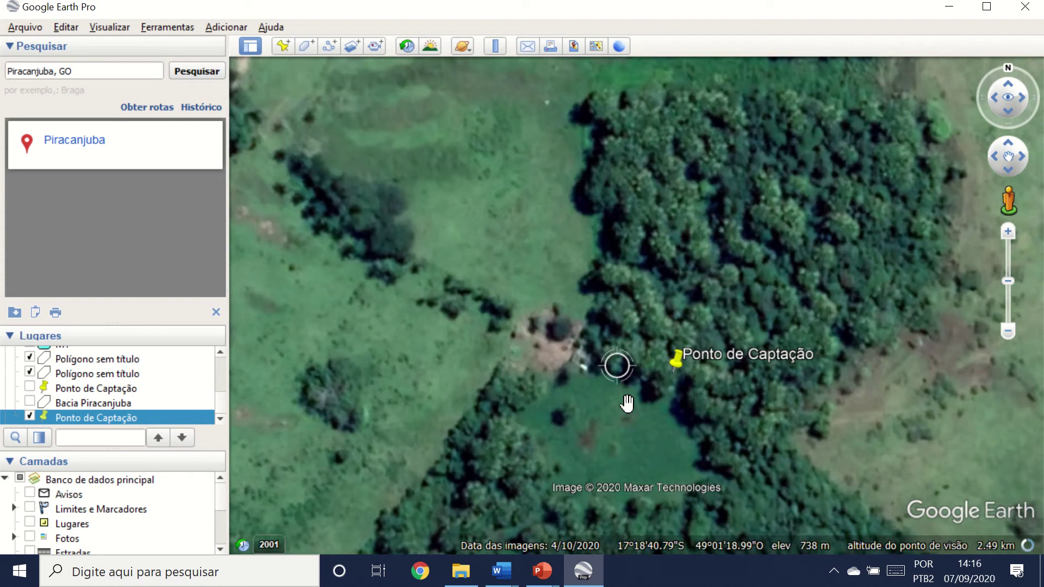
drag(625, 402, 625, 301)
scroll(671, 311, down, 2)
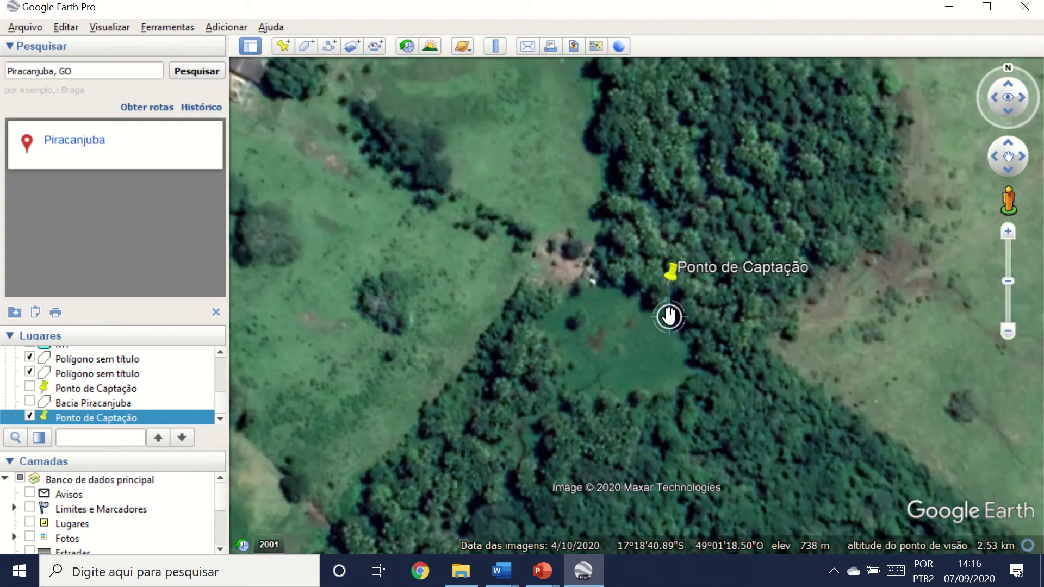
scroll(620, 312, down, 3)
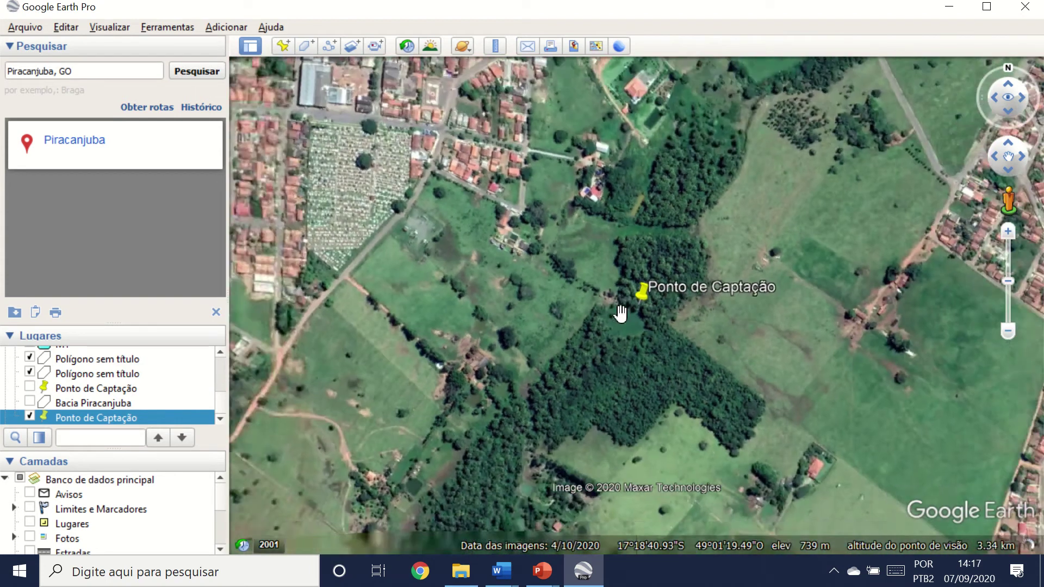
scroll(620, 313, down, 5)
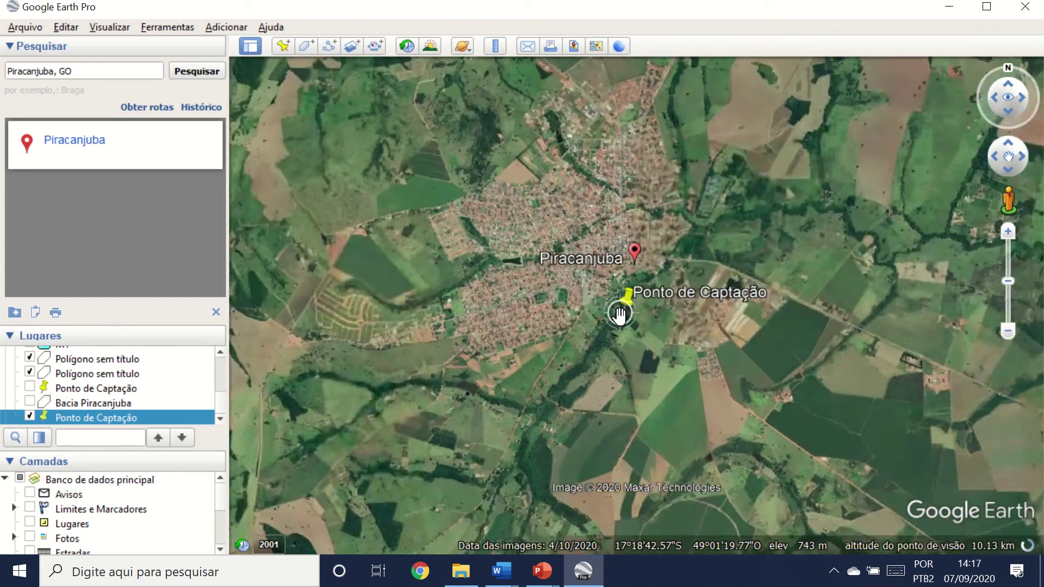
Step: Examine the wooded watercourses and farmland south of the Ponto de Captação placemark and how they connect towards the intake
scroll(620, 315, up, 2)
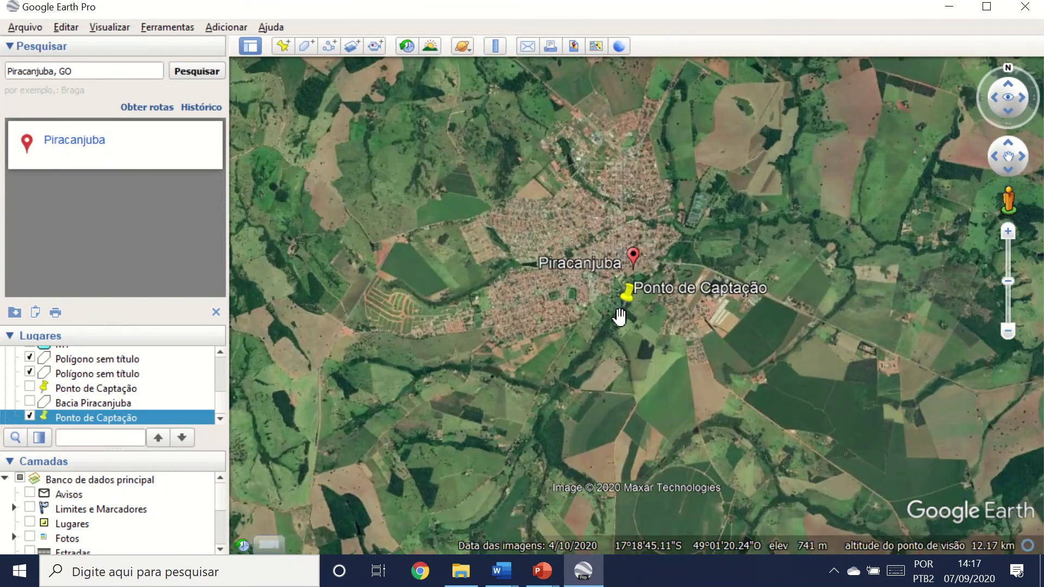
drag(620, 315, 650, 214)
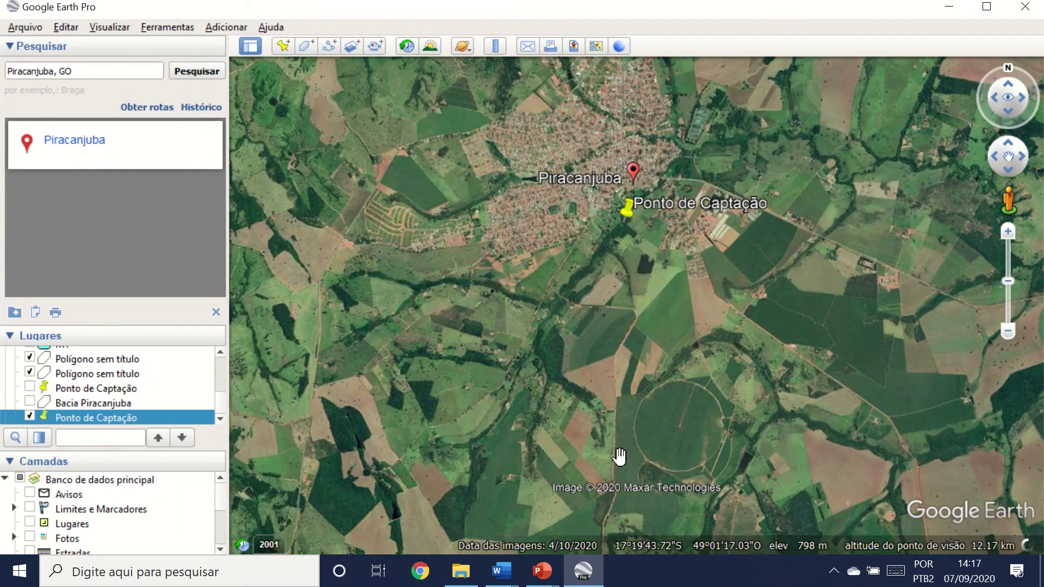
drag(619, 457, 624, 375)
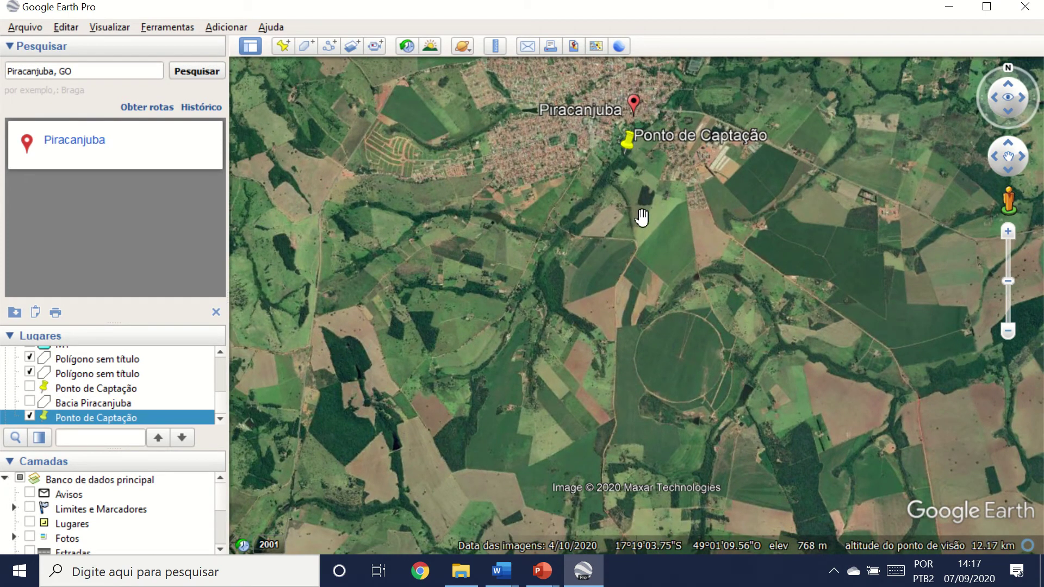
drag(615, 407, 612, 308)
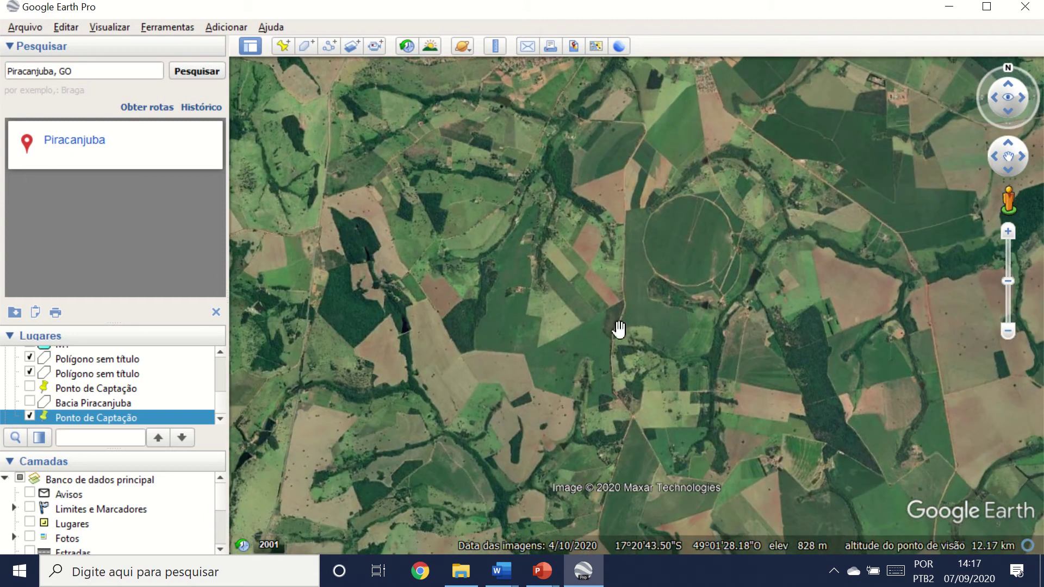
drag(628, 369, 611, 259)
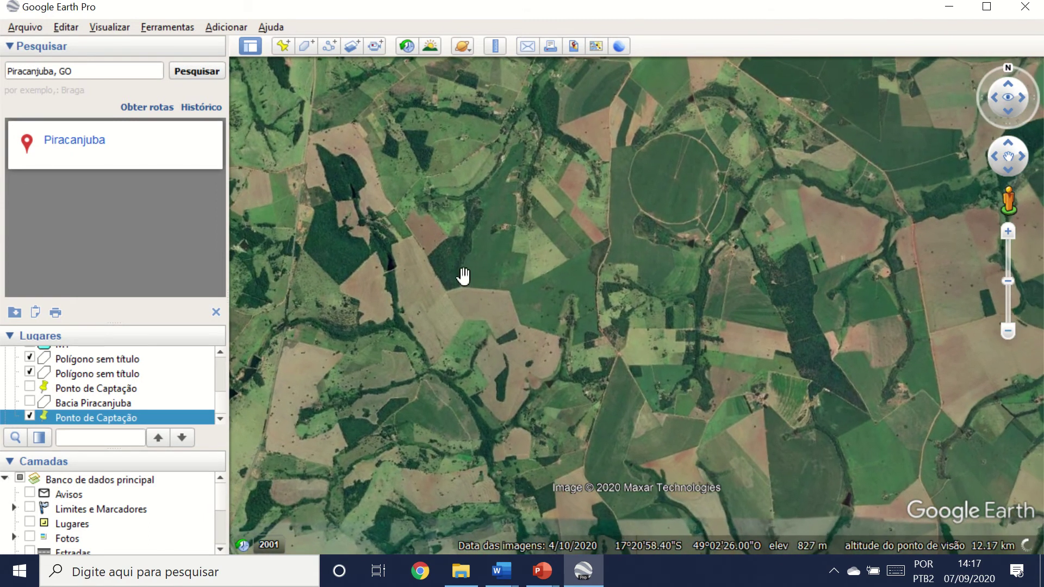
drag(454, 248, 484, 314)
drag(522, 205, 589, 272)
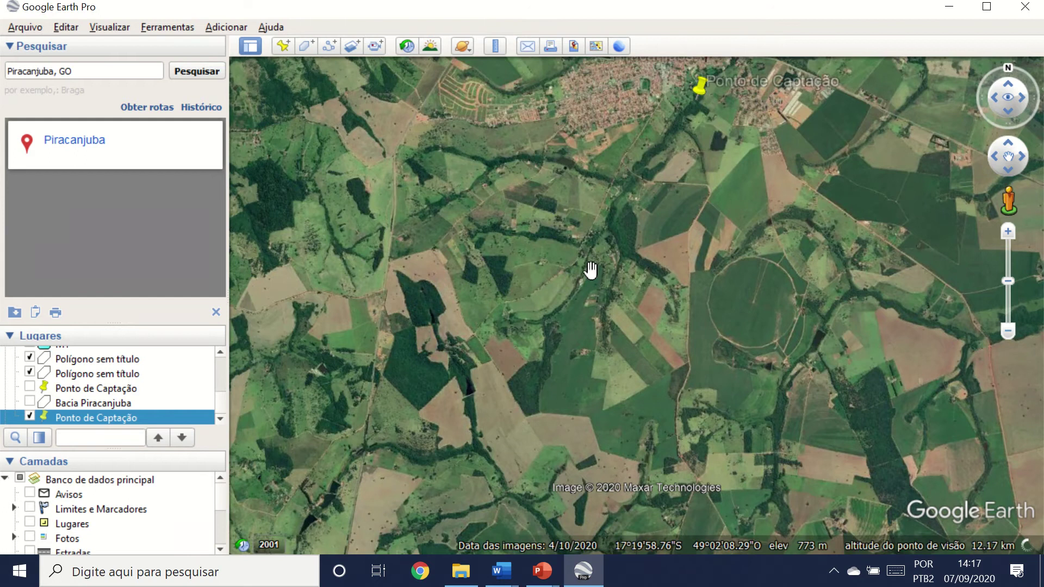
drag(579, 234, 608, 296)
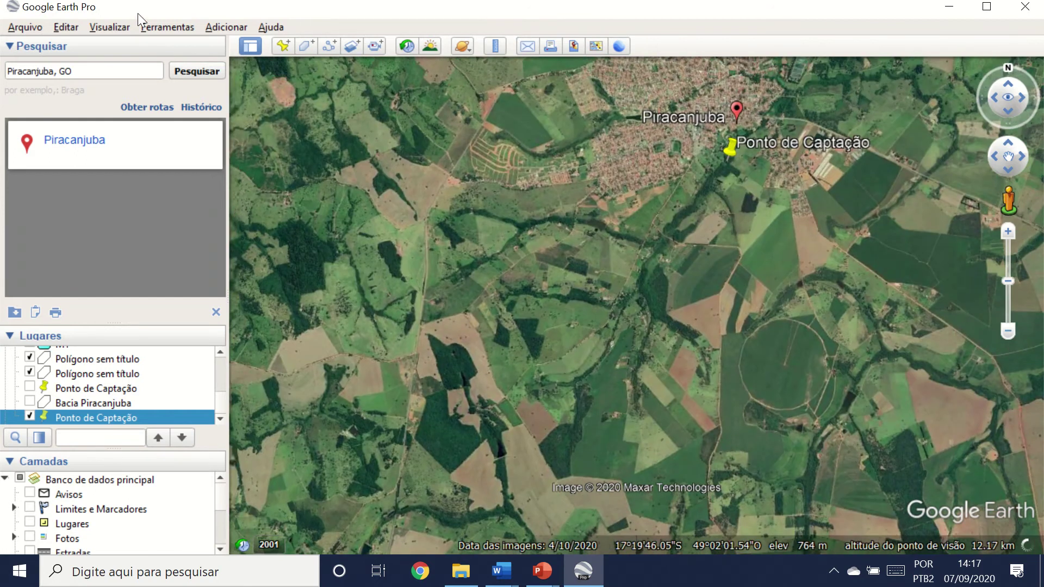
Step: Set the terrain elevation exaggeration to 3 in the 3D view options and apply it
click(123, 27)
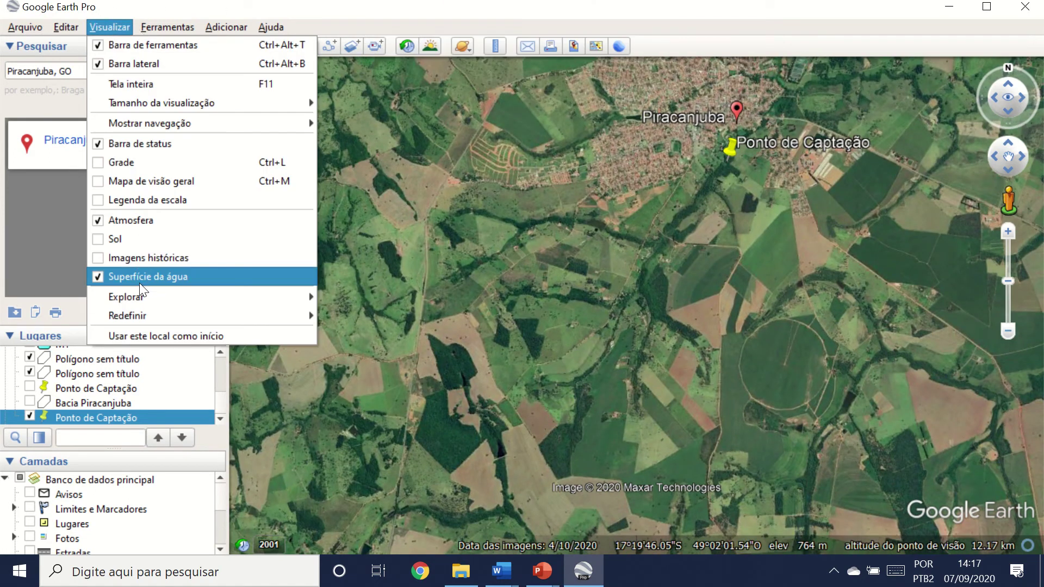
mouse_move(73, 19)
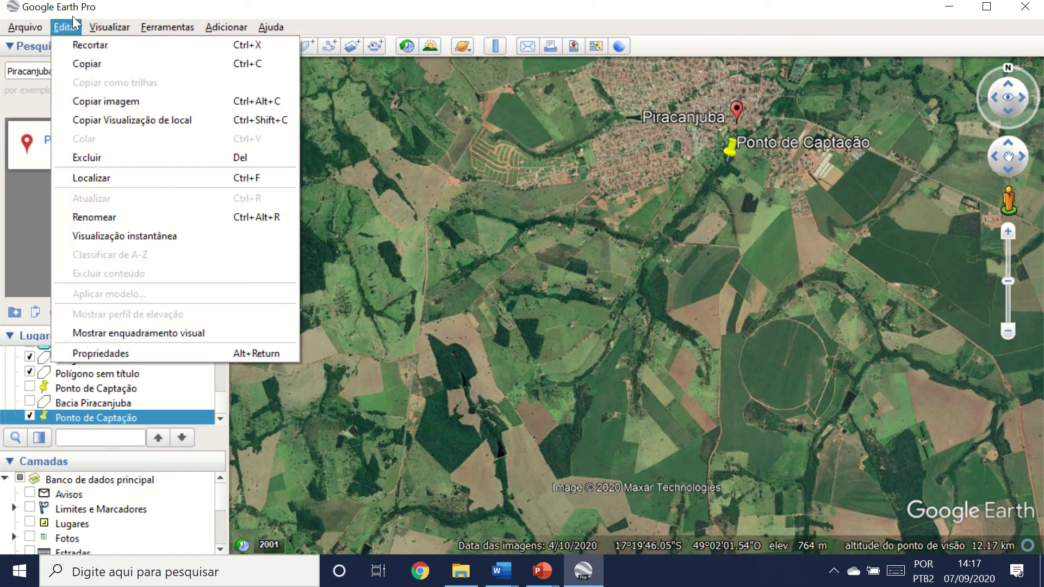
mouse_move(158, 28)
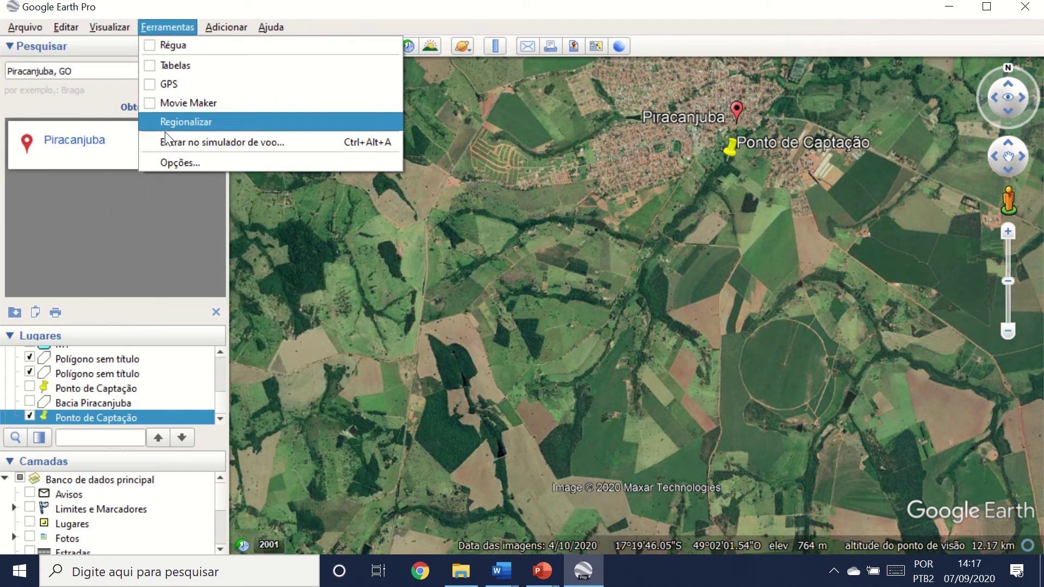
click(169, 162)
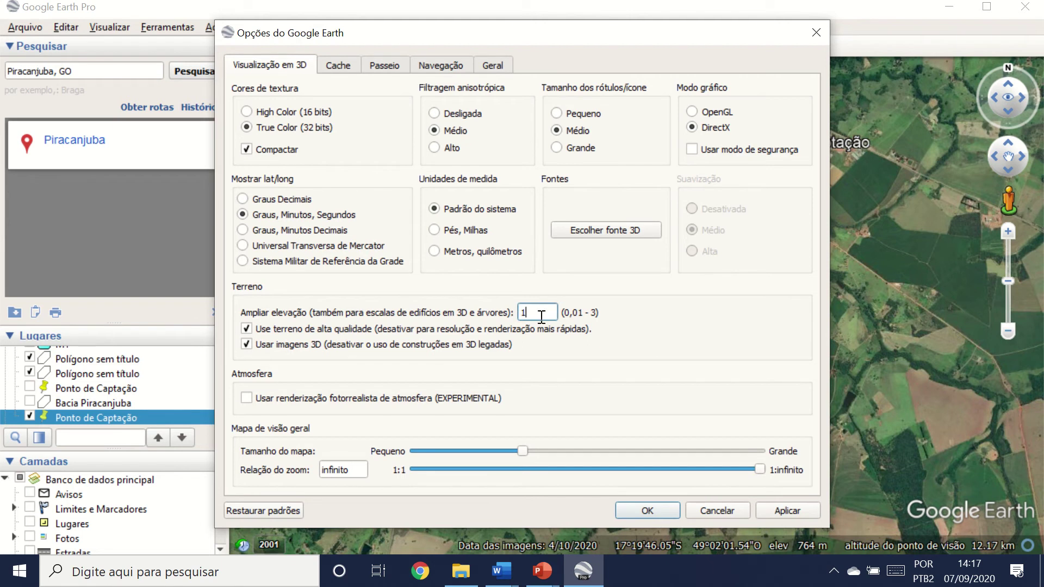
key(BackSpace)
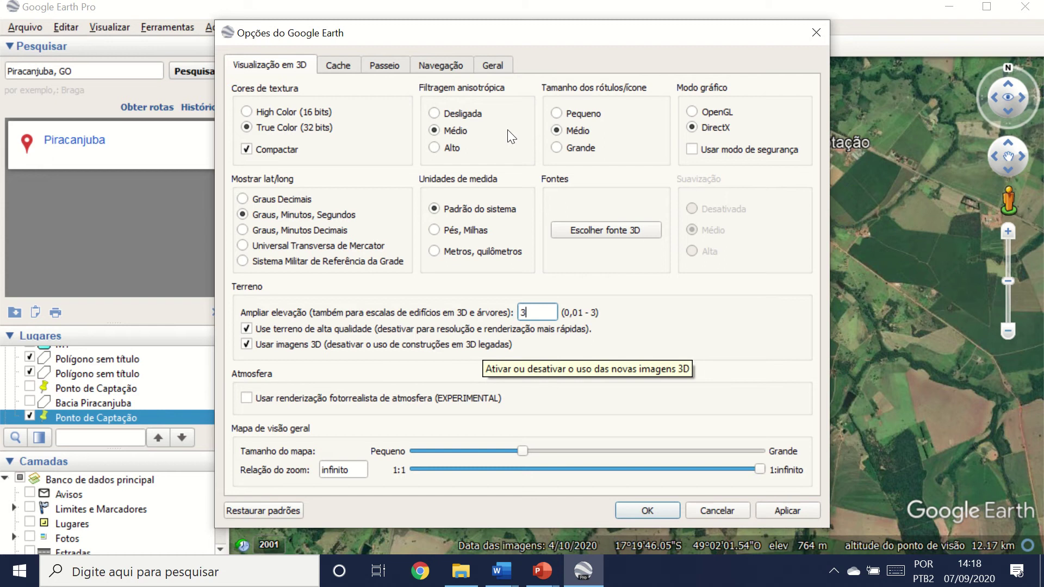
click(781, 512)
click(630, 514)
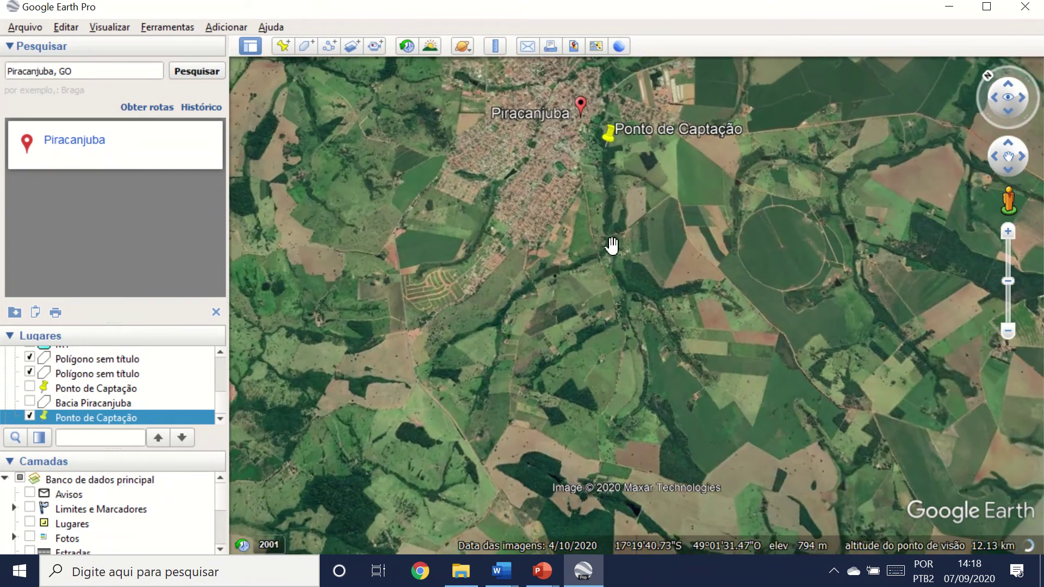
Step: Examine the exaggerated relief, valleys and ridges around Piracanjuba and the intake point in a tilted 3D view from several directions
scroll(682, 336, up, 4)
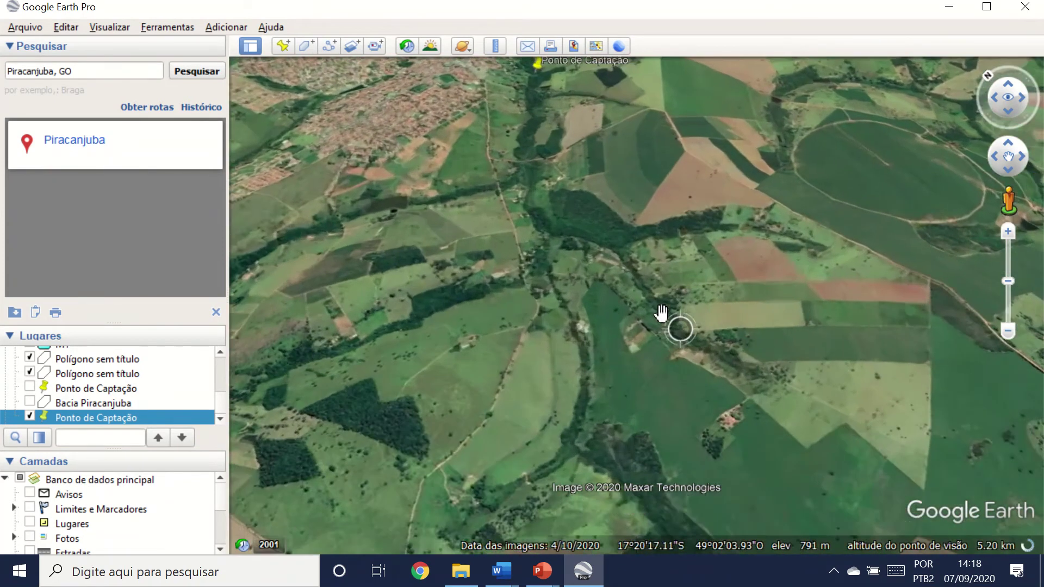
drag(640, 270, 684, 291)
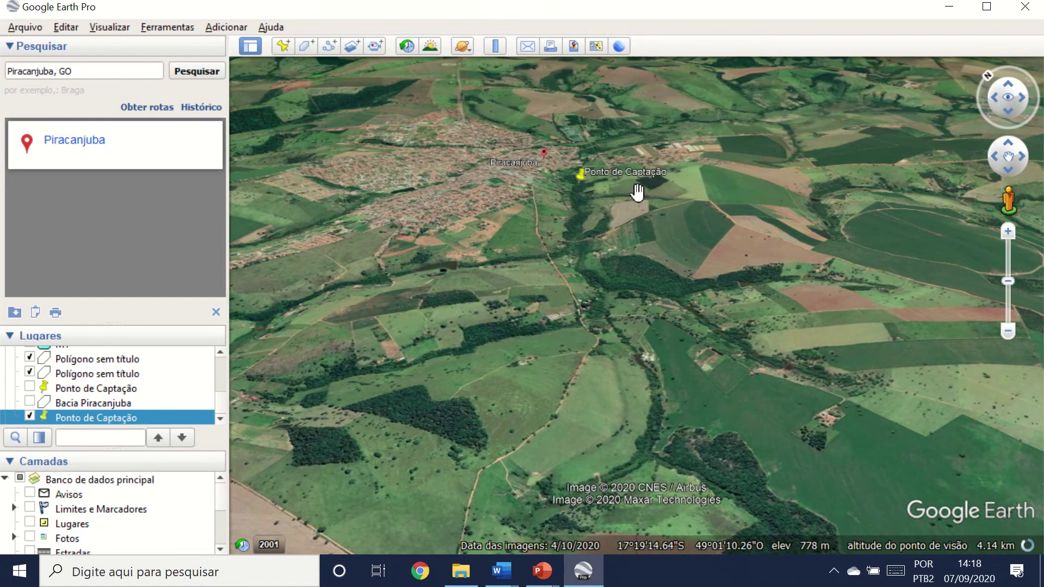
scroll(613, 254, up, 2)
drag(610, 255, 698, 267)
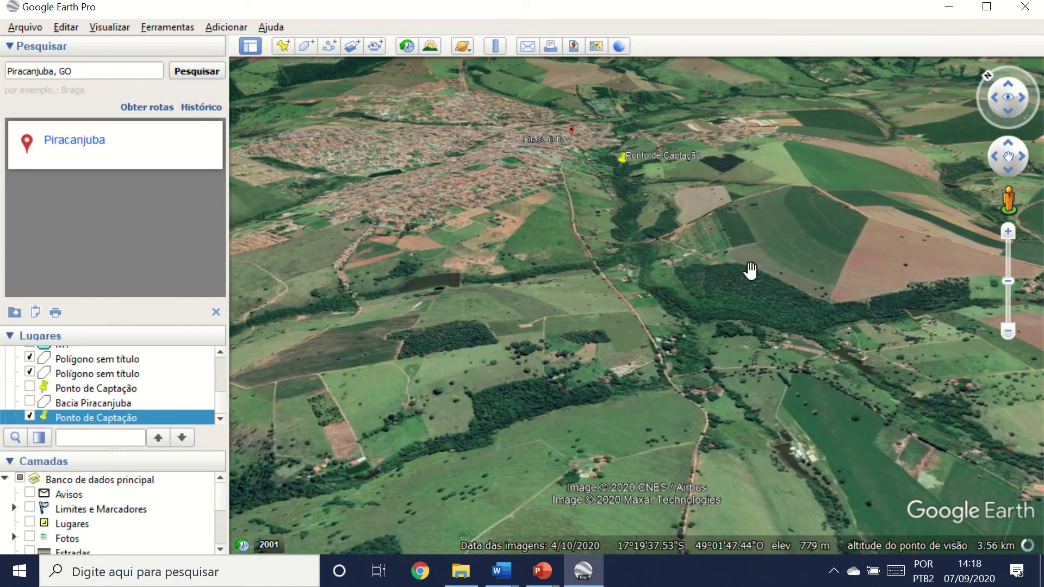
scroll(748, 271, down, 2)
middle_drag(756, 277, 866, 272)
scroll(774, 207, down, 3)
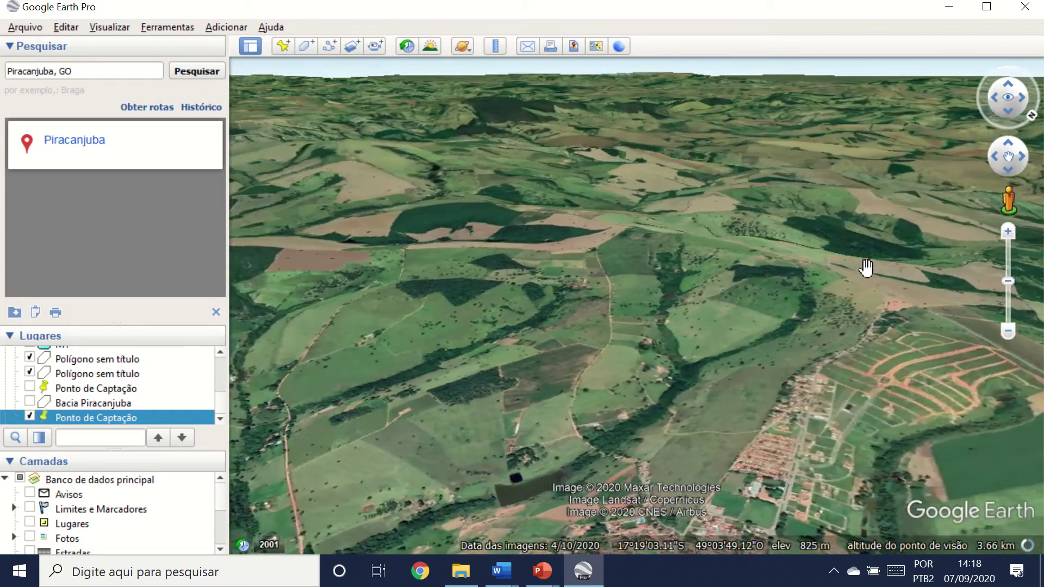
drag(867, 268, 860, 268)
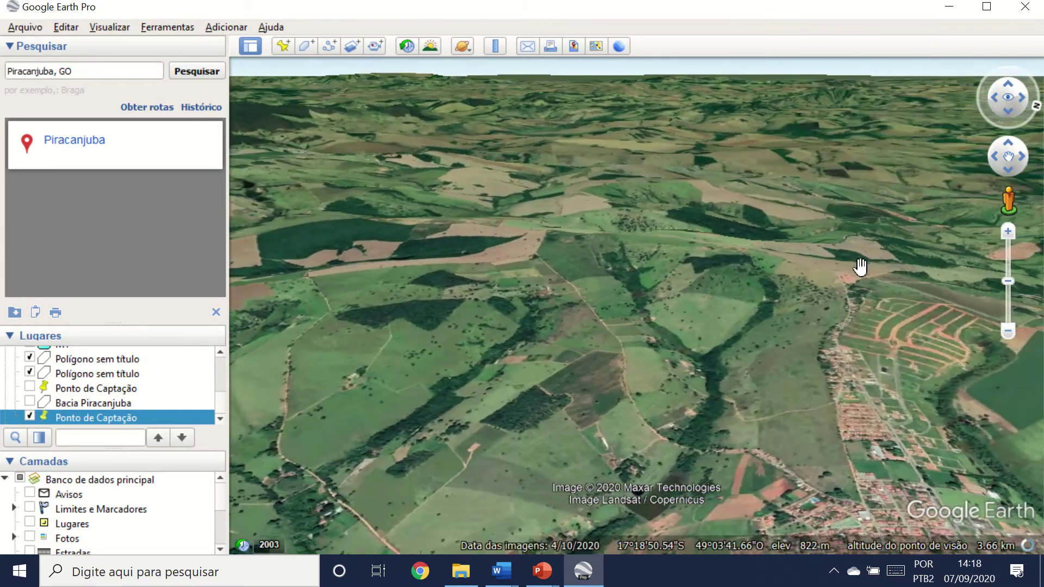
drag(589, 308, 580, 260)
drag(538, 291, 503, 310)
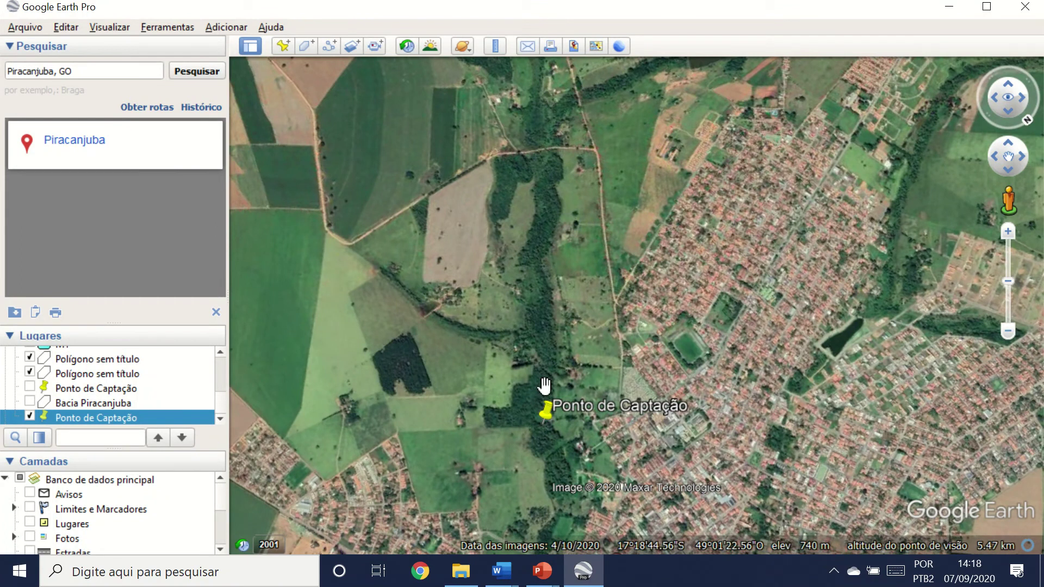
Step: Examine from above the drainage network converging on the Ponto de Captação placemark beside the town
scroll(544, 386, down, 5)
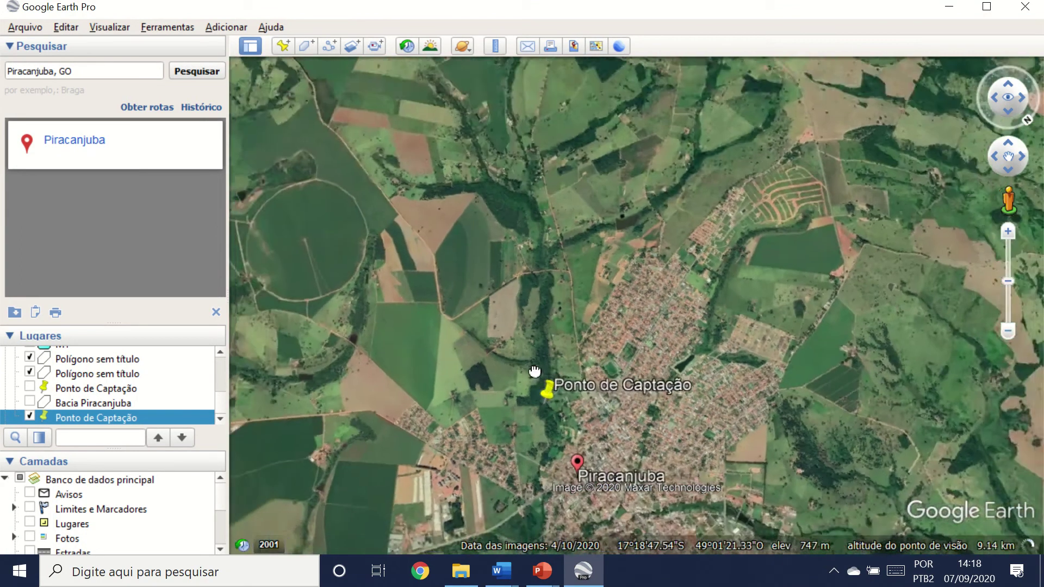
drag(535, 372, 534, 315)
scroll(555, 278, down, 2)
scroll(559, 341, up, 6)
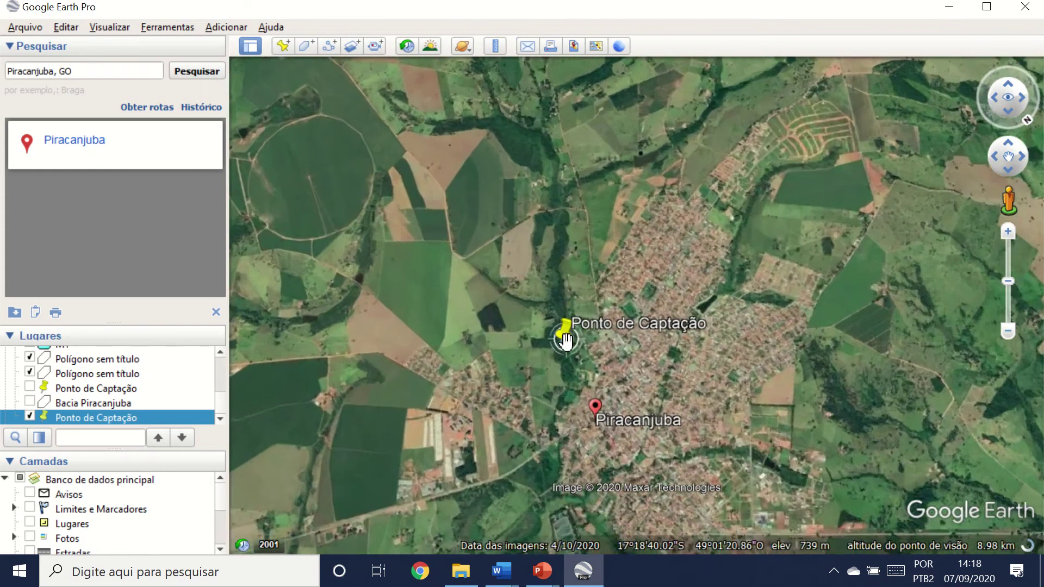
scroll(540, 345, down, 6)
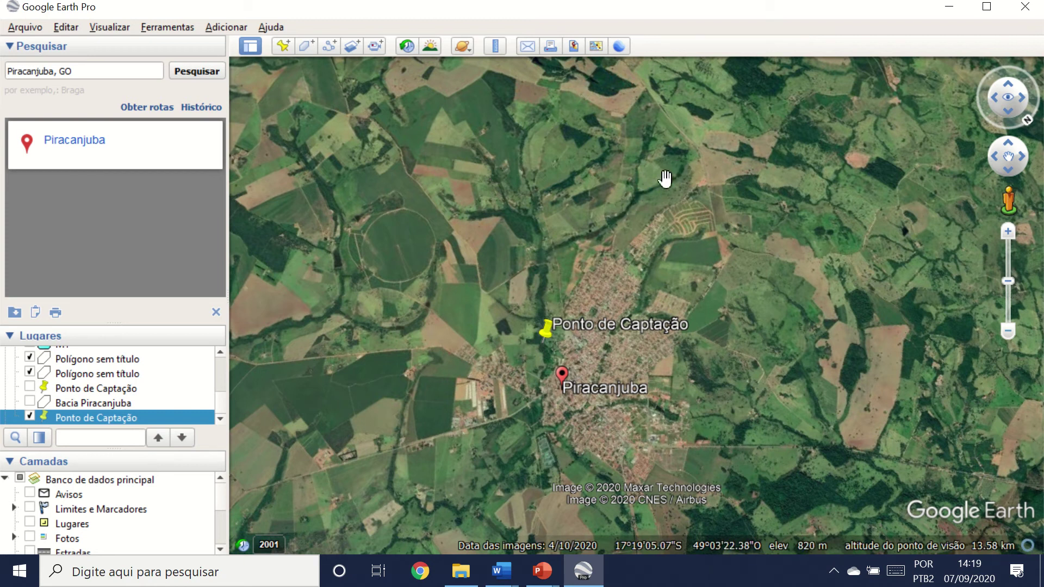
Step: Inspect the tree-lined tributary southwest of the town up close, including its upper branches, small ponds and the larger reservoir
scroll(564, 238, up, 5)
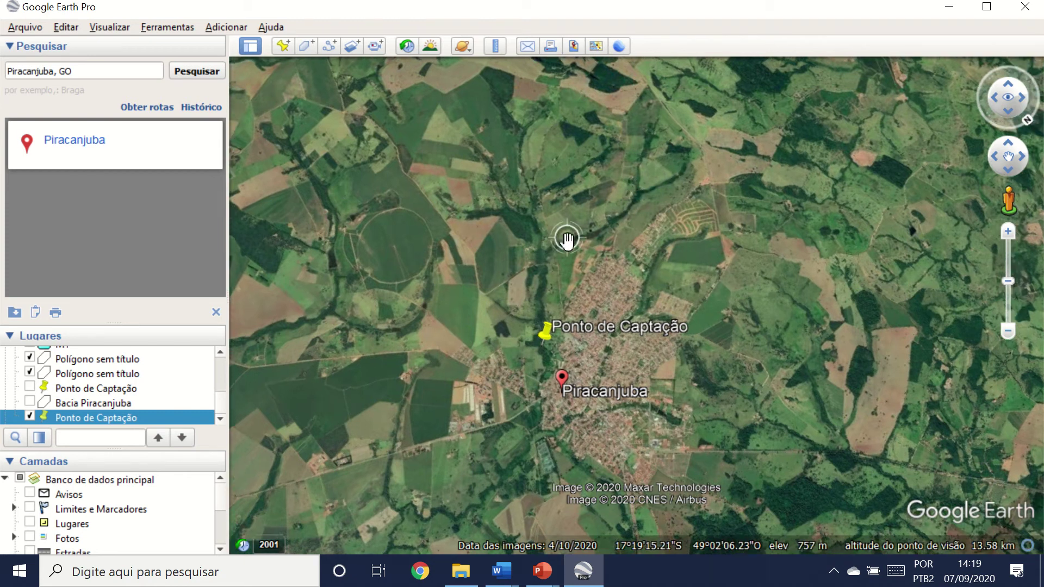
scroll(558, 230, up, 4)
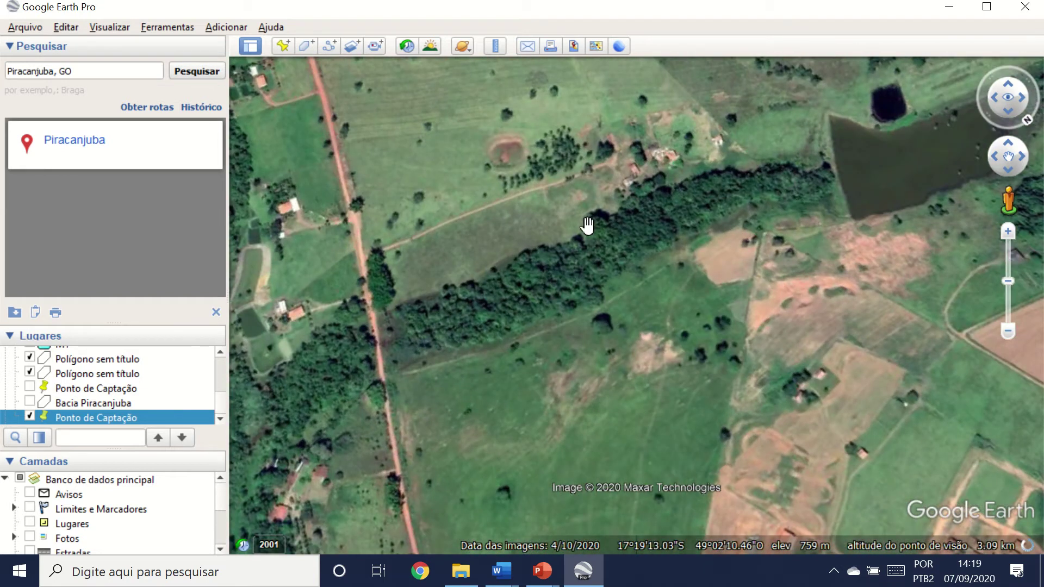
scroll(566, 267, up, 3)
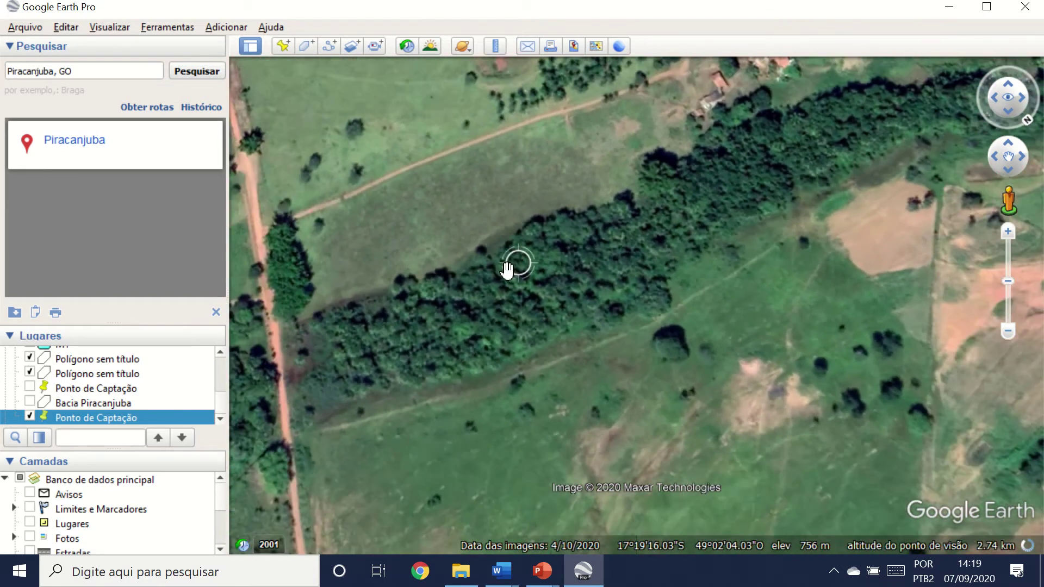
drag(690, 205, 611, 252)
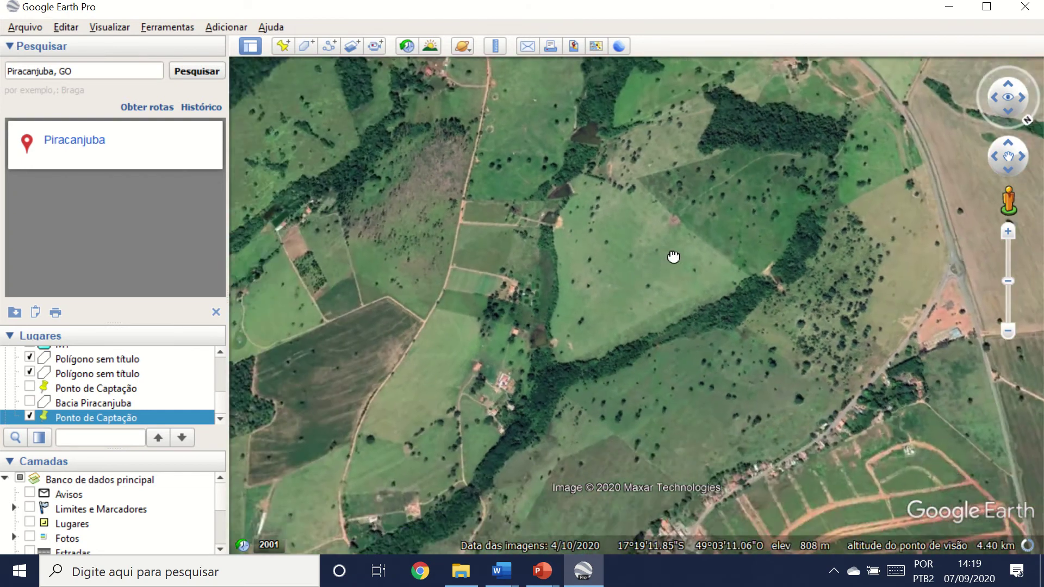
drag(674, 256, 708, 230)
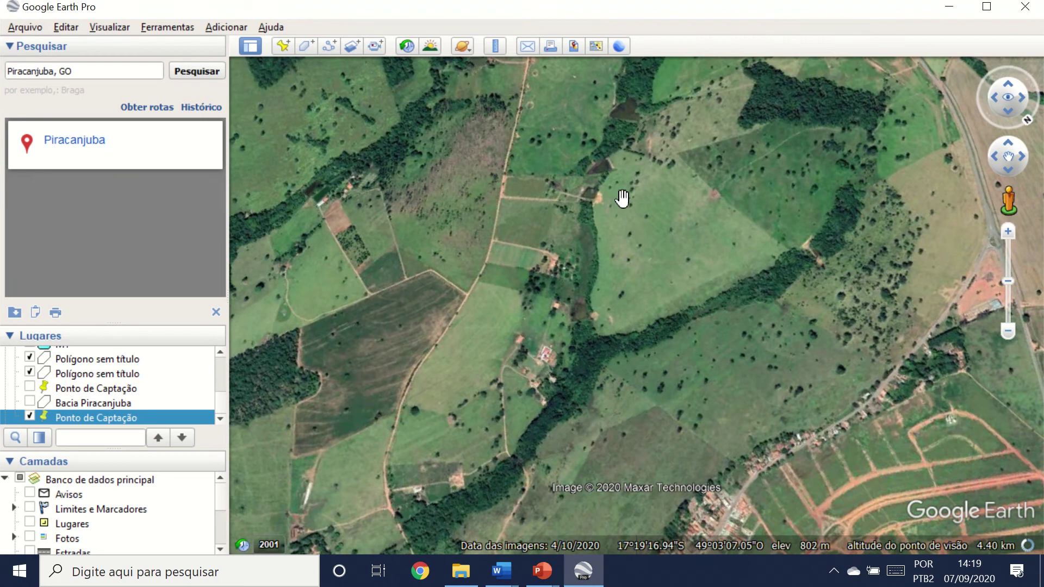
scroll(595, 132, up, 3)
scroll(601, 239, down, 2)
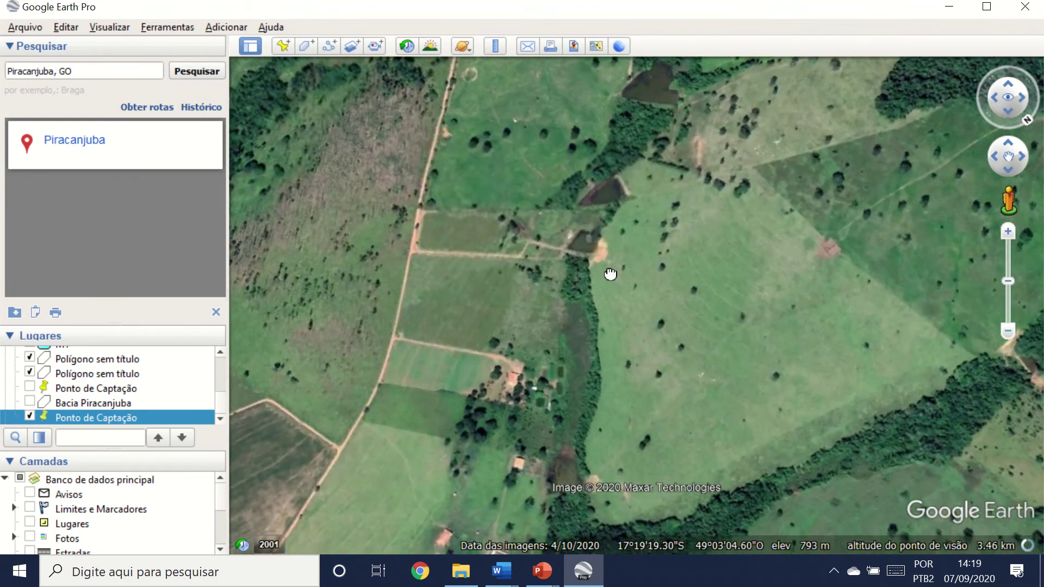
drag(610, 288, 701, 117)
drag(542, 360, 629, 298)
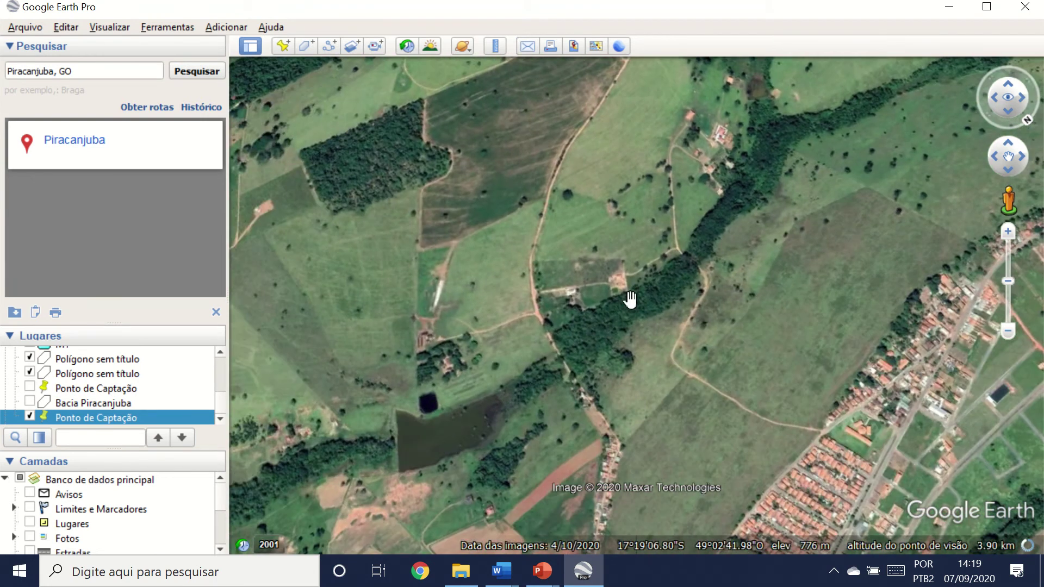
scroll(517, 375, up, 3)
drag(429, 449, 606, 222)
scroll(559, 216, down, 5)
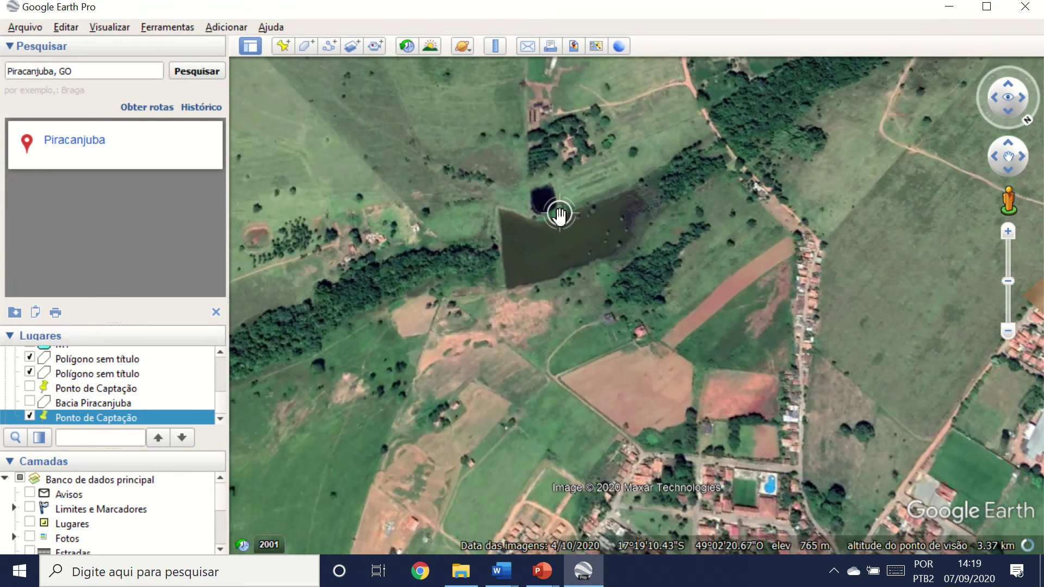
scroll(559, 217, down, 3)
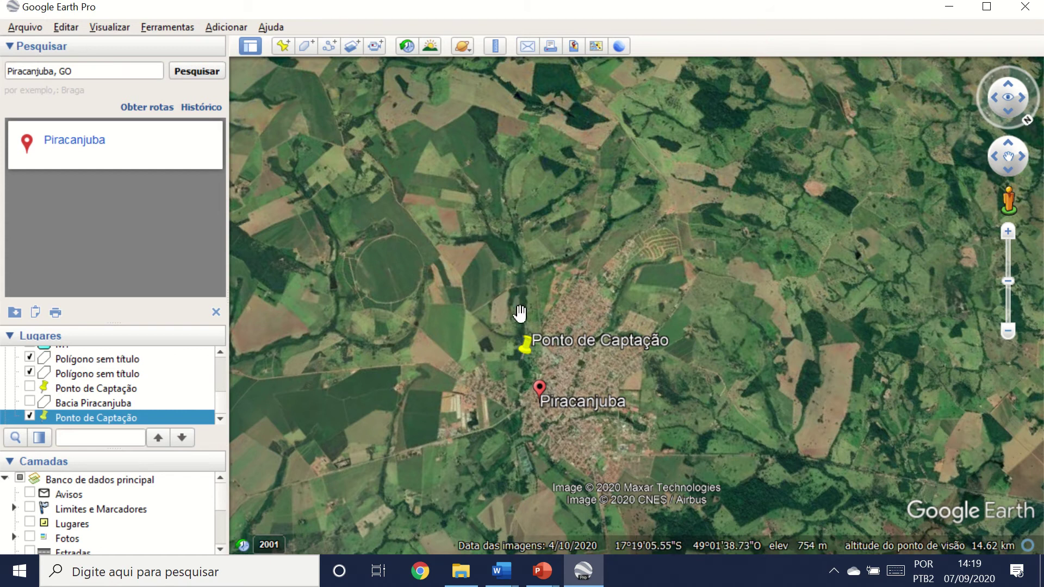
Step: Inspect the wooded main watercourse and its side branch between the dirt road crossing and the Ponto de Captação placemark
scroll(511, 321, up, 5)
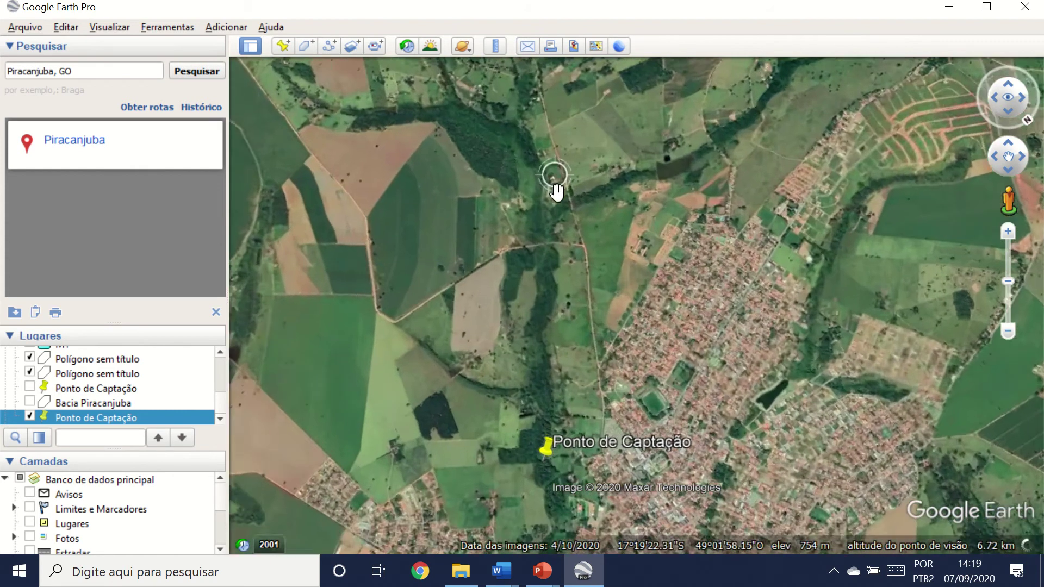
scroll(495, 333, up, 3)
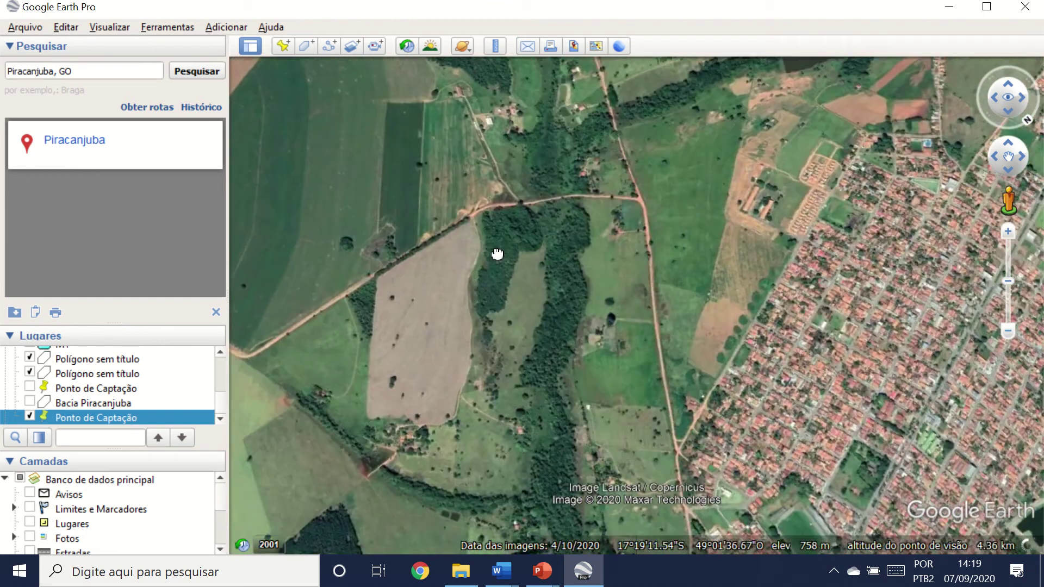
scroll(523, 319, down, 2)
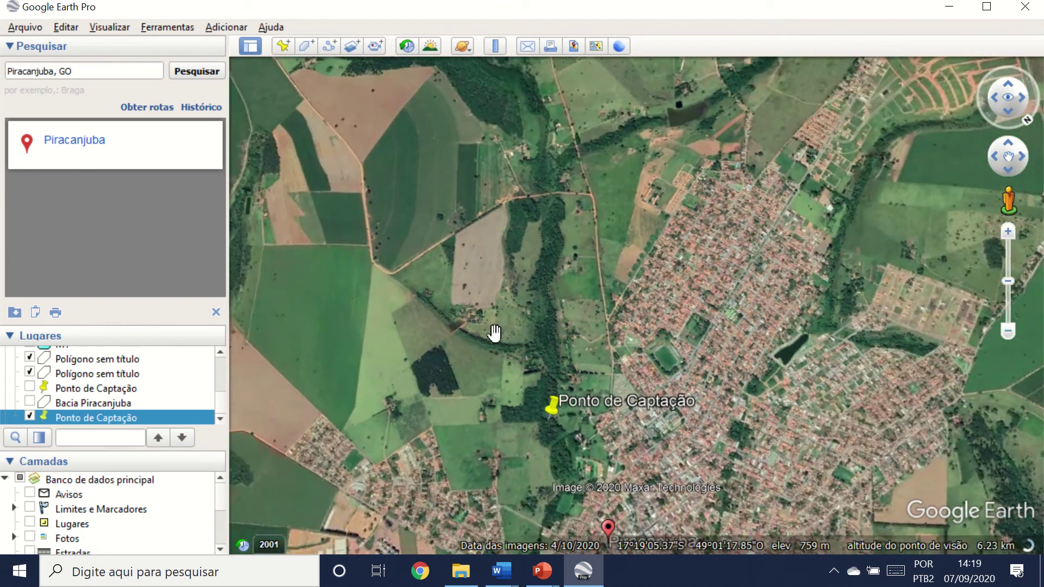
scroll(535, 345, up, 3)
scroll(536, 348, down, 3)
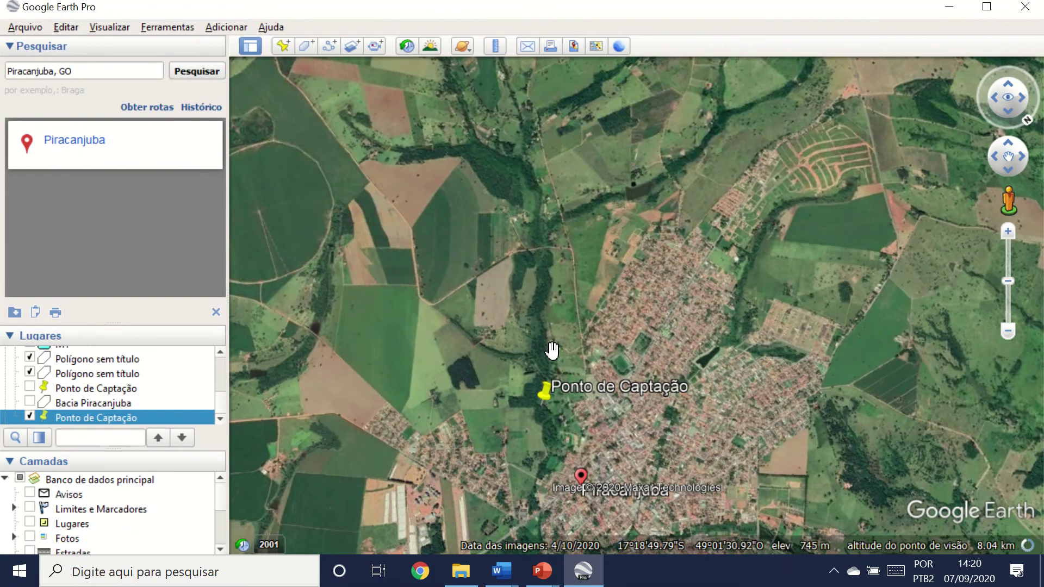
Step: Create a polygon named "Bacia" with an outline-only (Circunscrito) area style and a line width of 2,0
scroll(551, 349, up, 3)
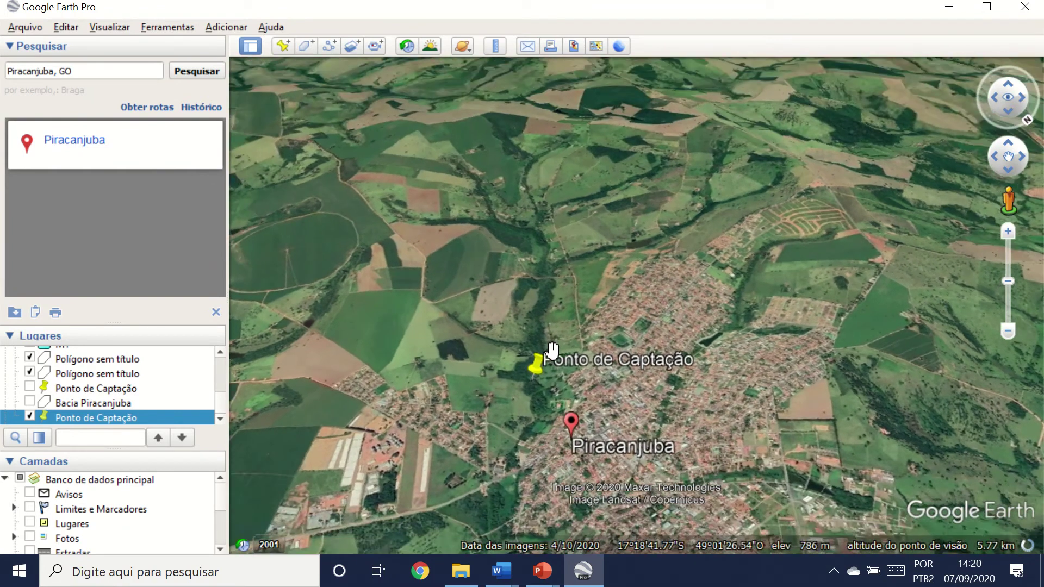
scroll(644, 374, up, 1)
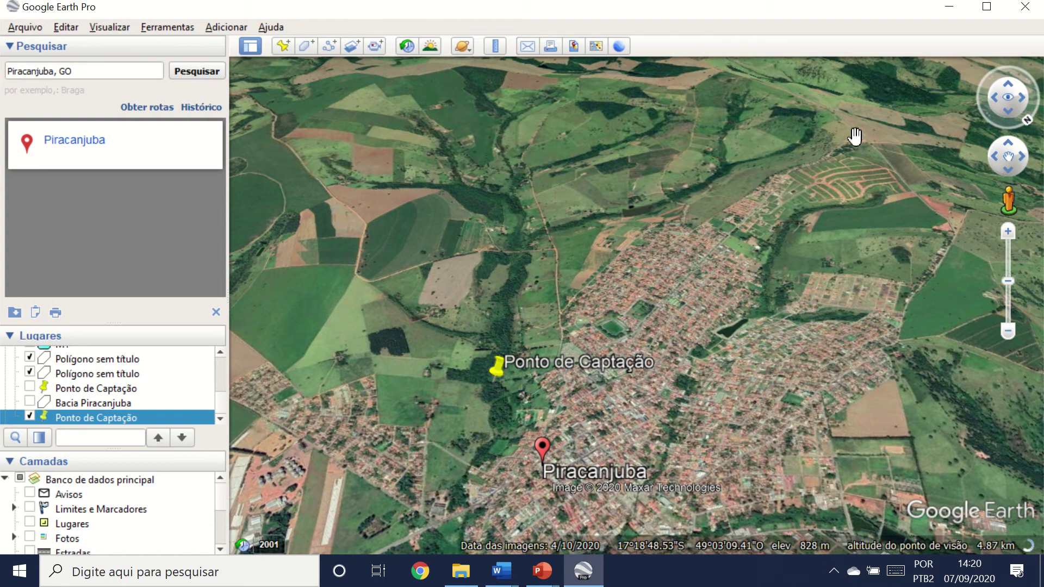
drag(819, 108, 870, 180)
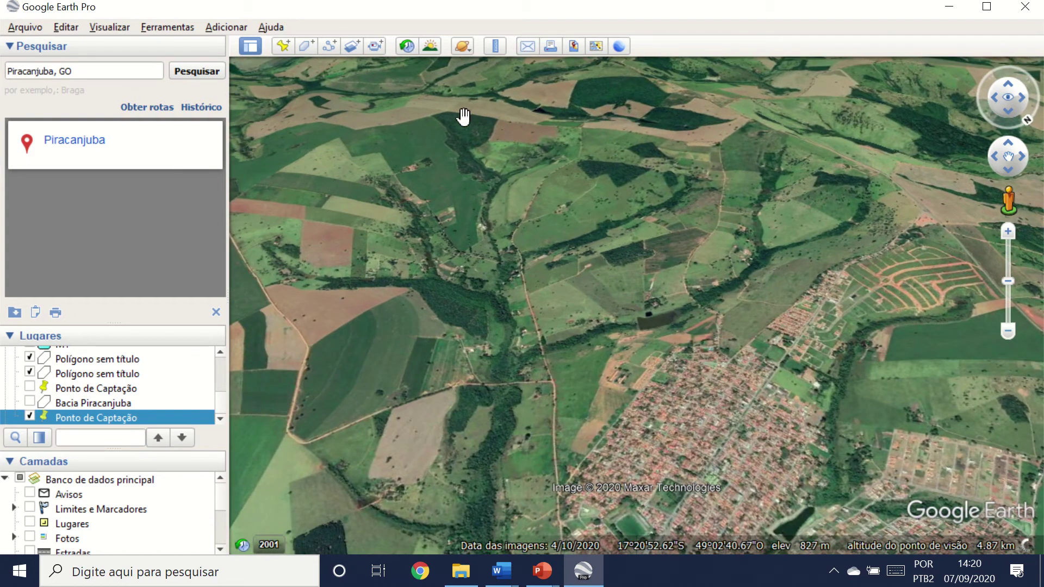
drag(256, 198, 358, 174)
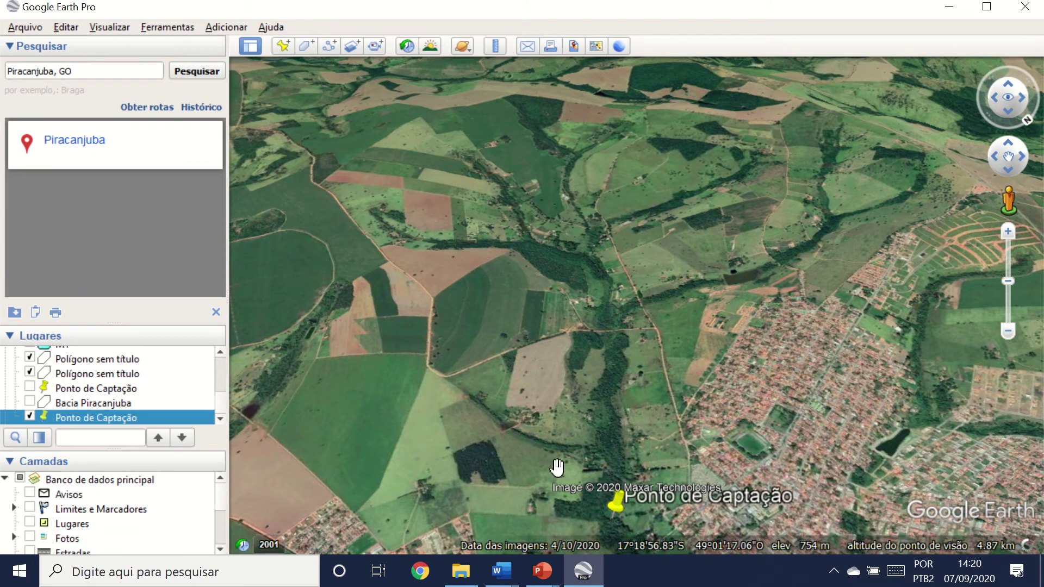
click(308, 47)
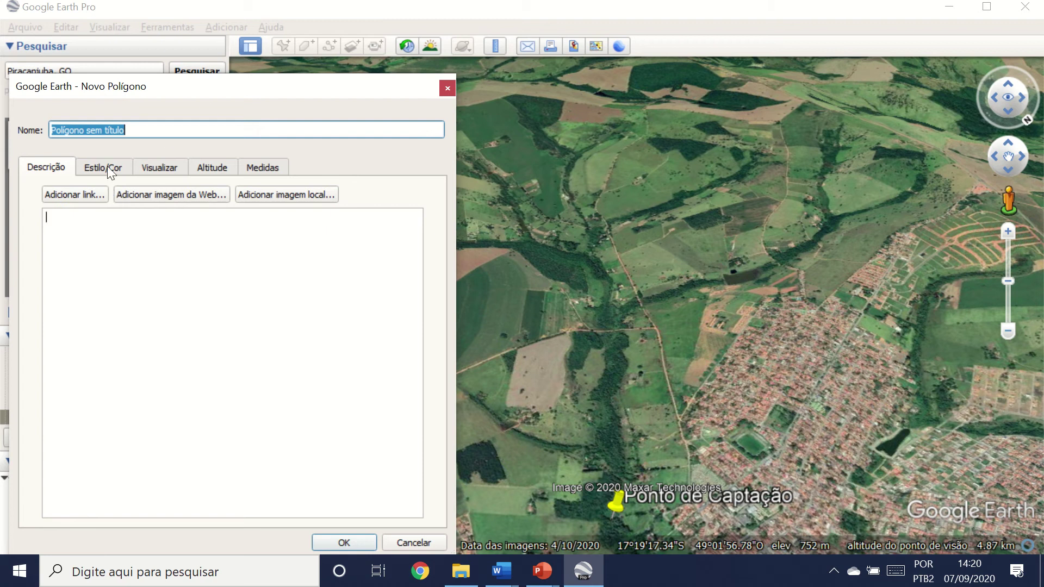
text(Bacia)
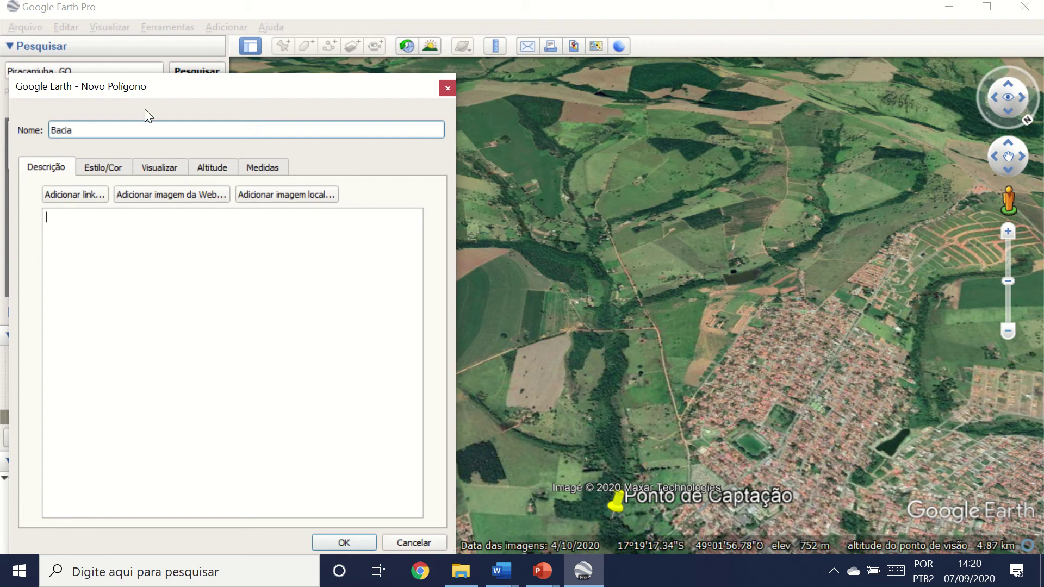
click(111, 168)
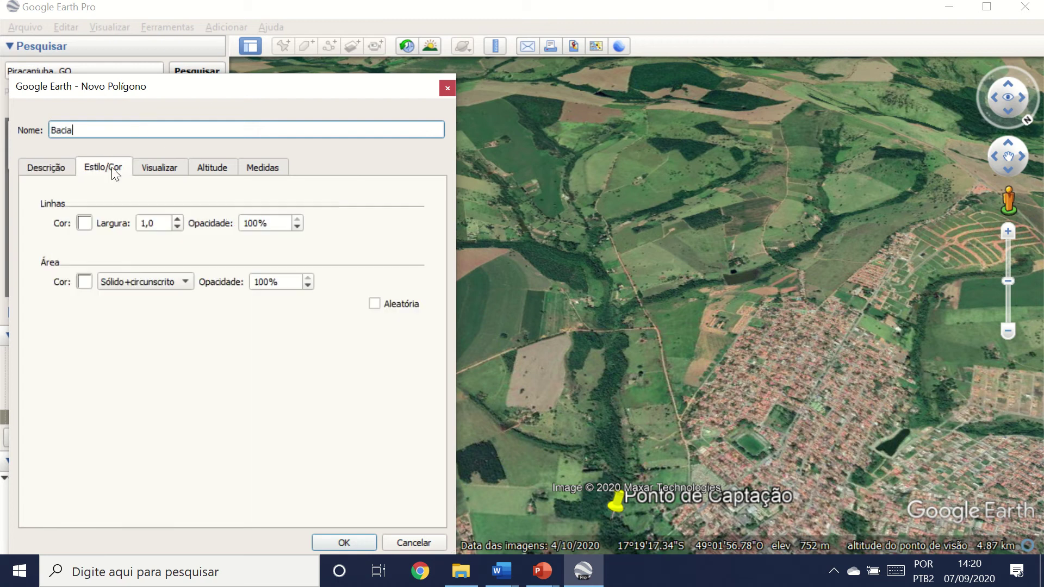
click(123, 281)
click(141, 265)
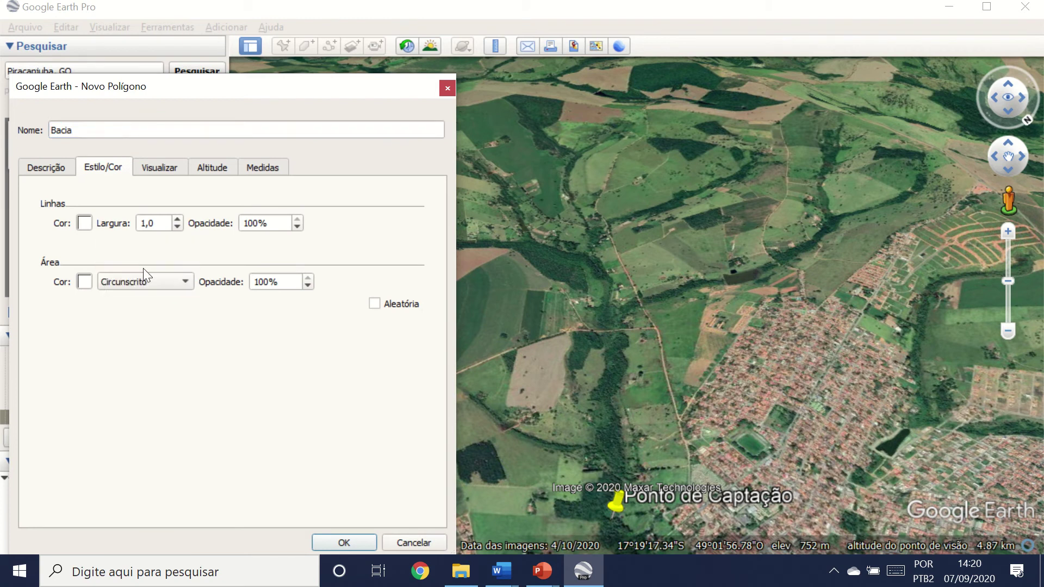
click(143, 224)
click(344, 544)
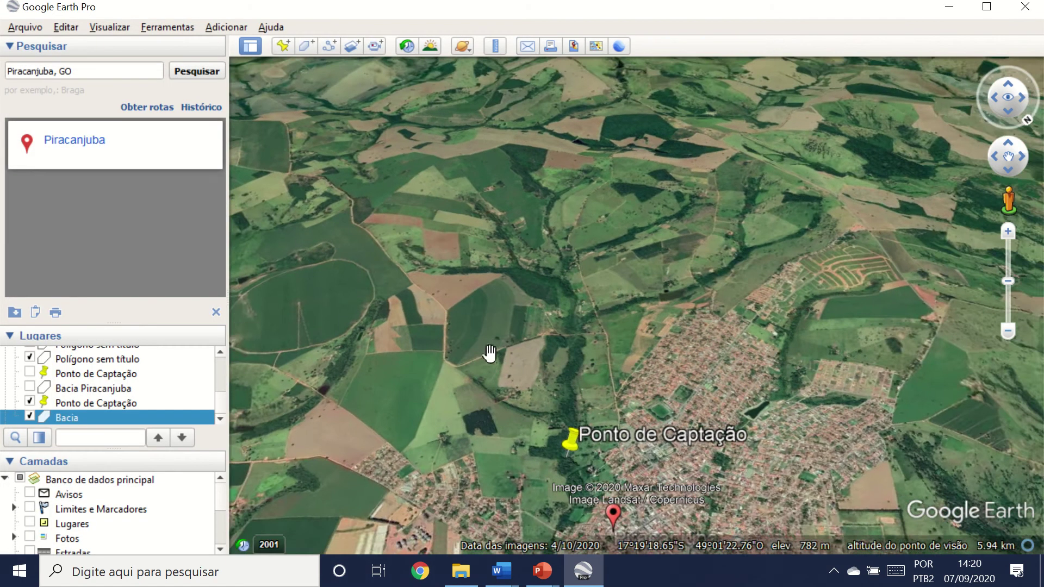
Step: Examine the surroundings of the Ponto de Captação placemark and the converging watercourses from overhead and at a low angle
scroll(521, 359, up, 3)
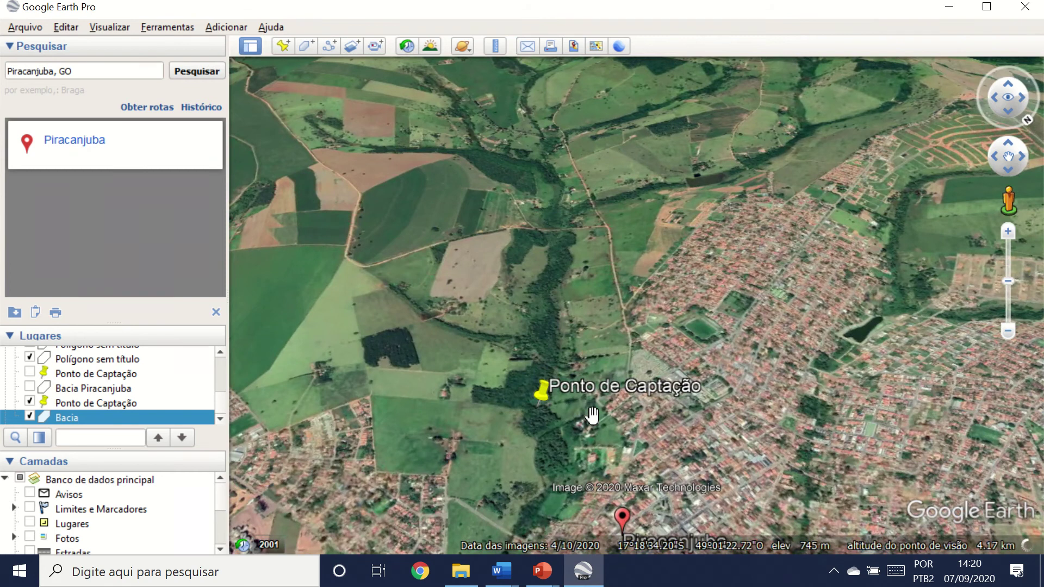
scroll(578, 408, up, 2)
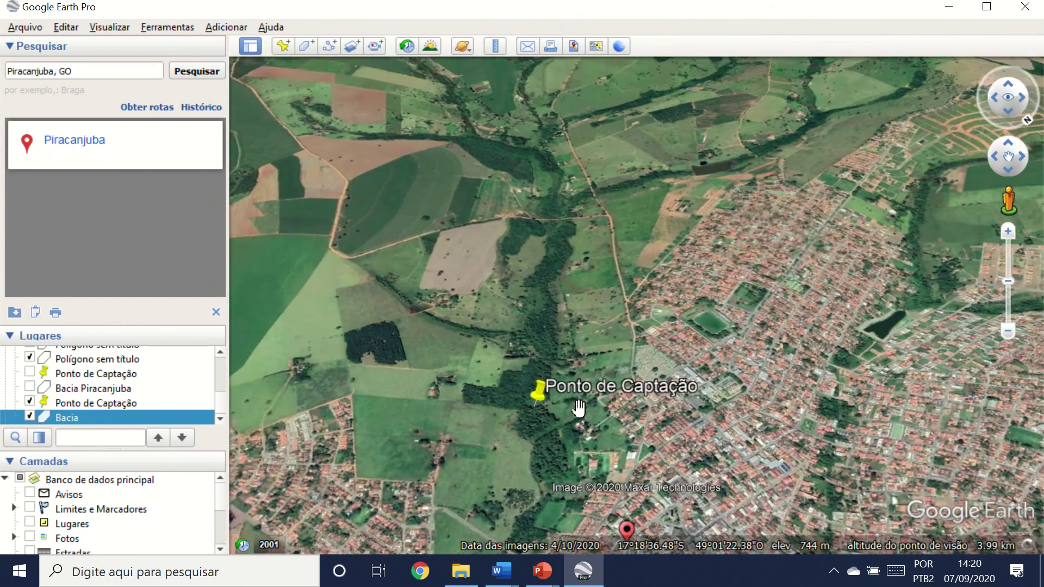
scroll(525, 360, down, 2)
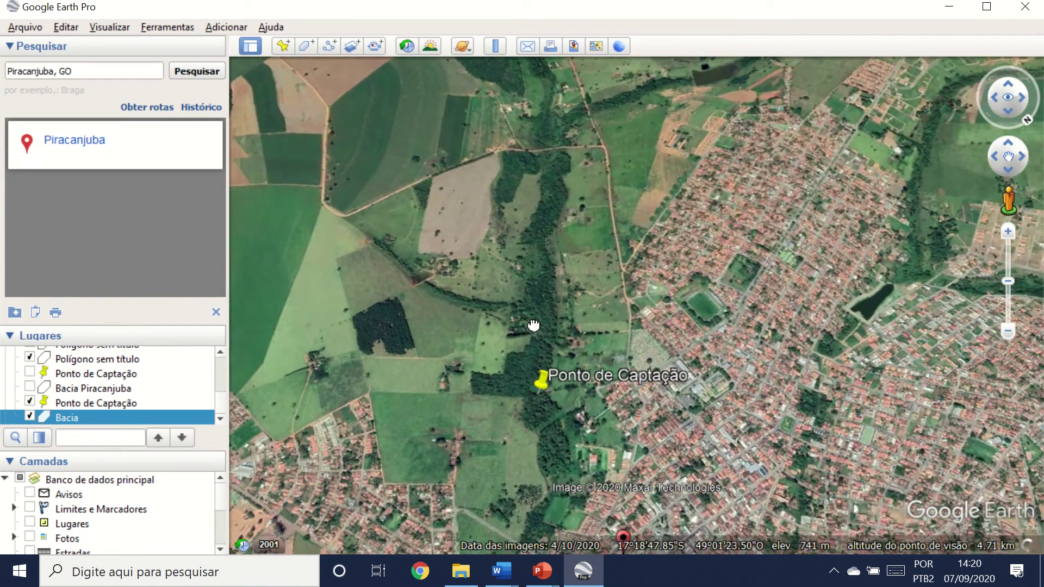
scroll(531, 305, down, 4)
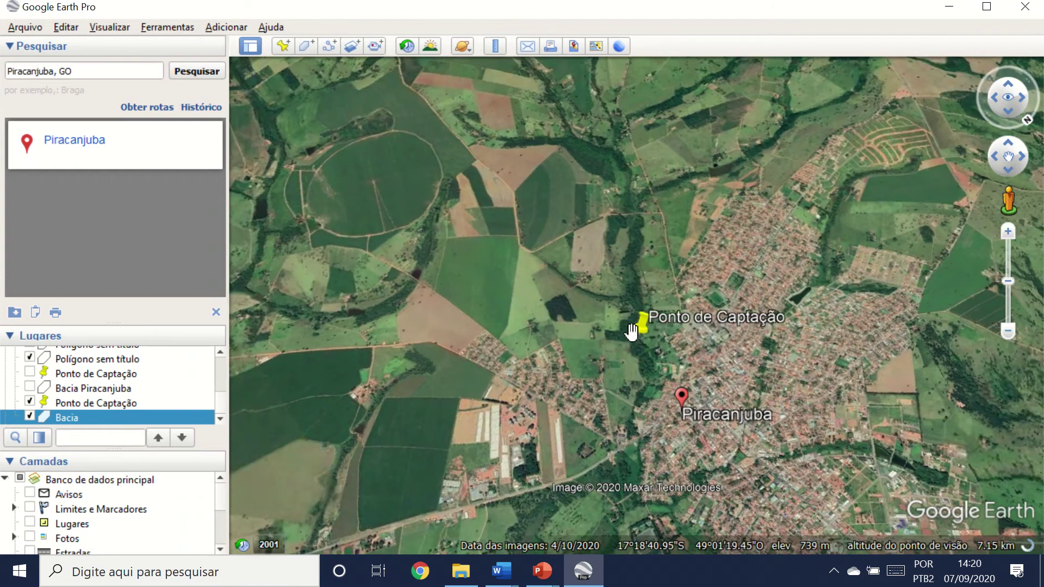
drag(704, 279, 602, 330)
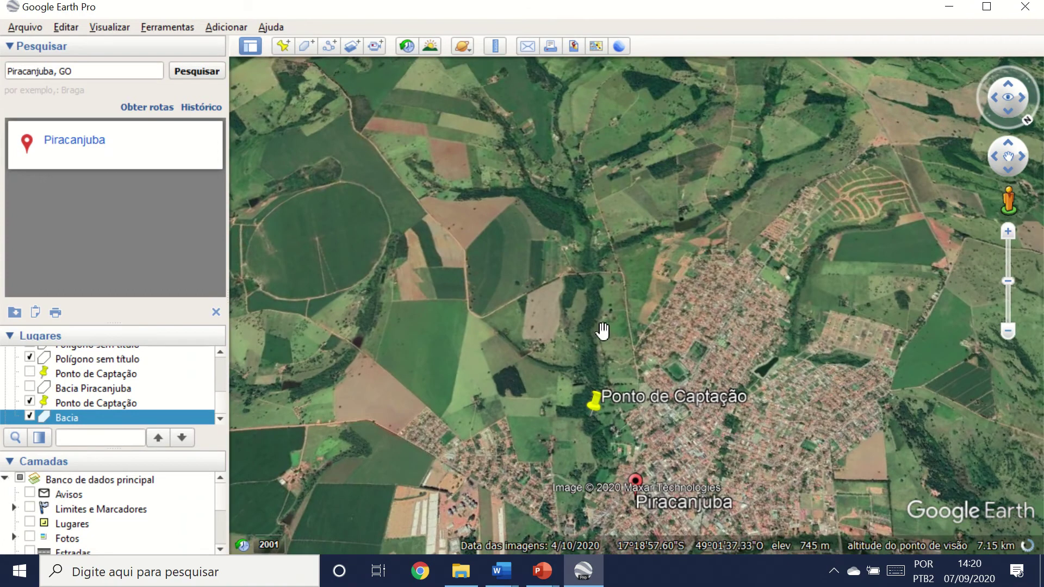
shift+scroll(609, 280, down, 2)
shift+scroll(609, 280, up, 5)
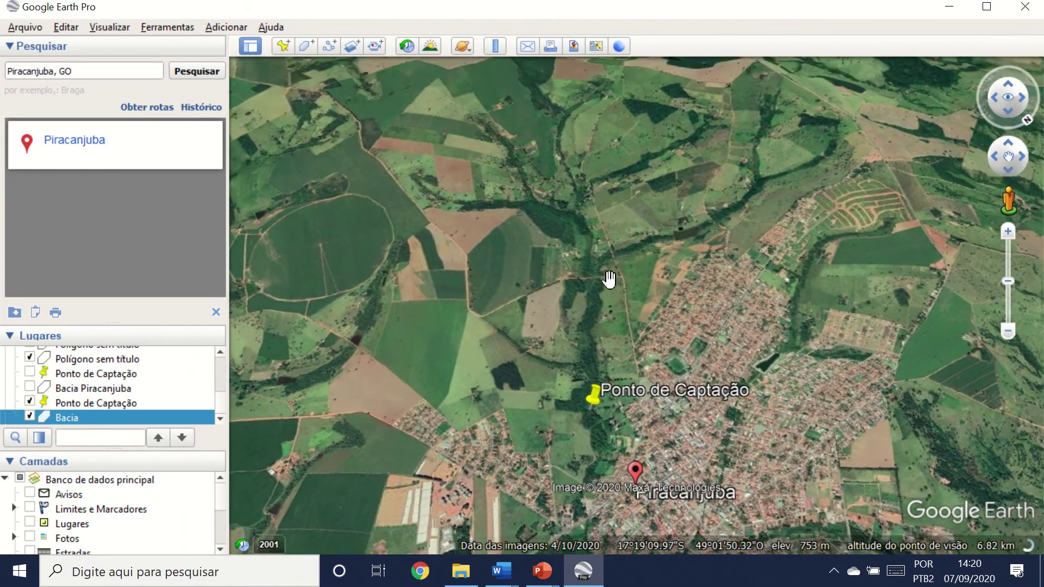
shift+scroll(609, 280, up, 3)
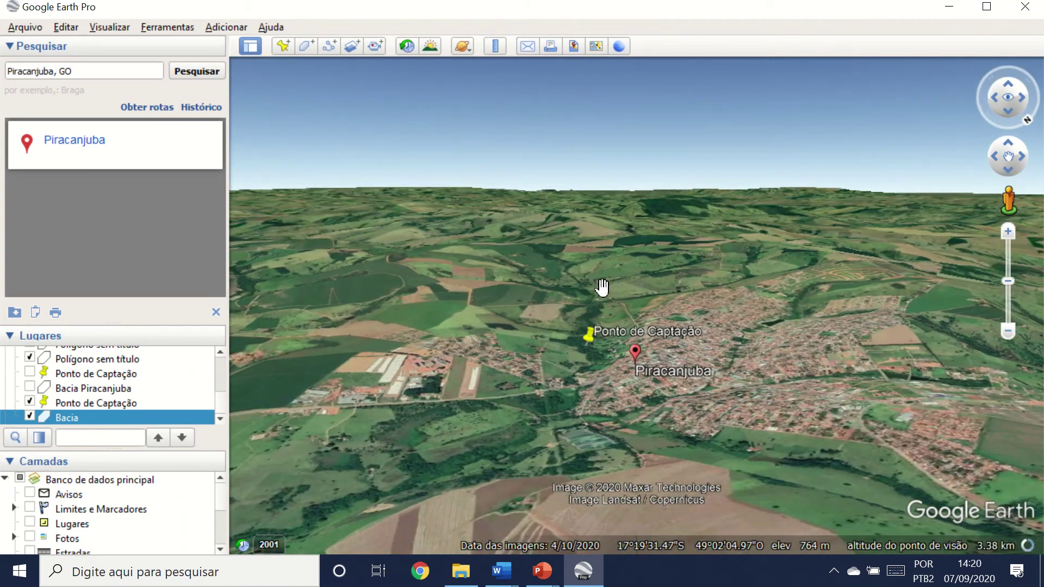
shift+scroll(603, 287, down, 5)
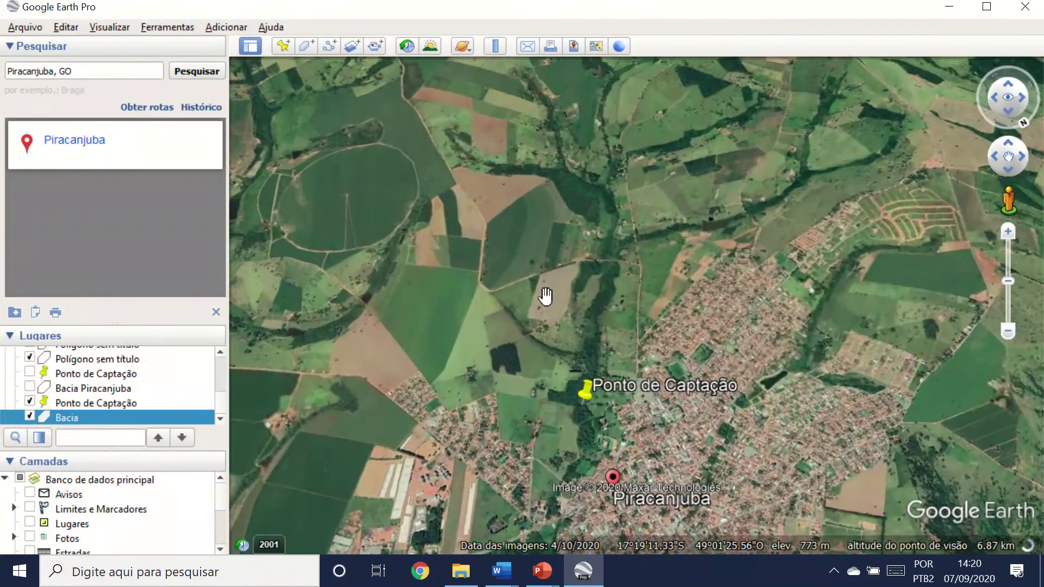
scroll(573, 326, down, 3)
scroll(580, 366, up, 4)
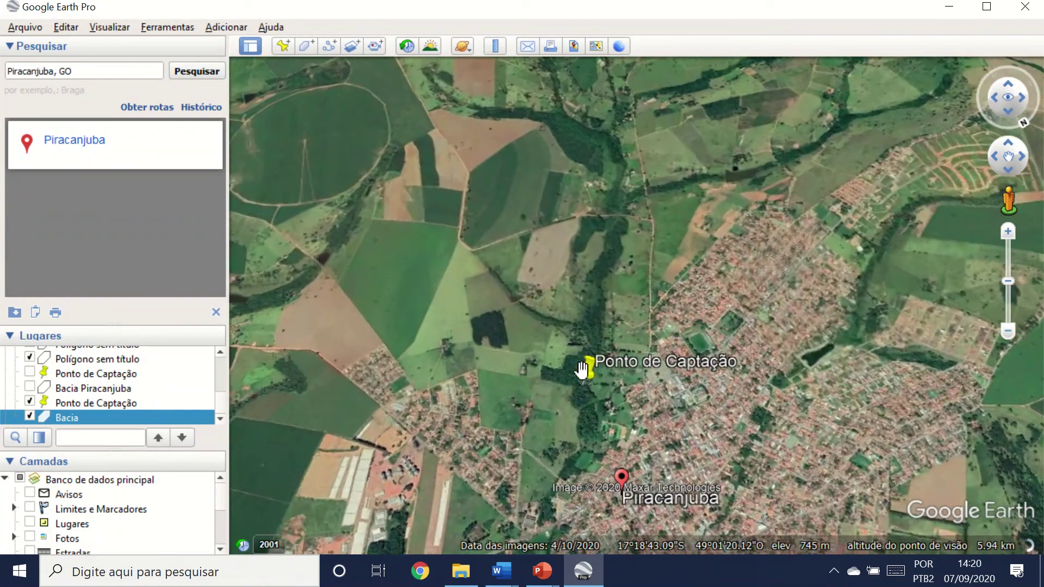
Step: Inspect the relief from the intake point to the upstream fields and dirt roads in a low-angle 3D view
shift+scroll(582, 371, up, 3)
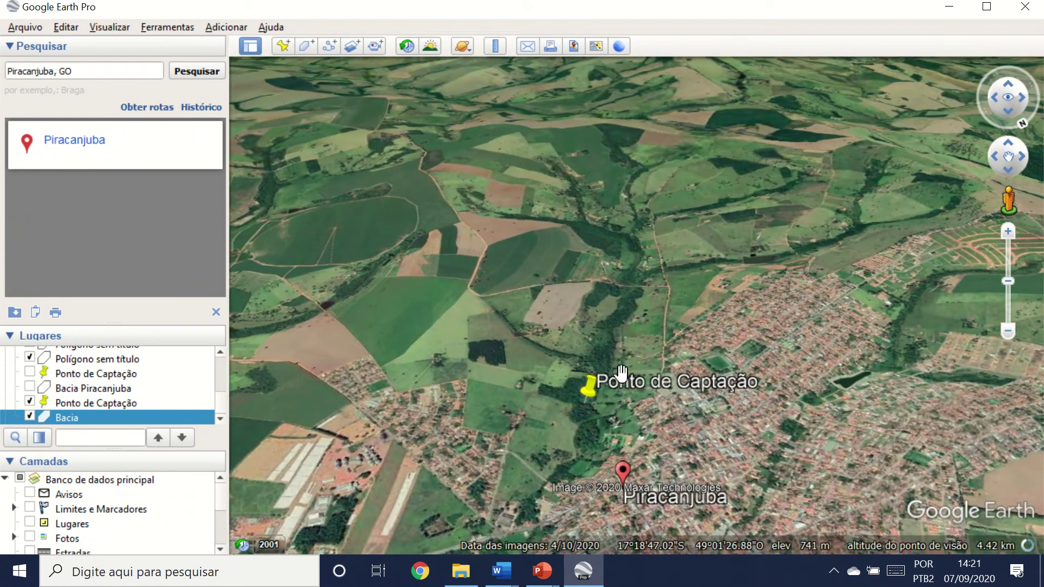
shift+scroll(607, 372, up, 3)
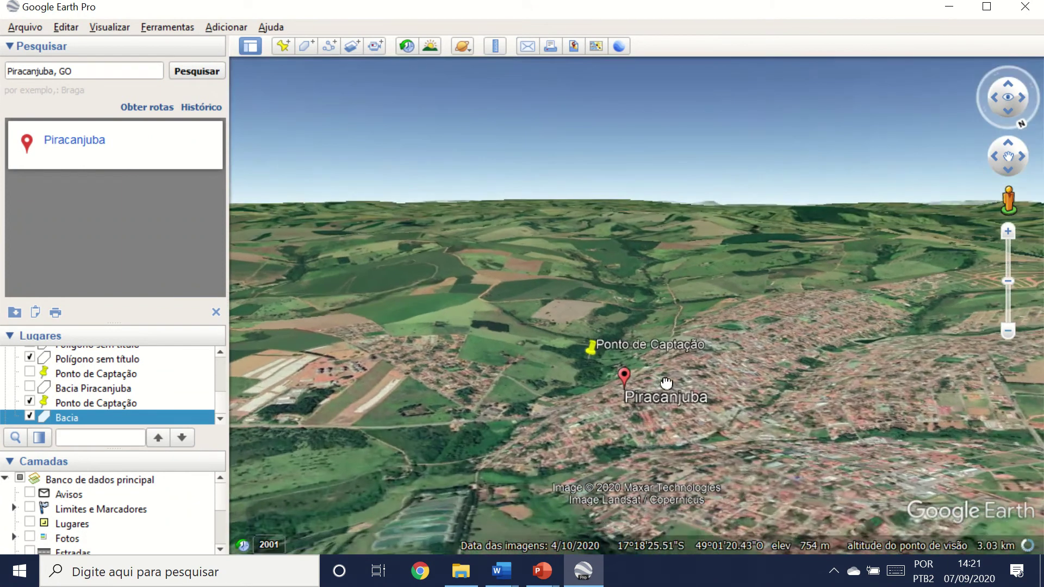
drag(667, 383, 748, 416)
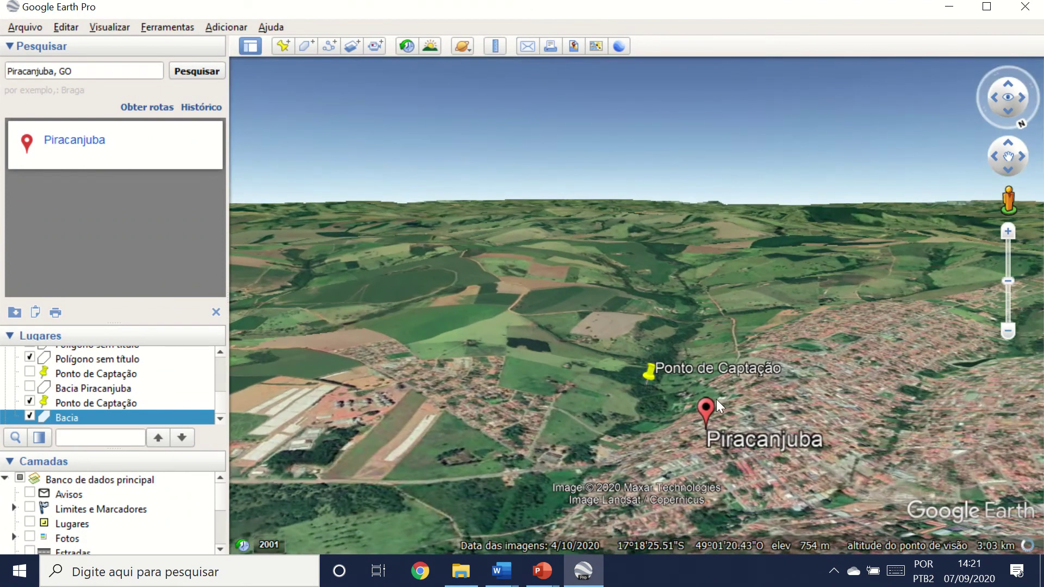
drag(586, 331, 522, 353)
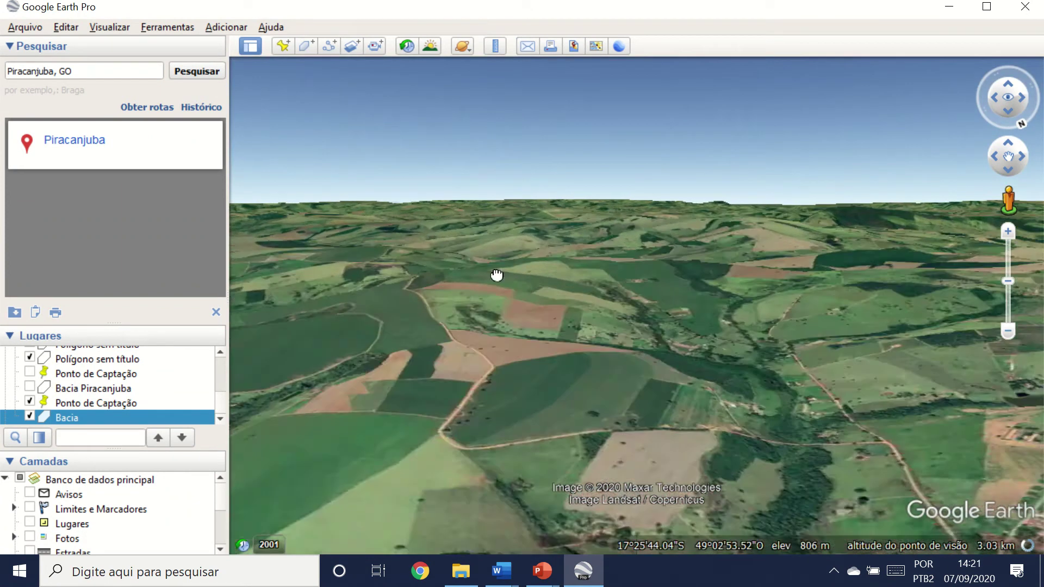
mouse_move(497, 276)
mouse_down()
mouse_move(427, 158)
mouse_move(451, 209)
mouse_up()
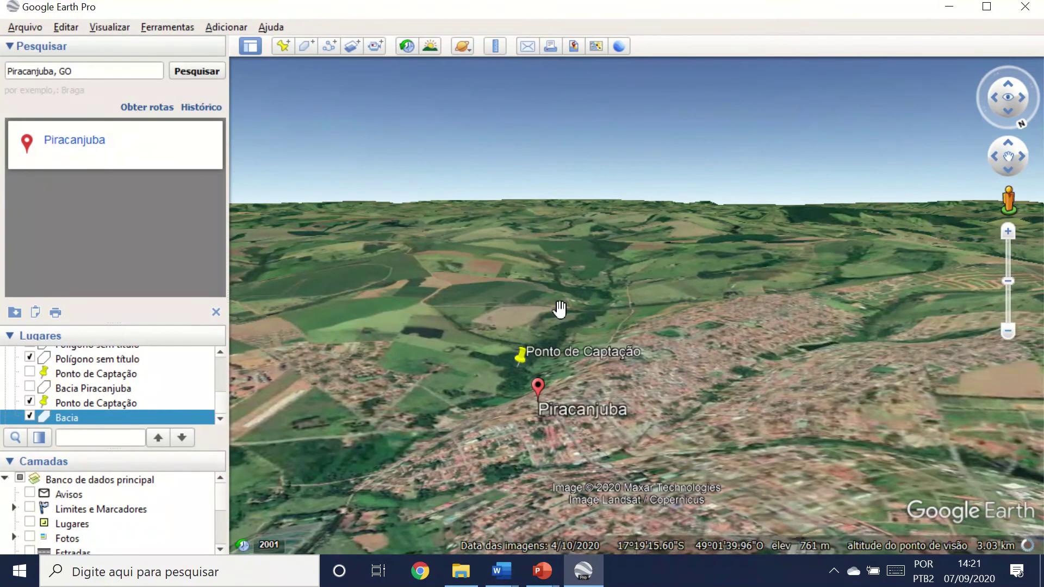
shift+scroll(543, 370, down, 3)
shift+scroll(542, 381, down, 3)
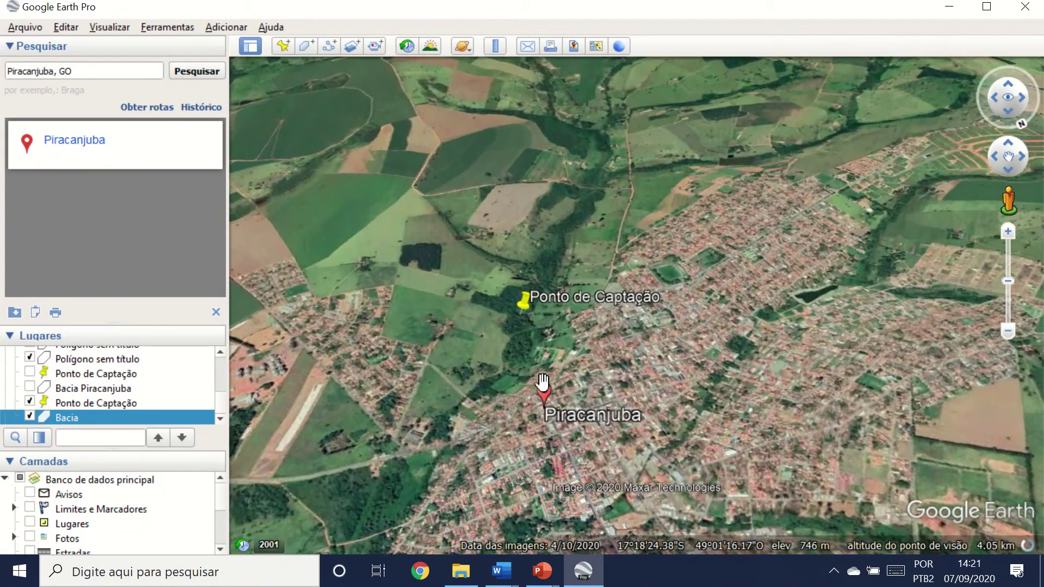
Step: Start another polygon named "Bacia" with the Circunscrito area style and move its properties window clear of the map
click(306, 47)
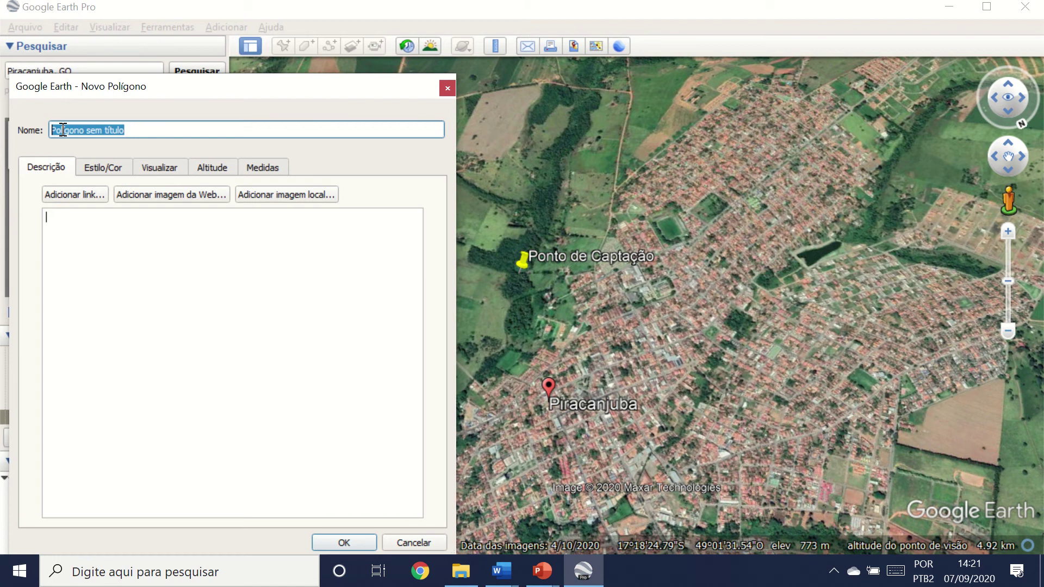
text(BA)
click(97, 163)
click(120, 283)
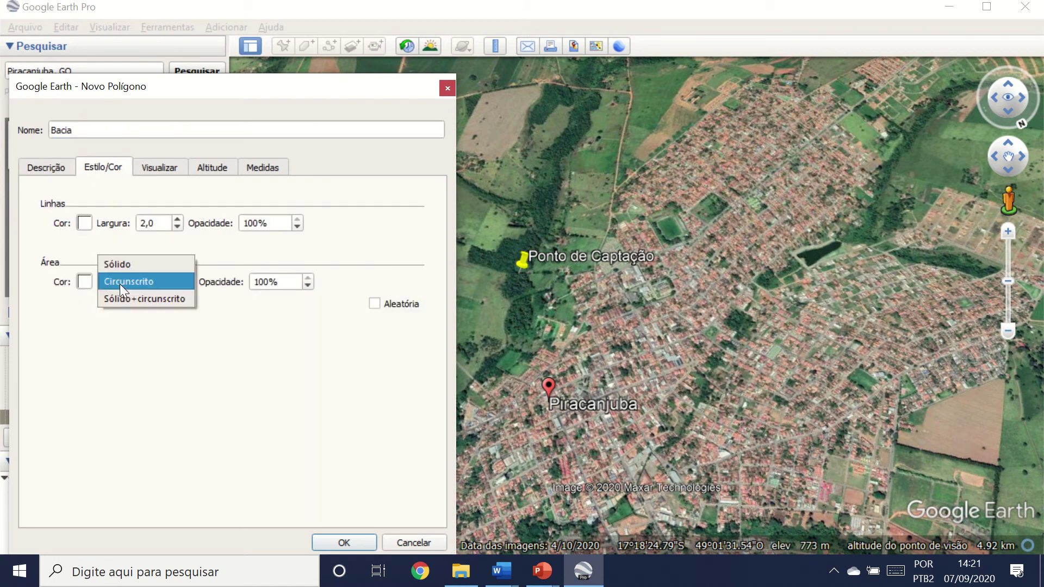
click(121, 282)
drag(292, 100, 36, 438)
Step: Begin the Bacia boundary at the Ponto de Captação placemark and place vertices across the pasture and cemetery to the football field's edge
scroll(542, 272, up, 2)
scroll(539, 273, up, 3)
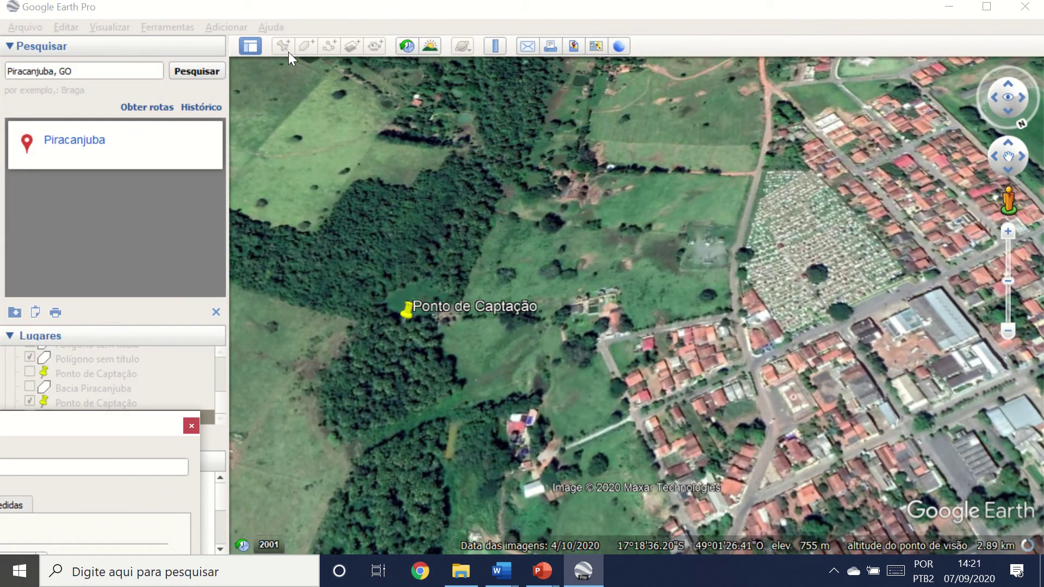
click(416, 321)
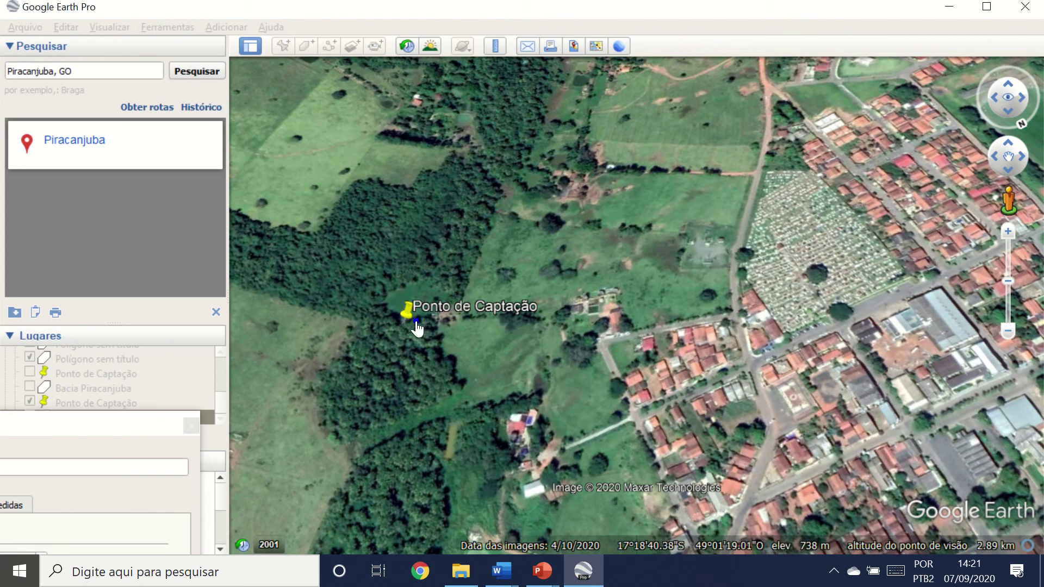
click(552, 306)
click(690, 266)
click(738, 251)
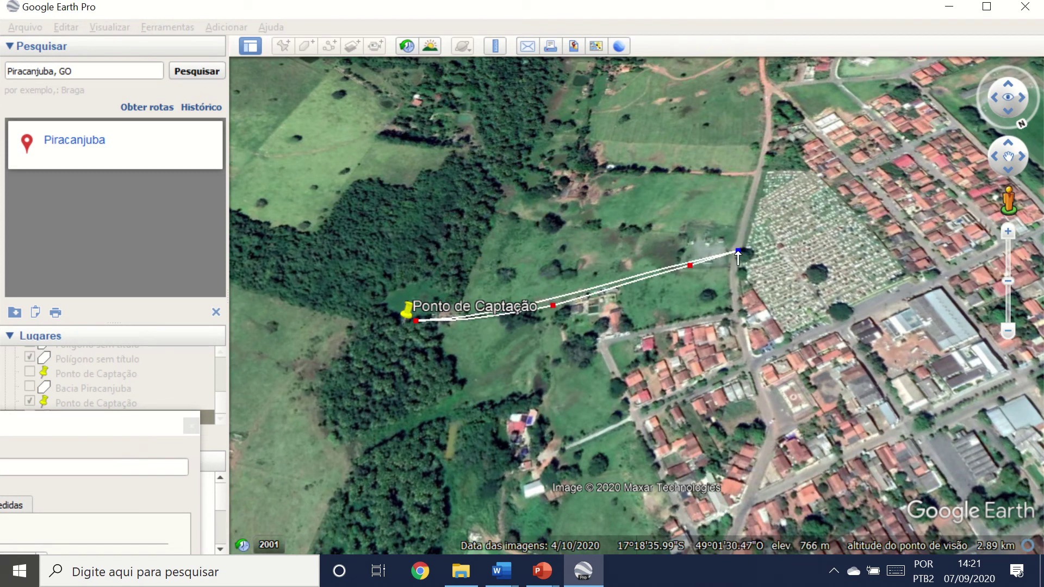
scroll(738, 255, down, 3)
click(682, 255)
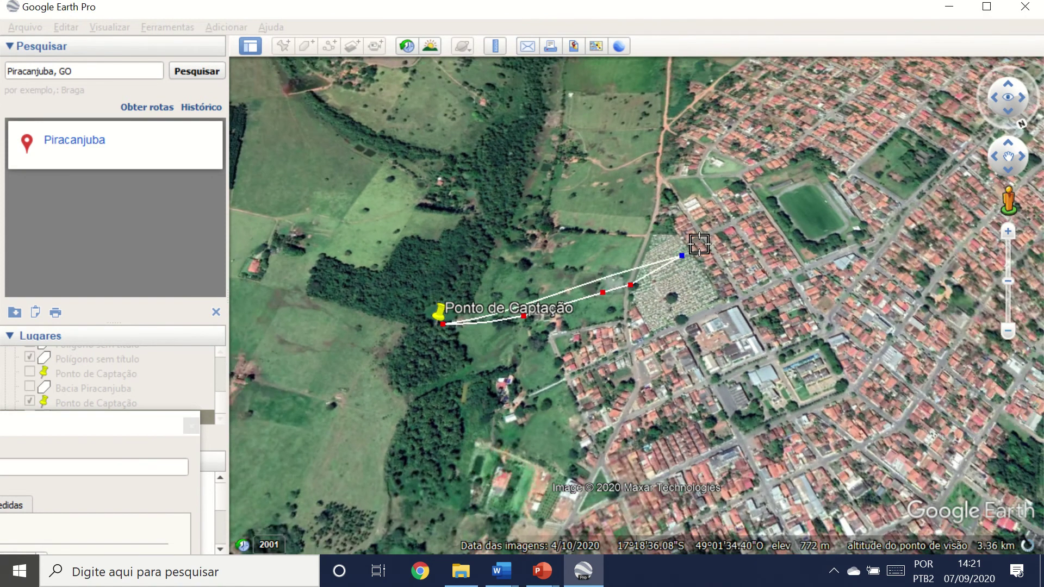
scroll(707, 233, down, 1)
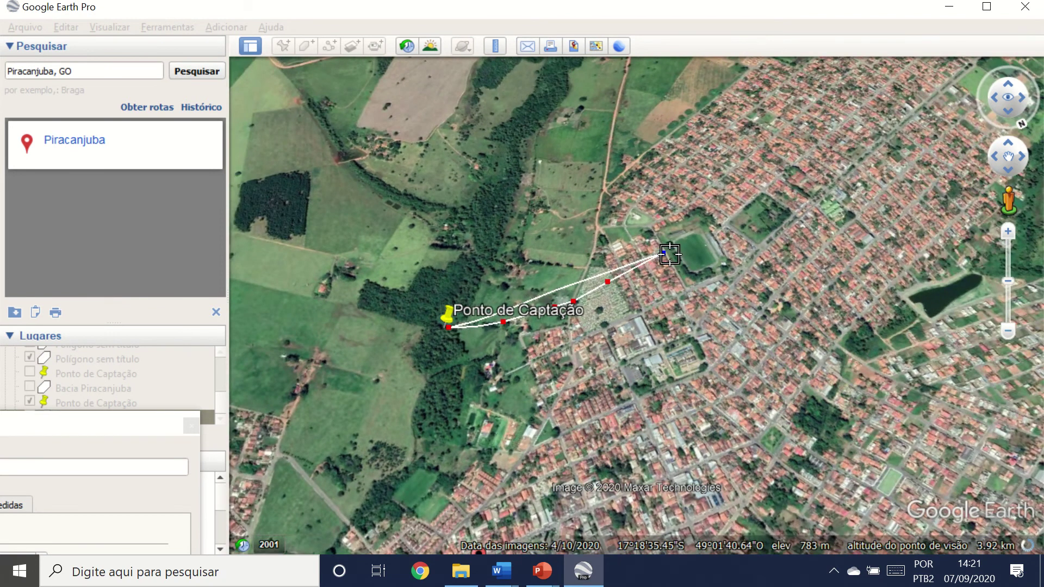
Step: Extend the Bacia boundary from the football field through the residential blocks to the far edge of the built-up area
shift+scroll(684, 213, down, 8)
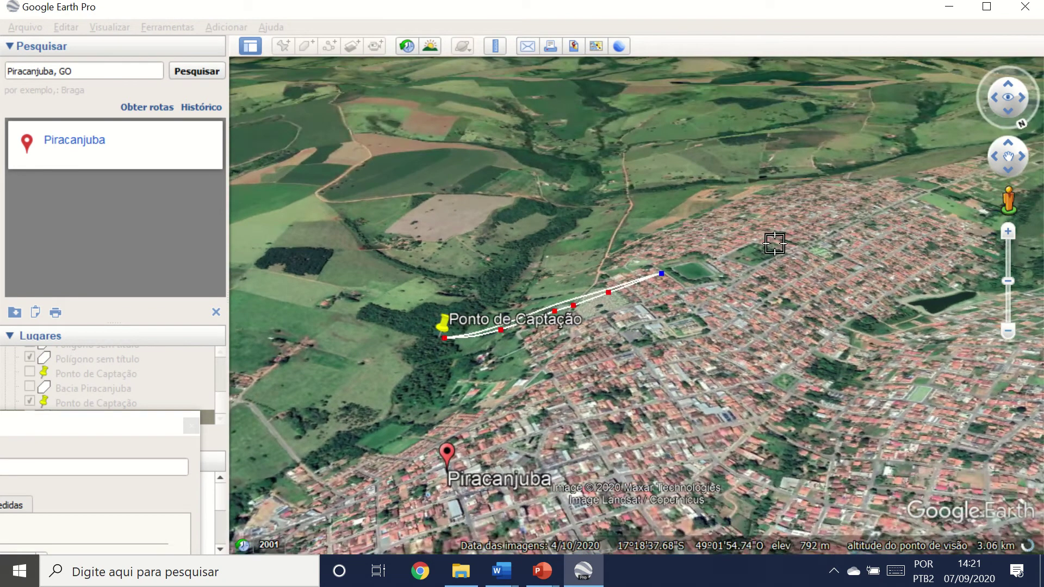
ctrl+scroll(786, 247, down, 8)
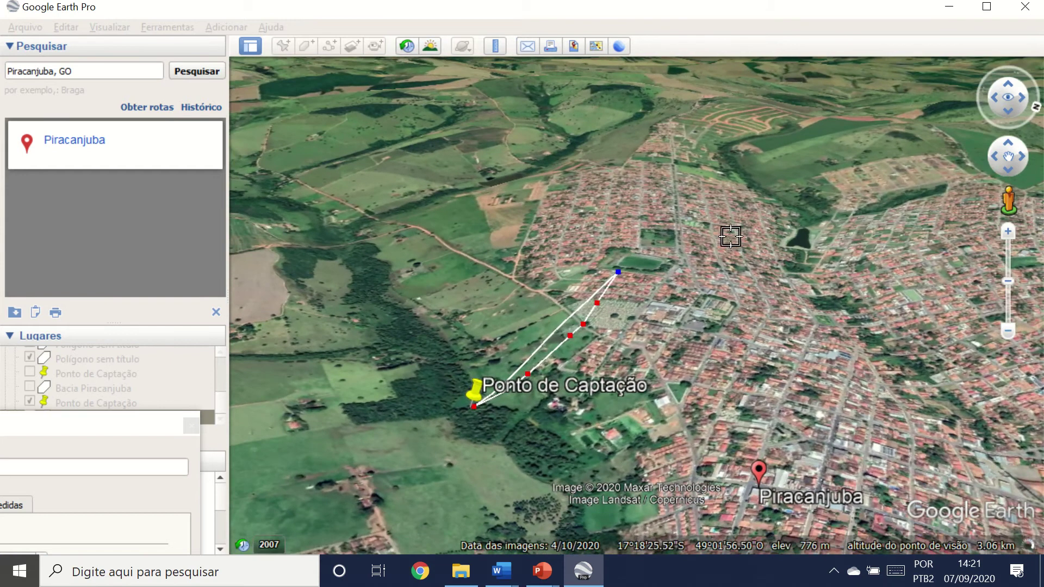
click(640, 248)
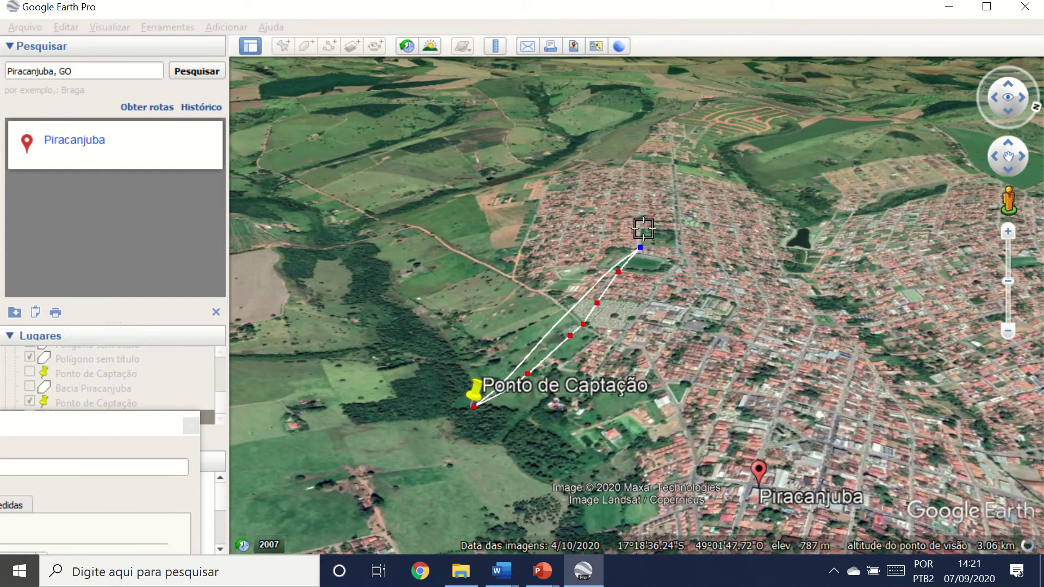
click(648, 191)
click(657, 155)
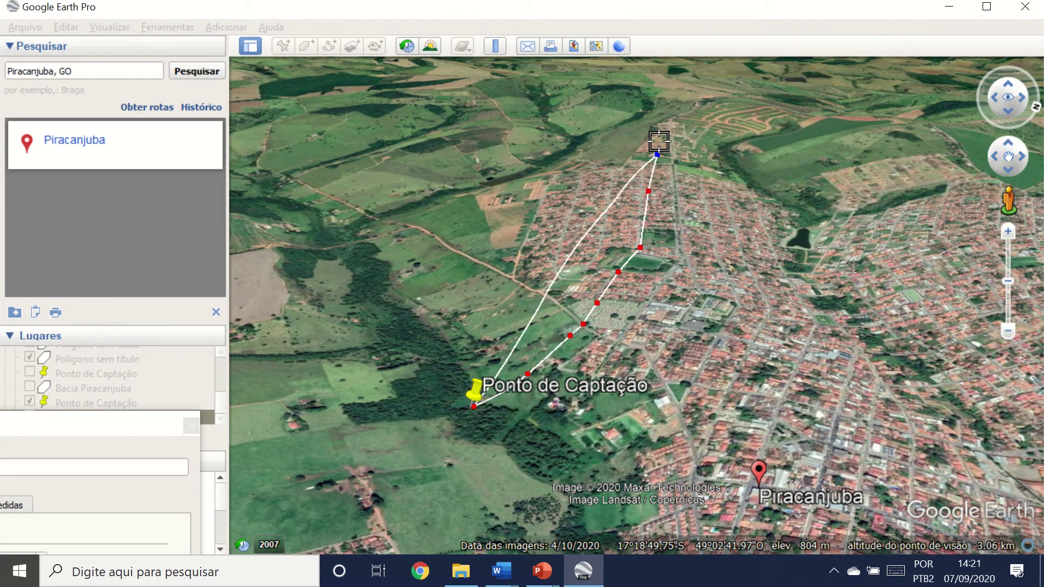
click(658, 133)
click(668, 122)
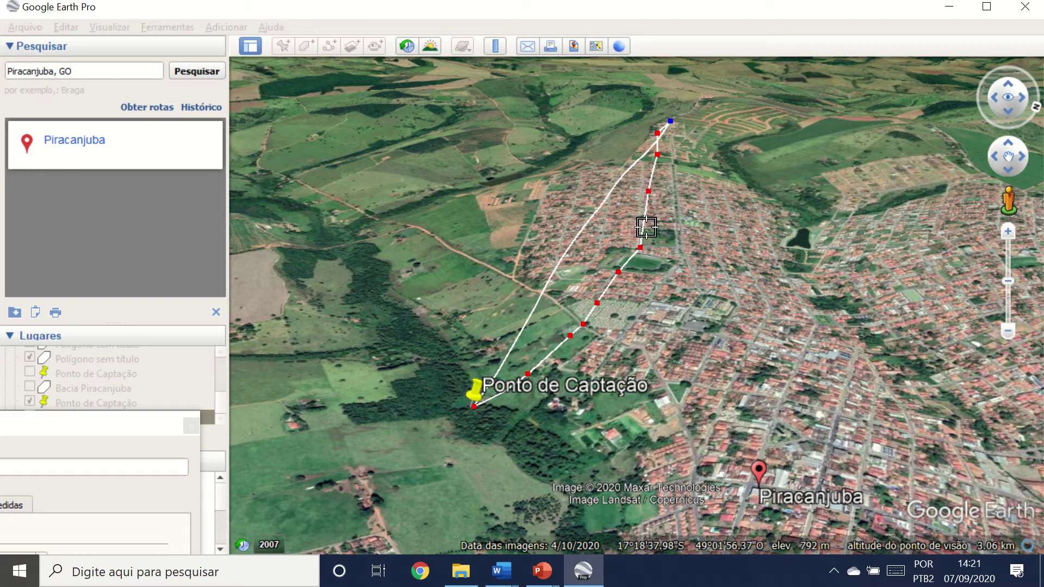
Step: Continue the Bacia boundary along the street beside the red-dirt subdivision and around the highway junction at its far end
scroll(657, 195, down, 3)
scroll(699, 82, up, 5)
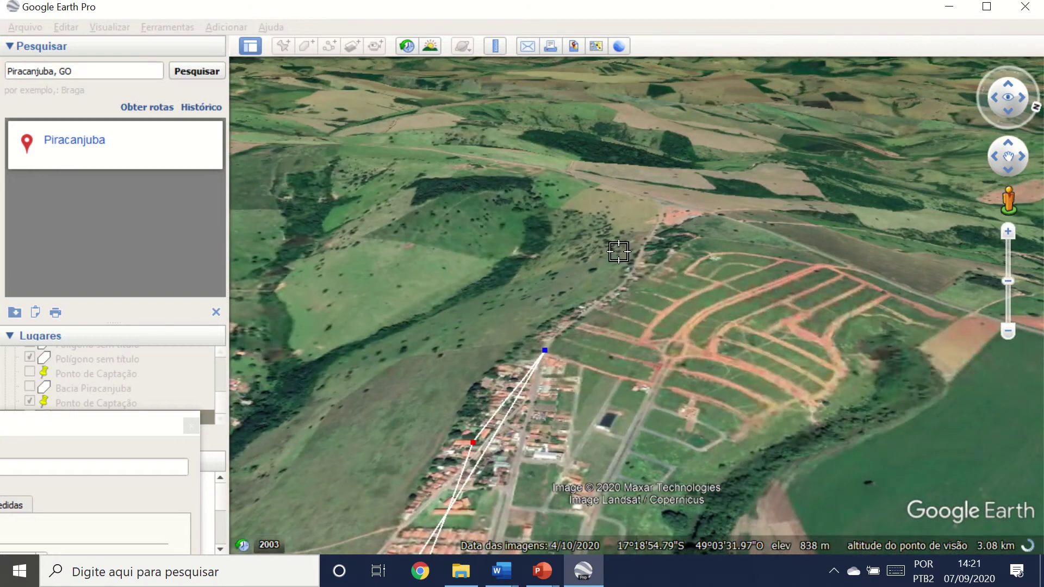
click(612, 294)
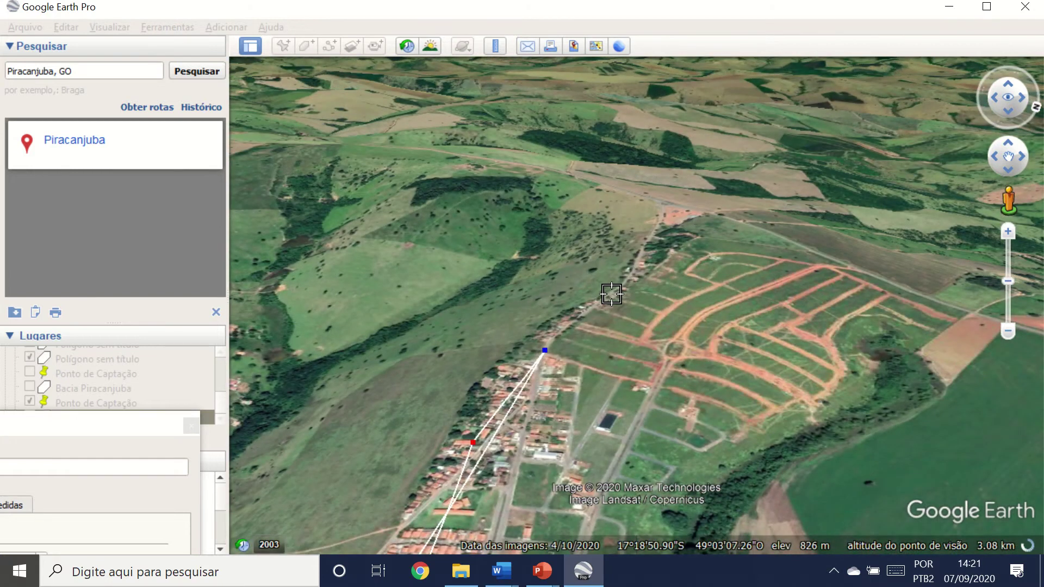
click(634, 248)
click(664, 225)
scroll(668, 253, down, 1)
scroll(667, 253, up, 1)
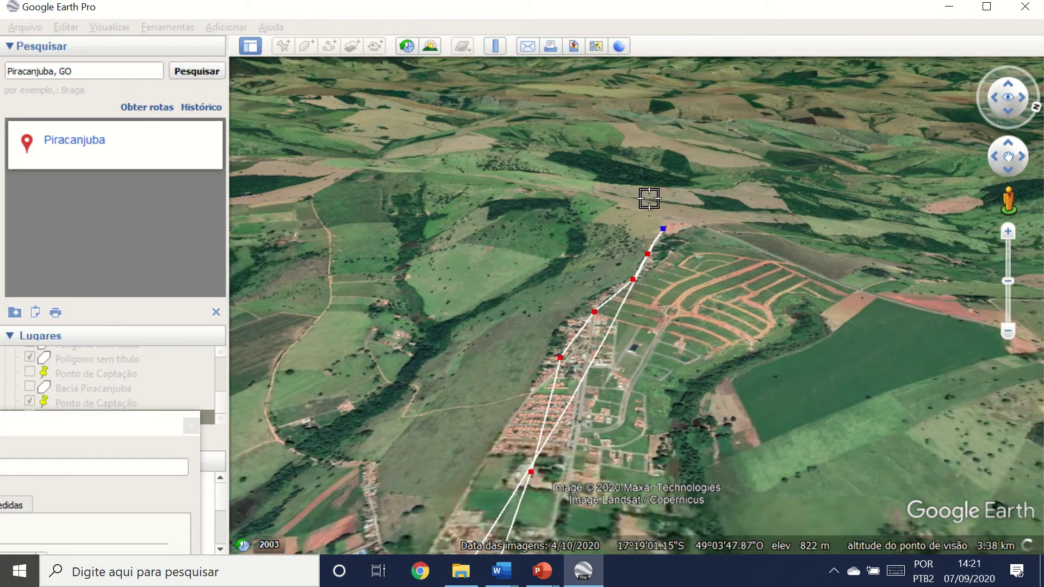
click(650, 216)
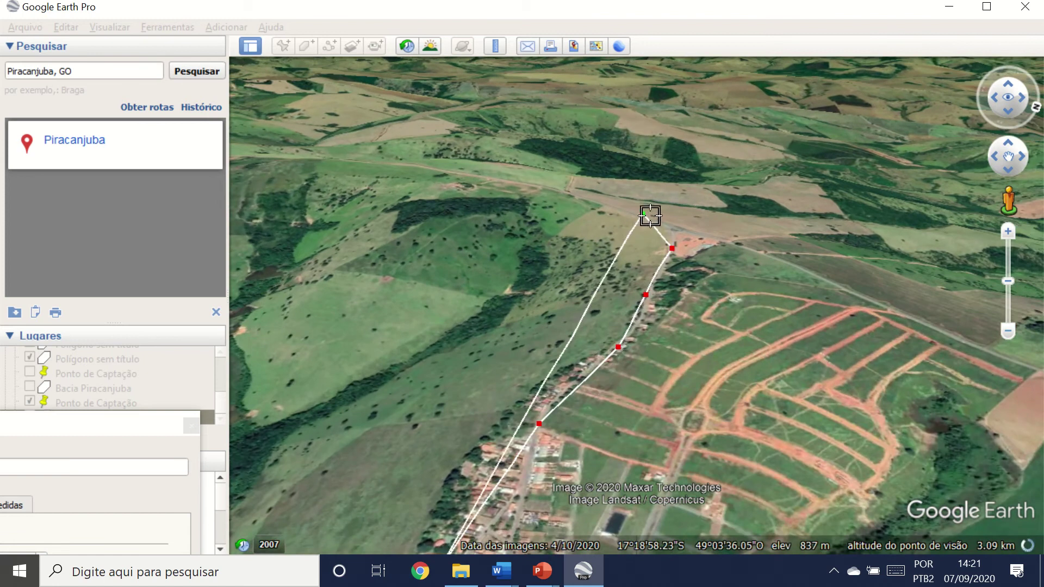
click(673, 248)
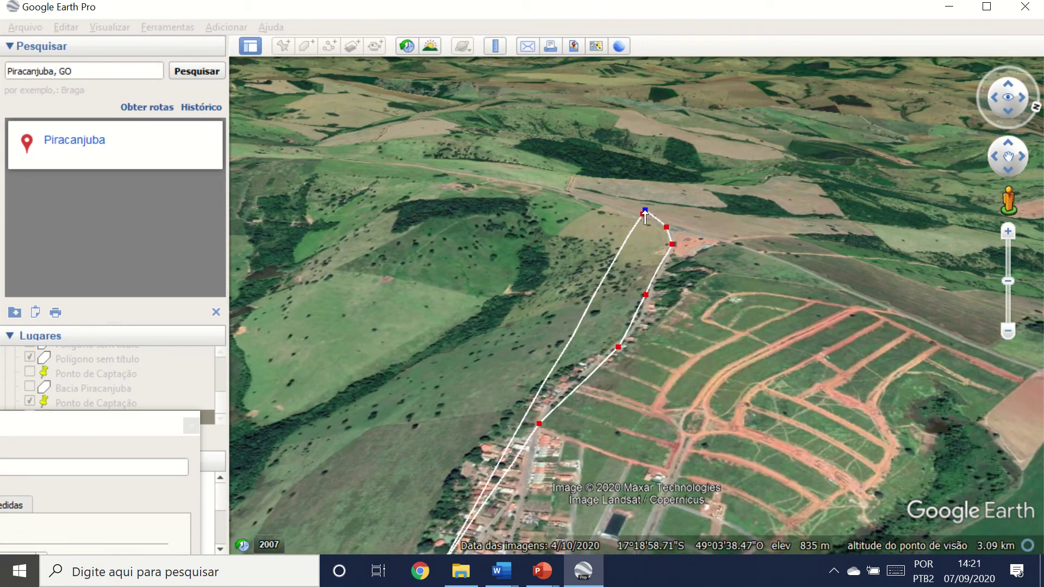
Step: Continue the Bacia boundary along the highway above the wooded pasture, adjusting the vertices to follow the road
drag(644, 213, 610, 203)
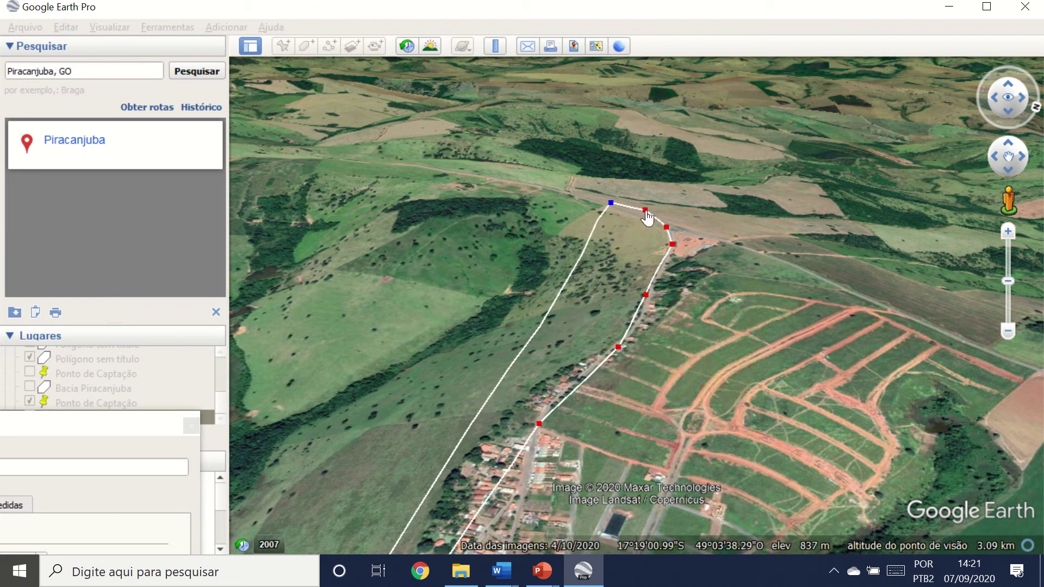
scroll(533, 168, up, 3)
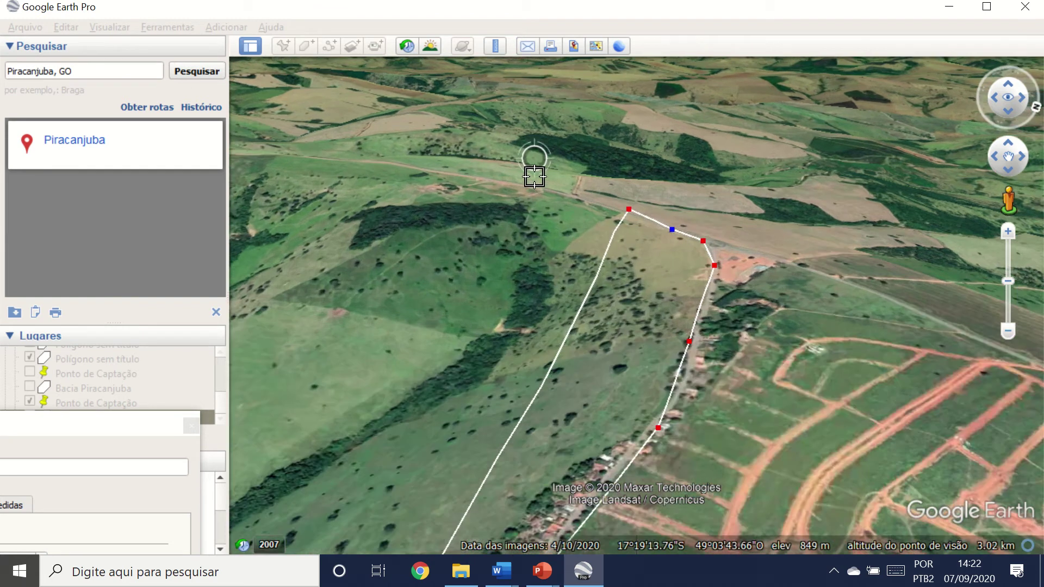
click(580, 204)
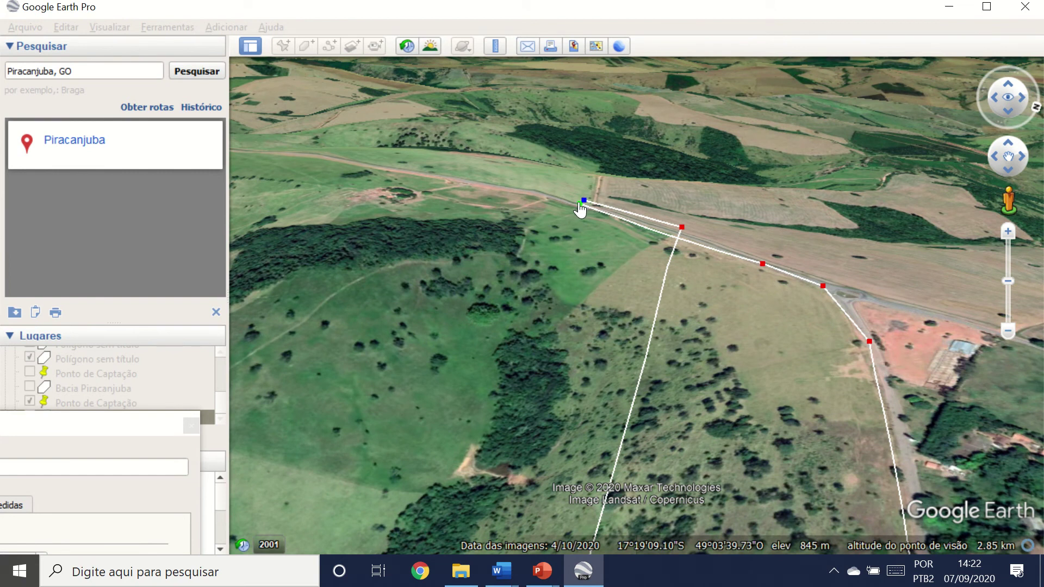
drag(579, 204, 478, 187)
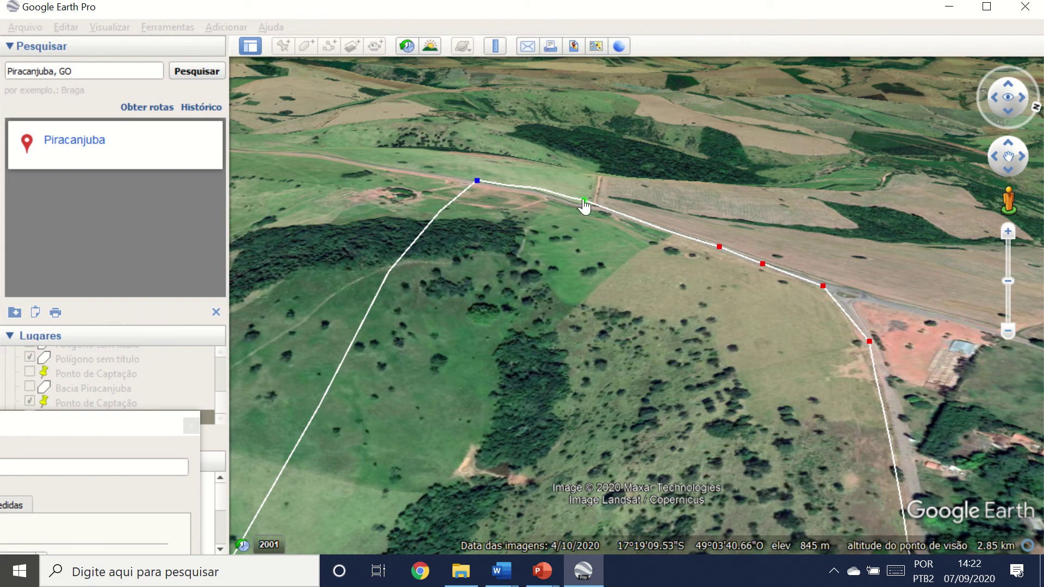
drag(589, 207, 580, 208)
drag(478, 181, 511, 191)
scroll(688, 217, down, 2)
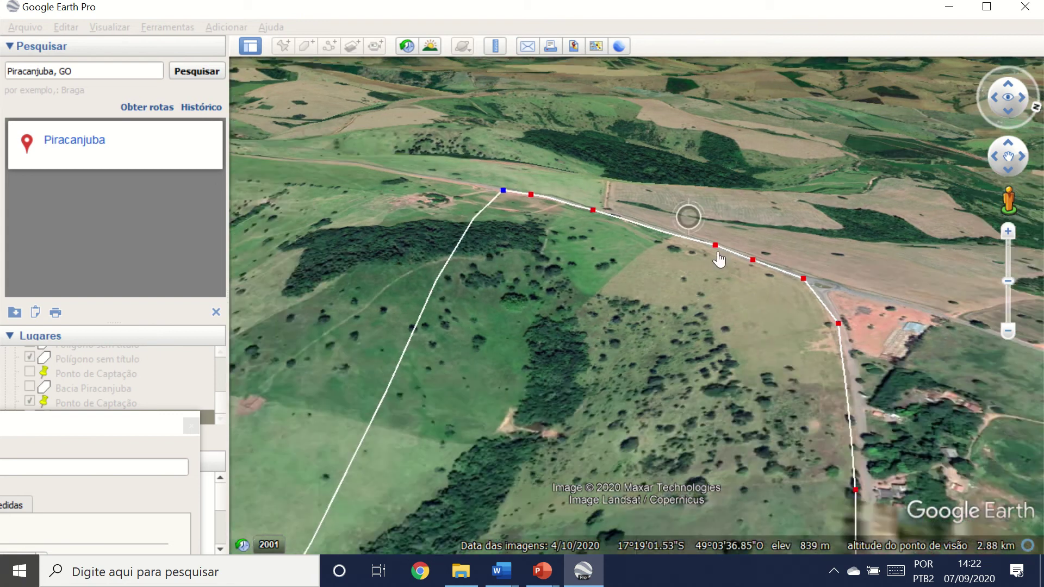
scroll(530, 208, down, 2)
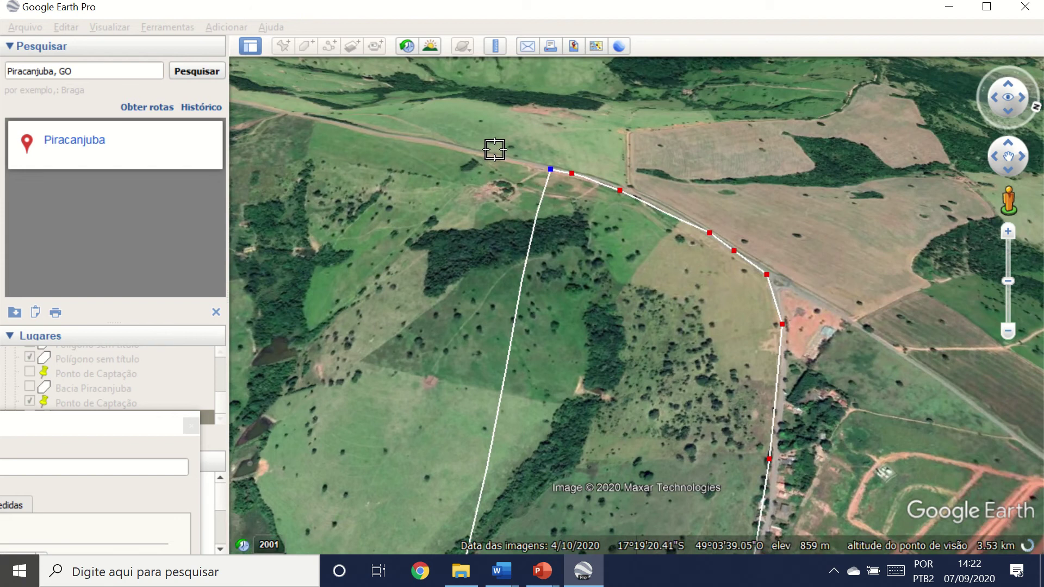
click(495, 152)
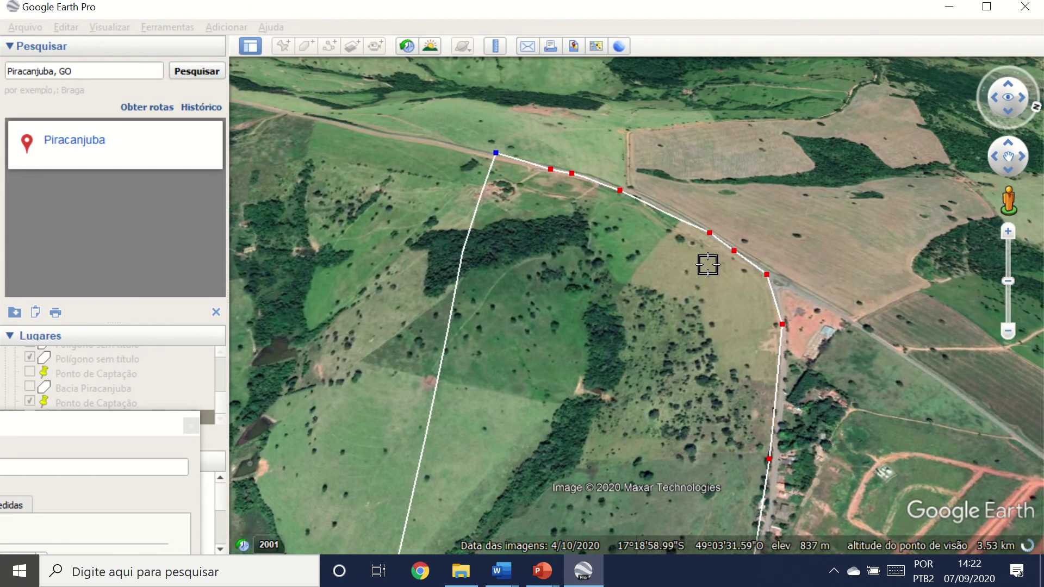
Step: Examine the relief on both sides of the highway stretch of the boundary, at a low angle and from overhead
scroll(707, 263, up, 1)
scroll(709, 266, up, 2)
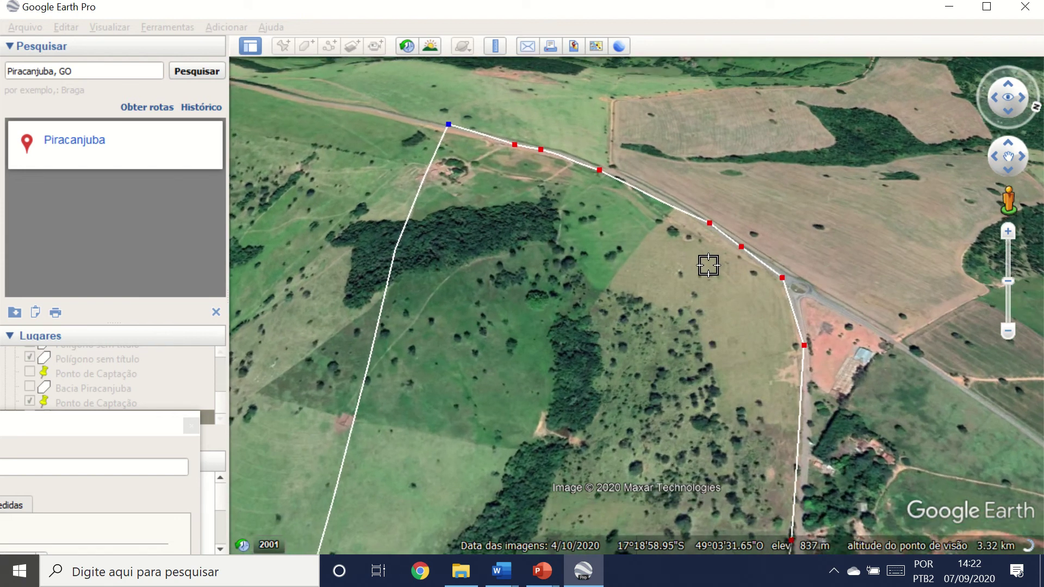
scroll(708, 265, up, 1)
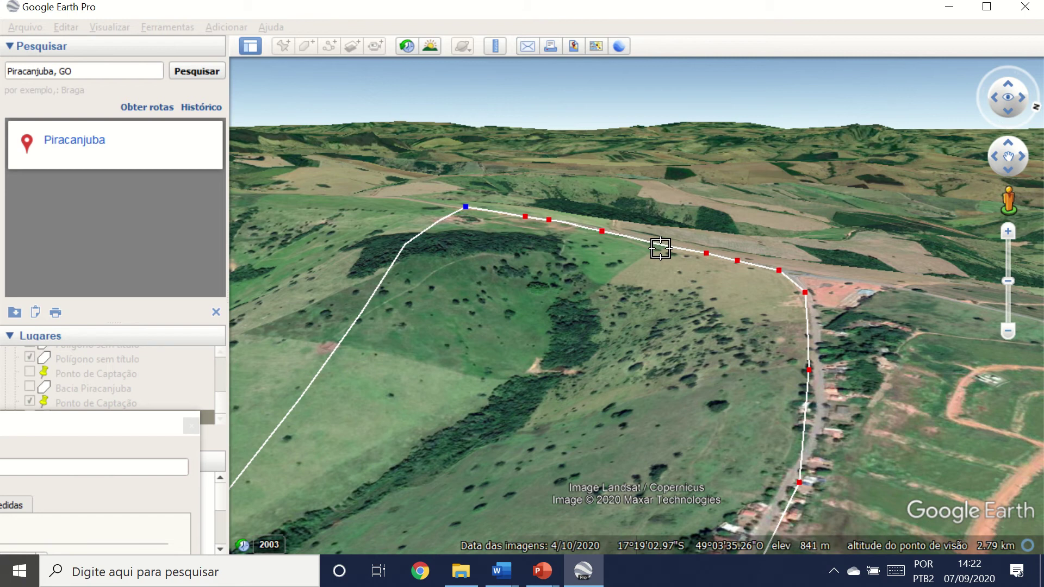
scroll(660, 260, up, 4)
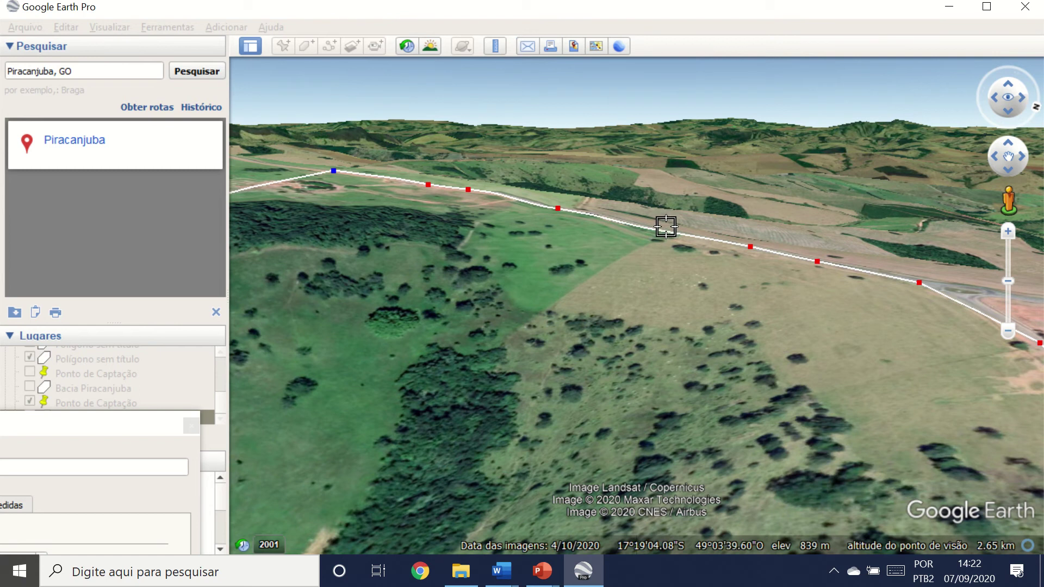
key(u)
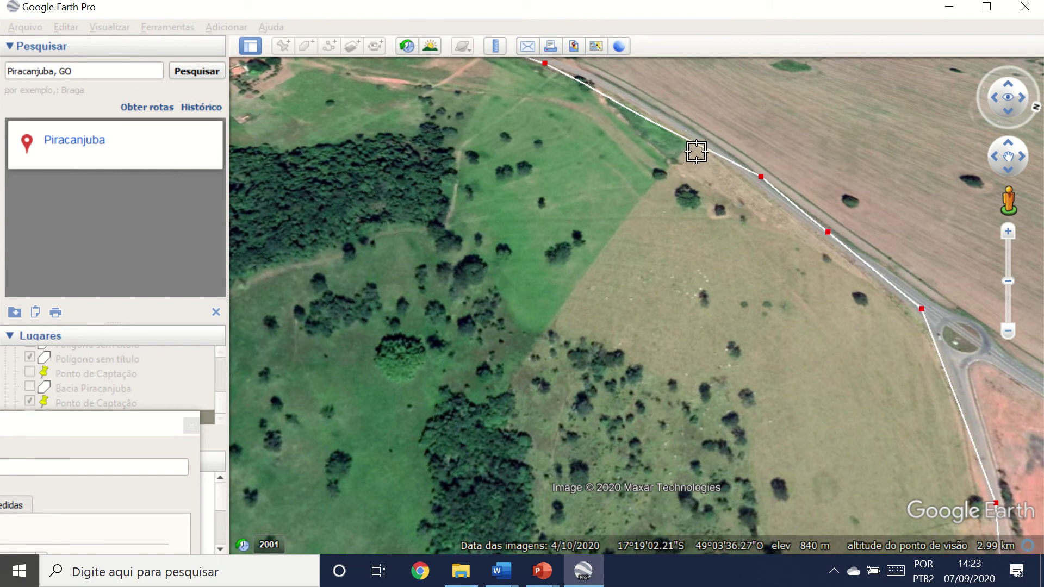
scroll(709, 141, up, 2)
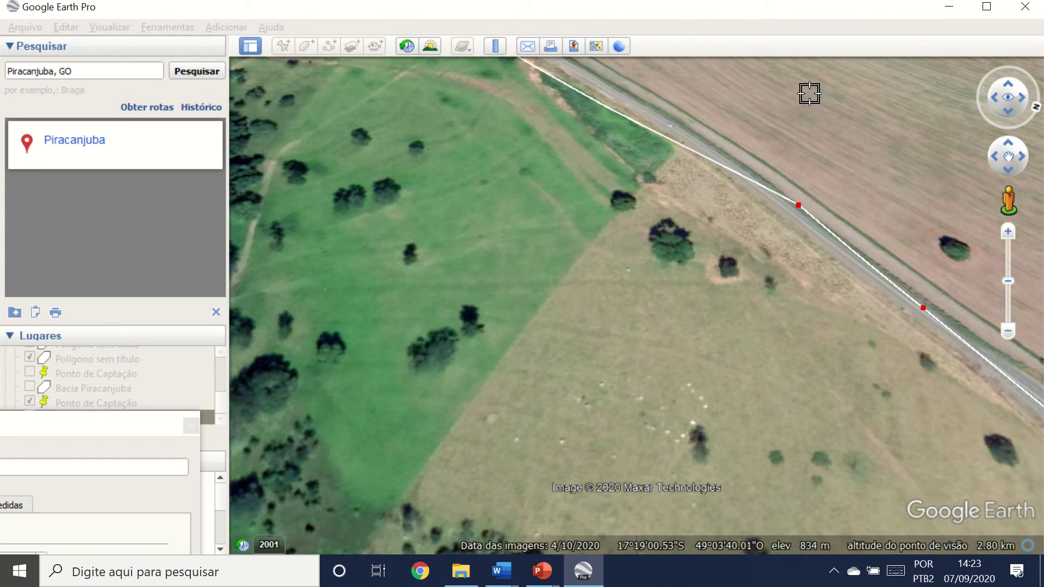
scroll(803, 186, down, 4)
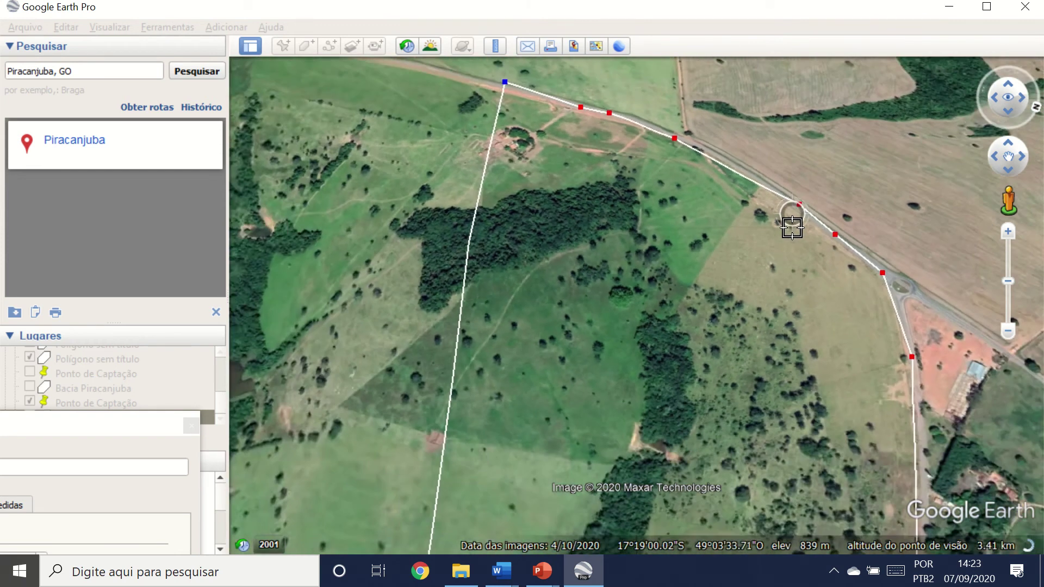
Step: Extend the Bacia boundary farther along the highway to the ploughed field where the dirt road branches off
scroll(837, 293, down, 2)
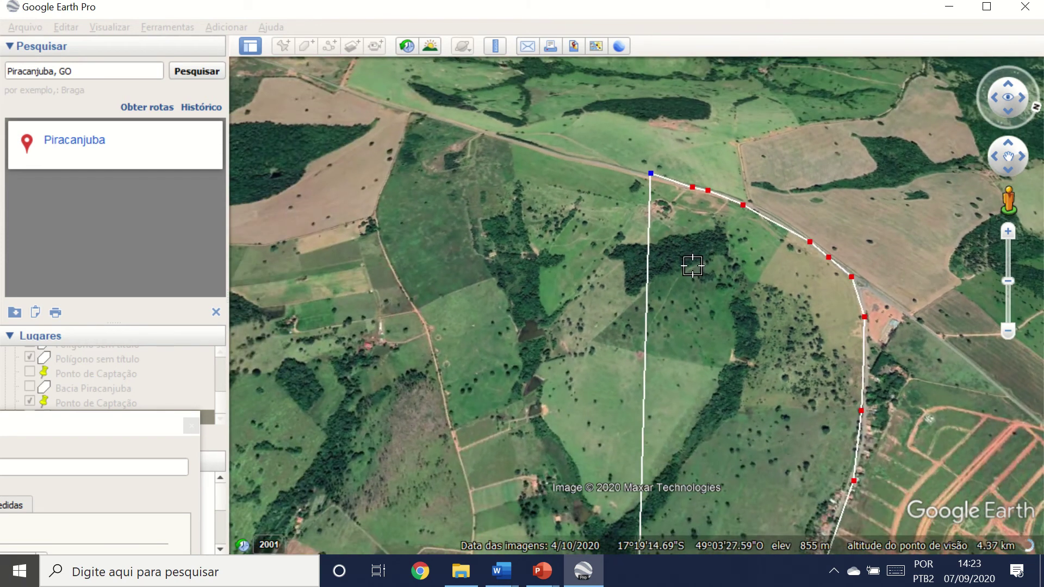
scroll(693, 266, up, 1)
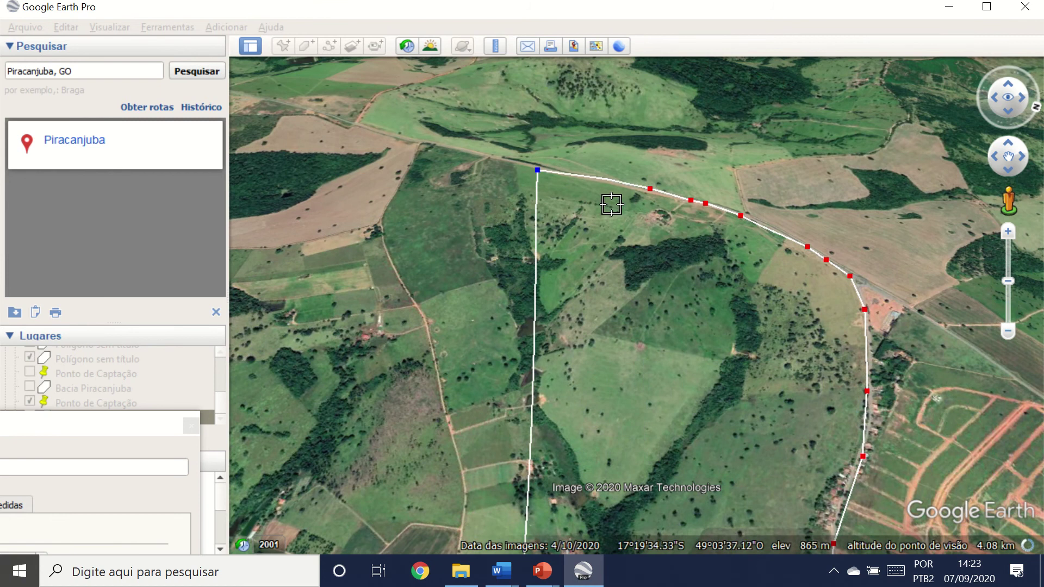
scroll(536, 169, down, 2)
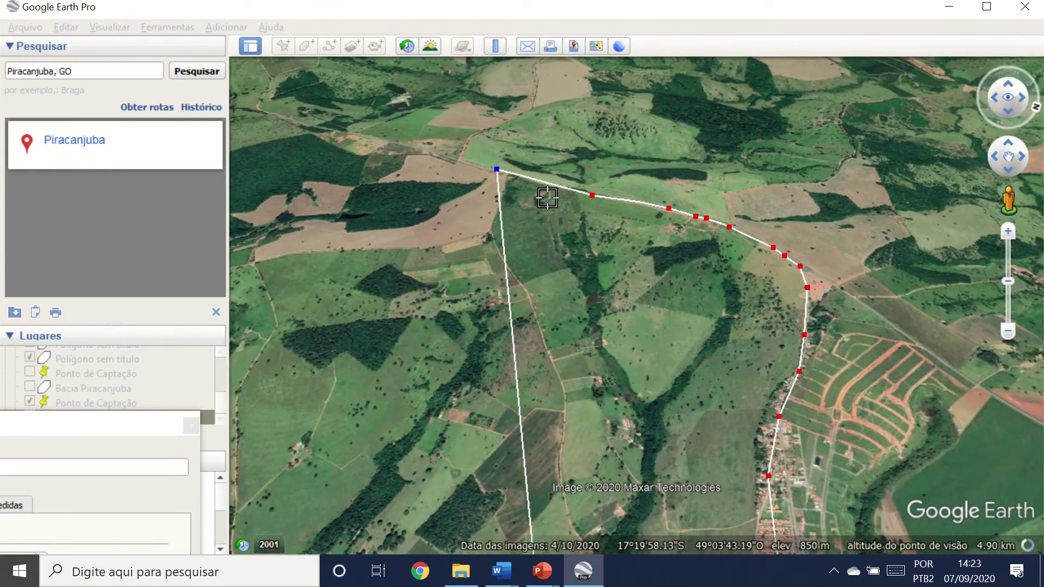
scroll(625, 222, up, 1)
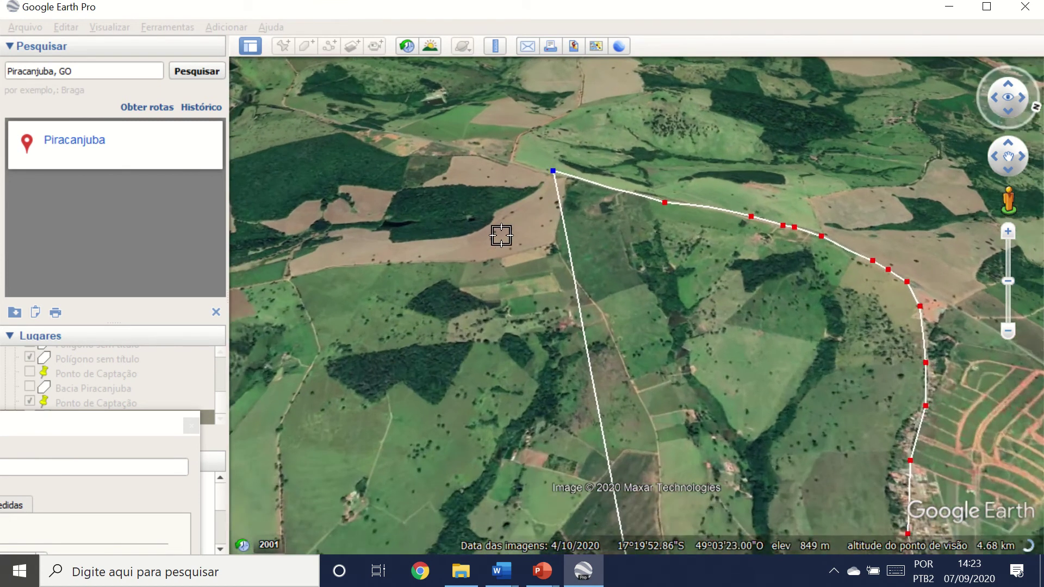
Step: Examine the watercourses, reservoir and relief beyond the last boundary vertex, both from afar and at a low angle
scroll(468, 242, down, 3)
scroll(443, 224, down, 2)
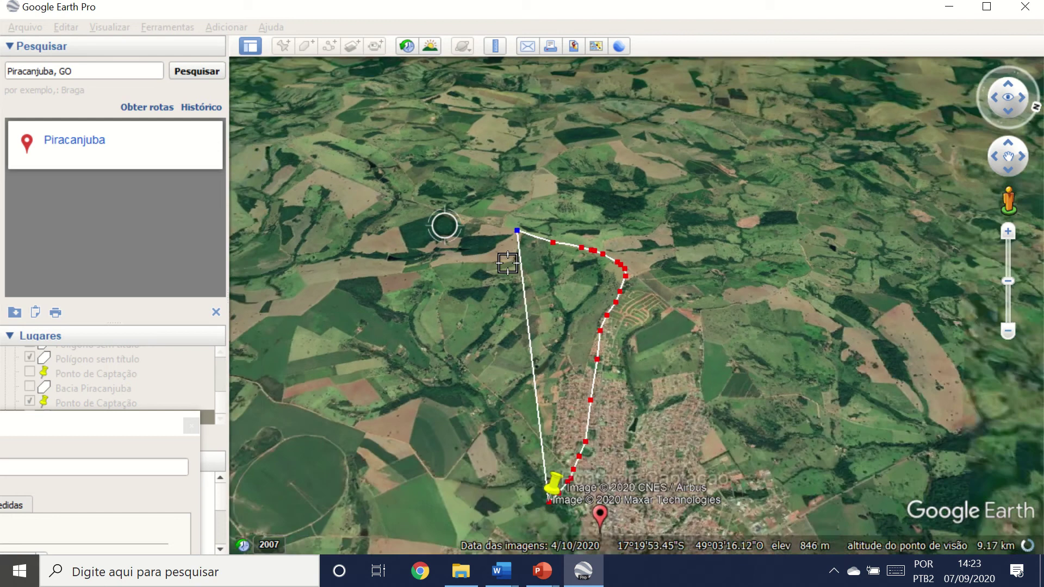
scroll(440, 255, up, 3)
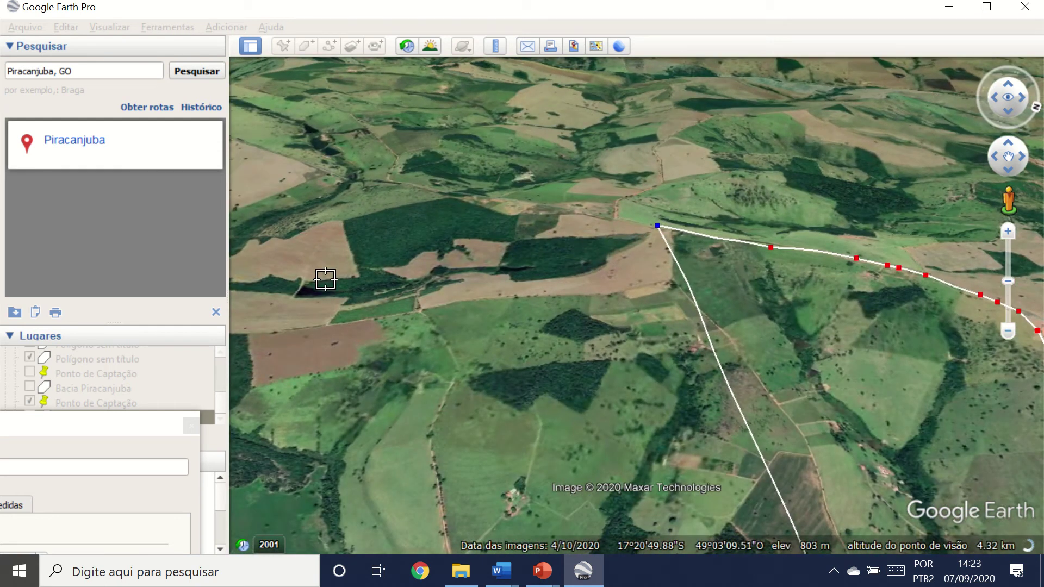
scroll(447, 287, down, 2)
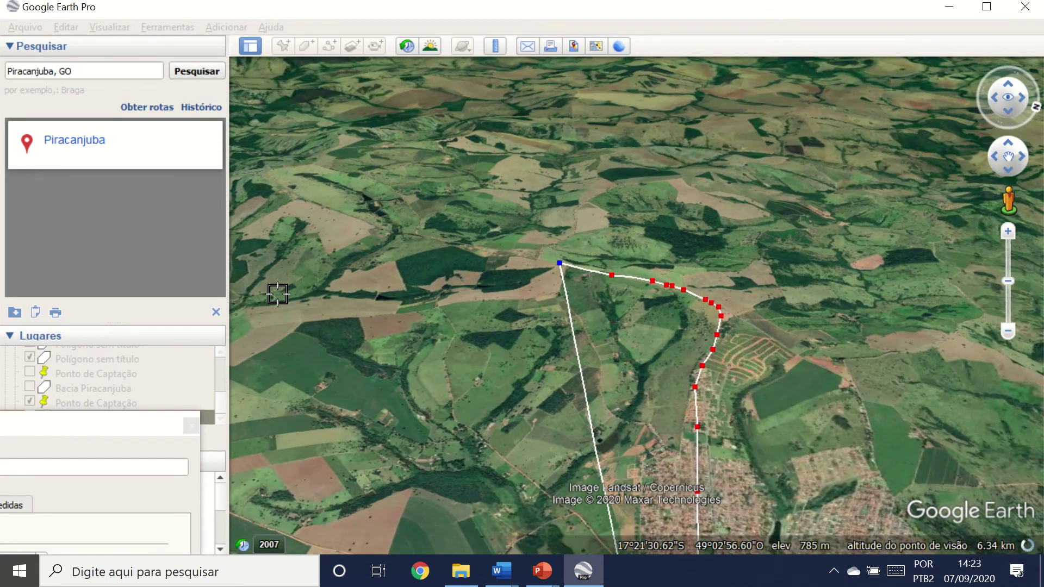
scroll(531, 283, up, 3)
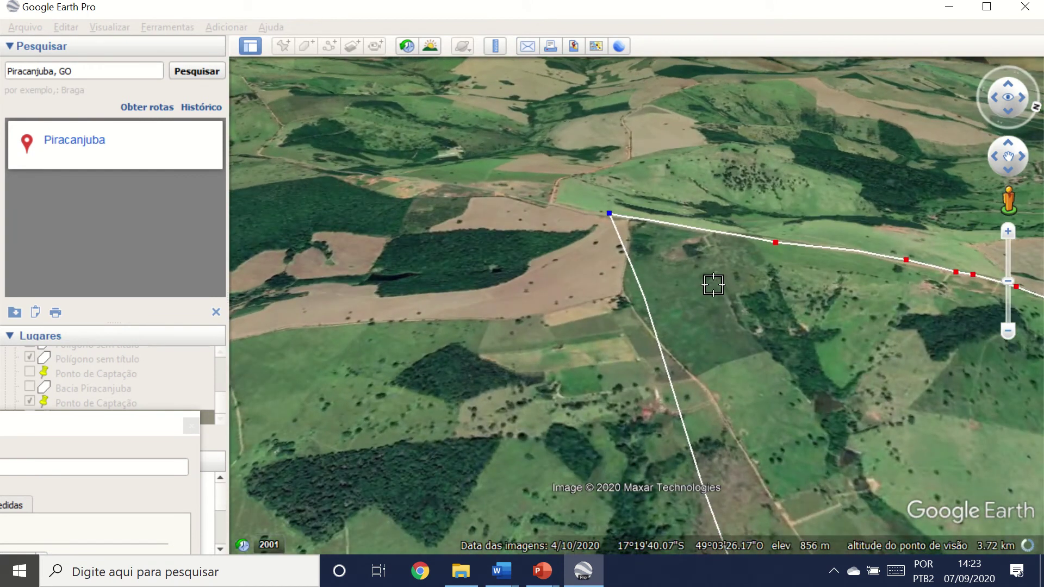
scroll(683, 284, up, 1)
scroll(621, 278, up, 2)
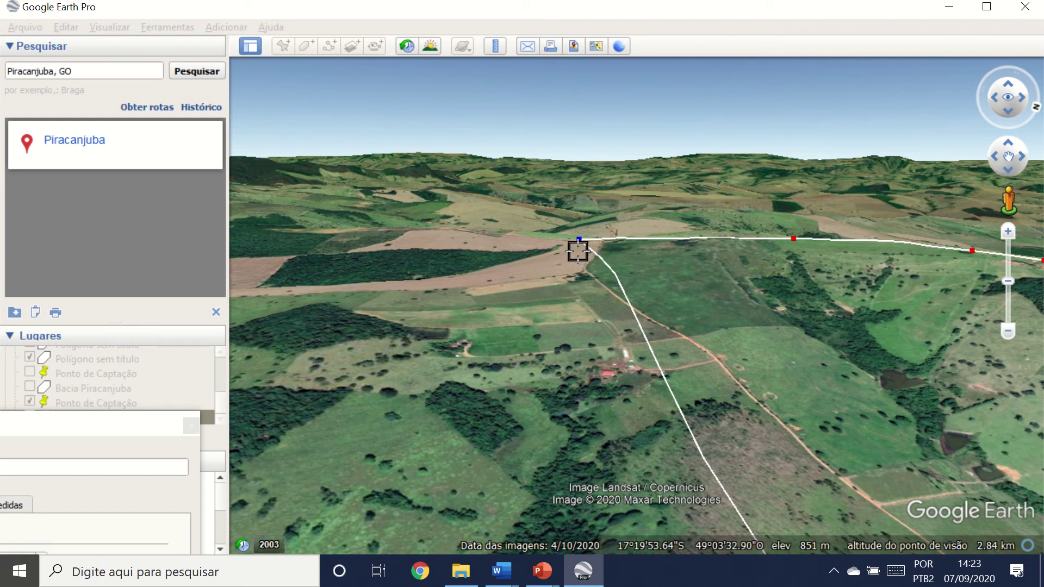
Step: Reposition the last Bacia vertices at the dirt road's highway end and turn the boundary down along that road
scroll(553, 252, up, 2)
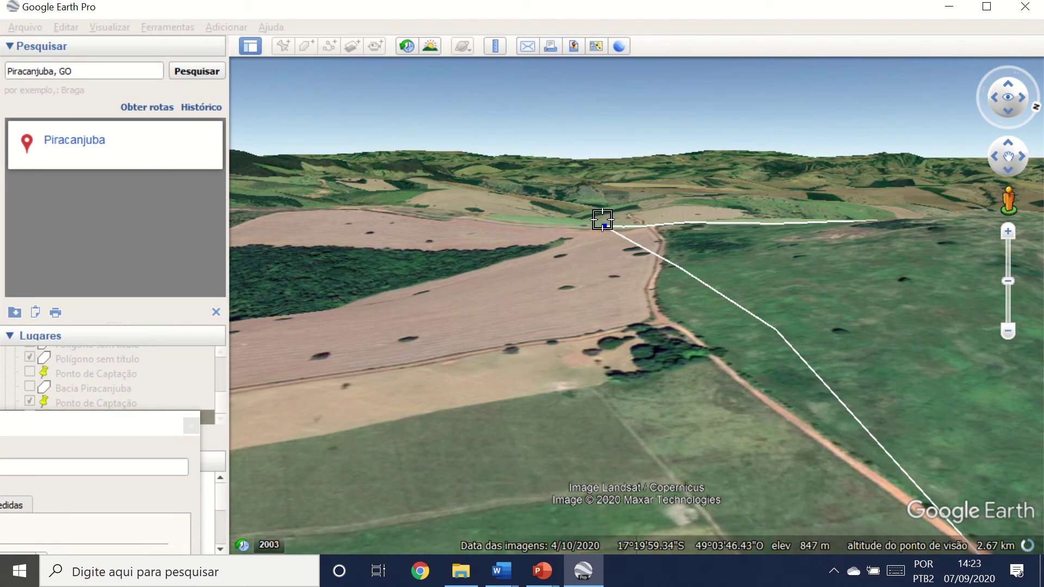
drag(605, 231, 771, 245)
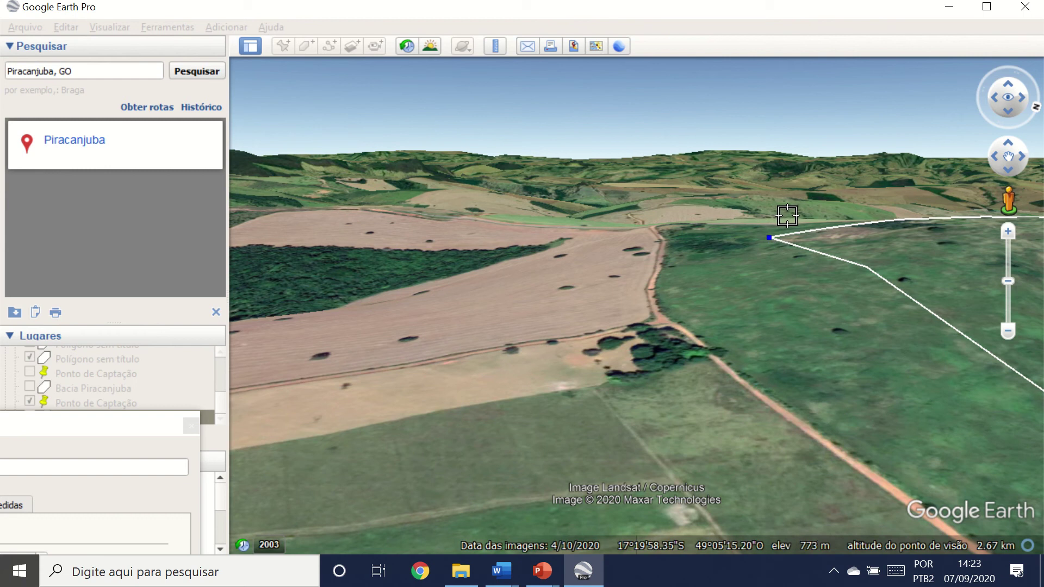
click(721, 222)
drag(769, 240, 665, 226)
click(658, 265)
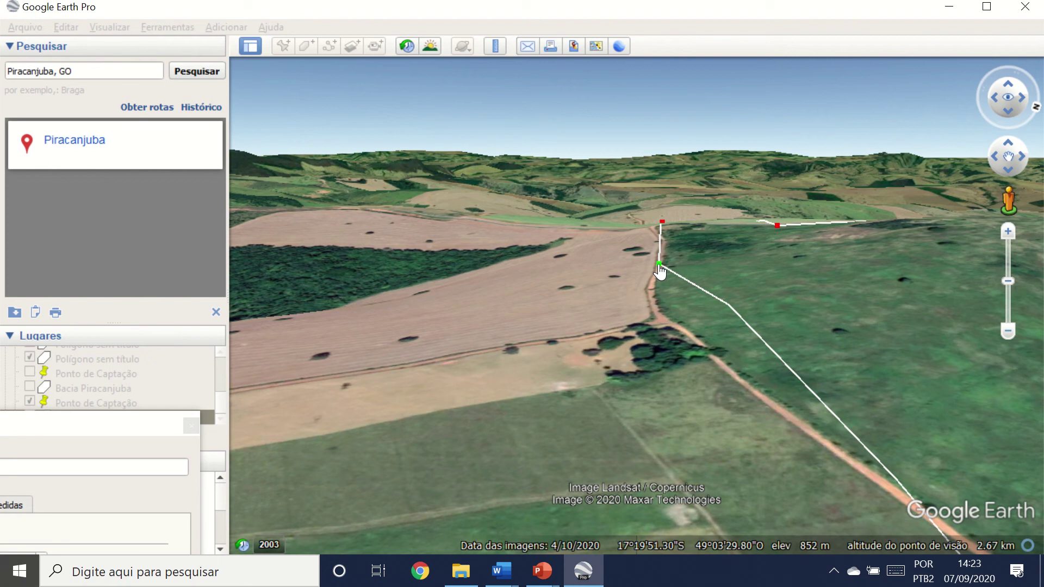
Step: Move the stray Bacia vertices onto the dirt road's highway end and extend the boundary down to the ploughed field's lower corner
middle_drag(665, 291, 672, 345)
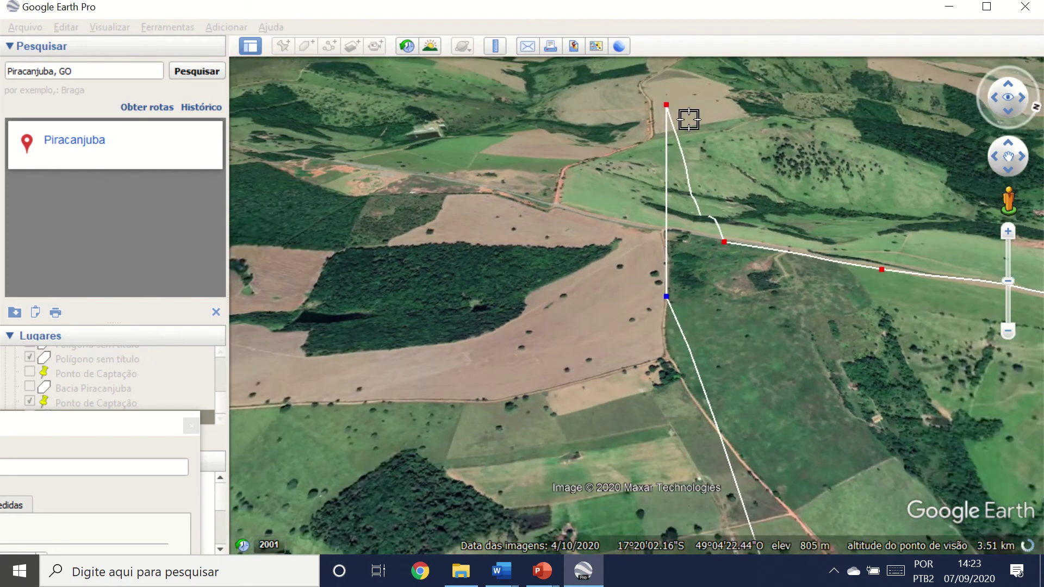
drag(667, 110, 671, 234)
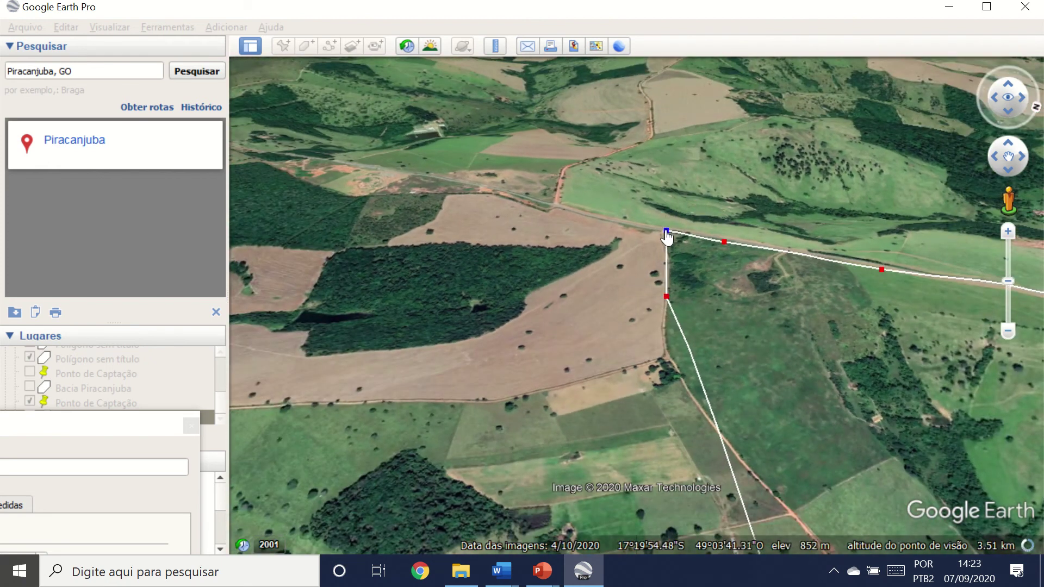
drag(666, 298, 666, 280)
click(664, 356)
scroll(792, 303, down, 3)
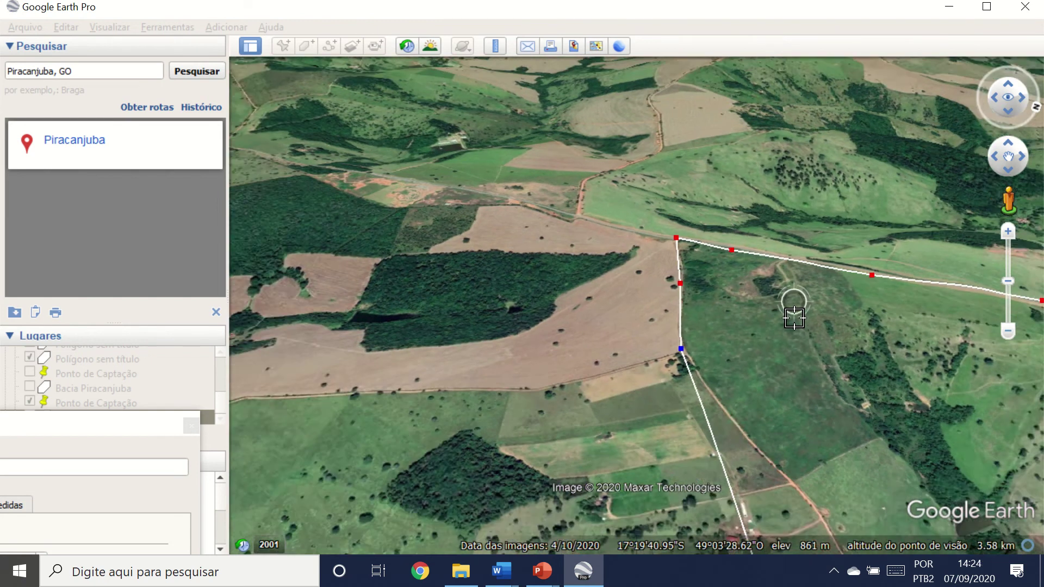
Step: Turn the Bacia boundary along the ploughed strip's lower edge and extend it past the brown field to the dark wood
middle_drag(768, 361, 800, 346)
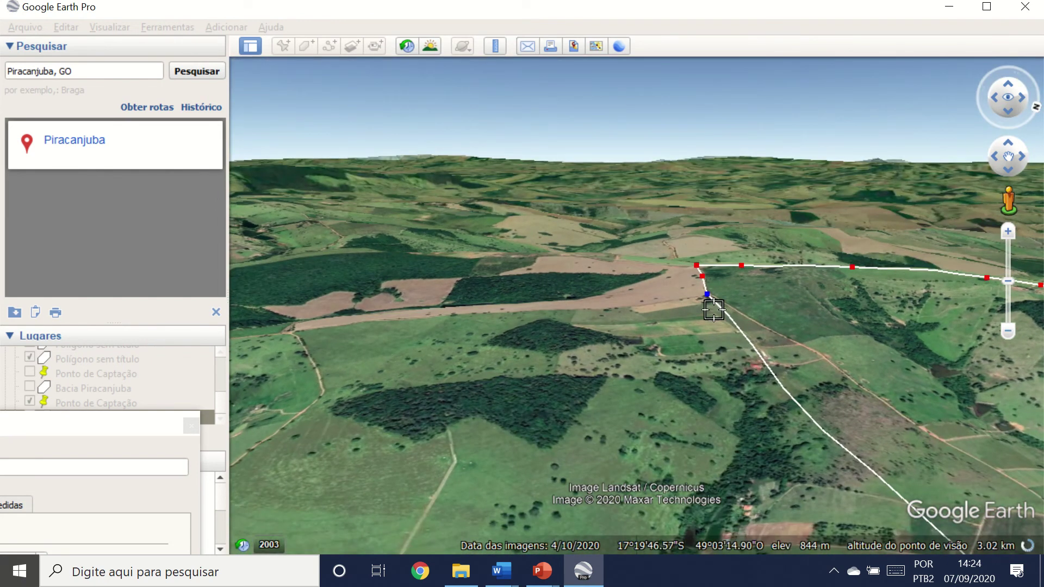
click(683, 294)
scroll(820, 305, down, 2)
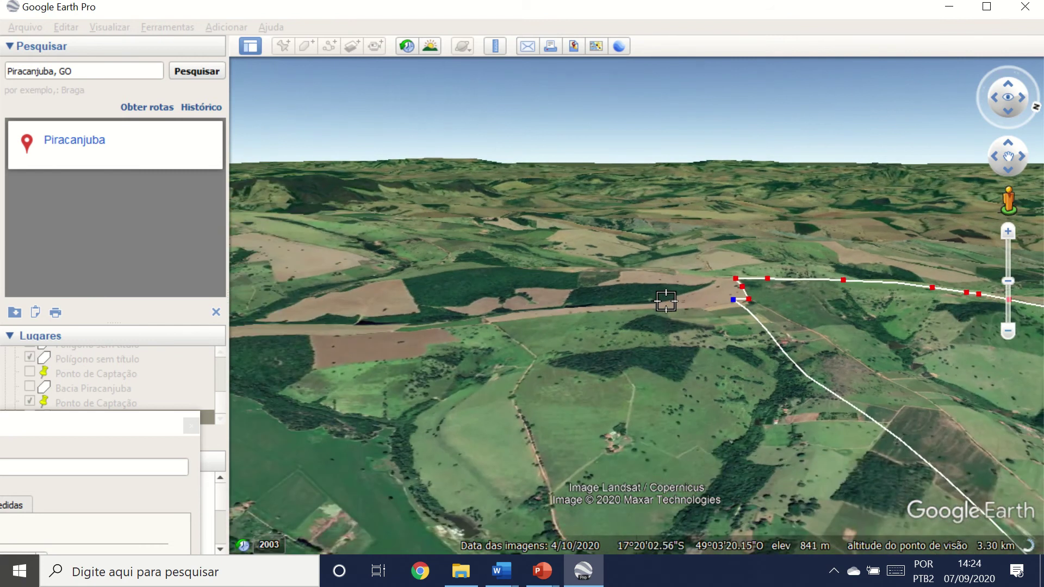
scroll(671, 312, down, 2)
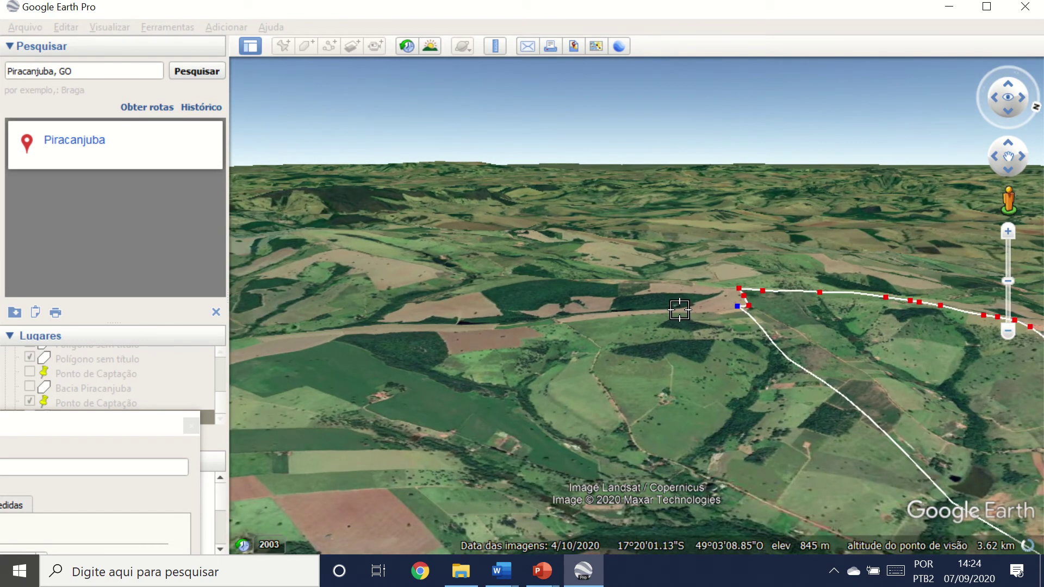
click(679, 310)
click(635, 314)
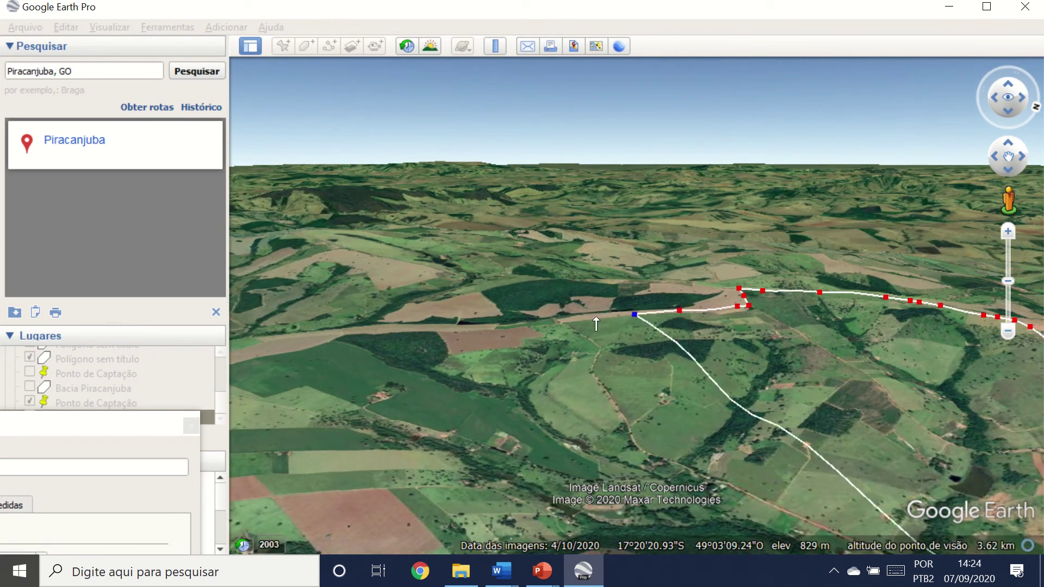
click(596, 318)
click(517, 330)
scroll(484, 321, down, 3)
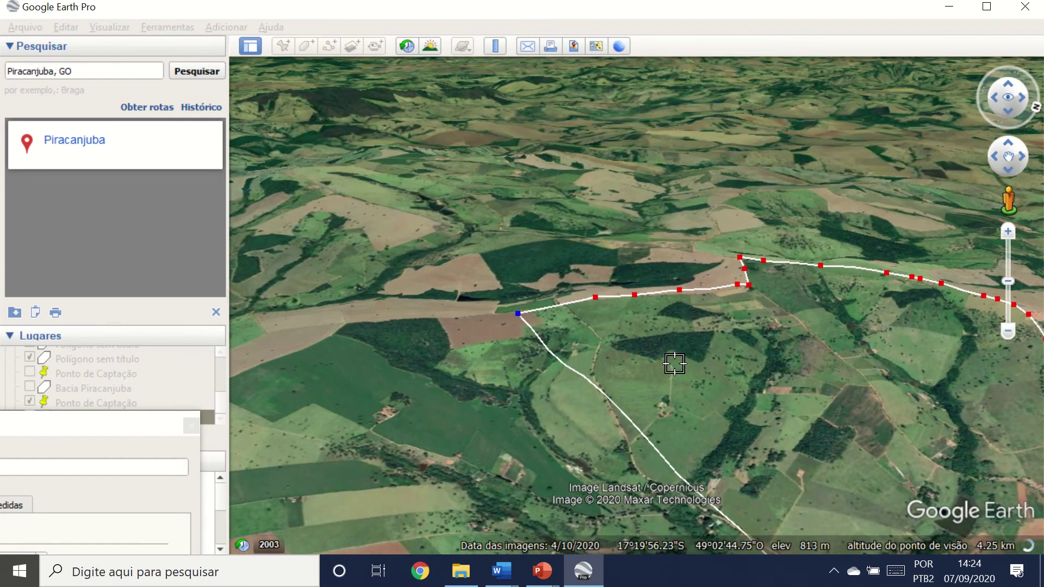
click(399, 316)
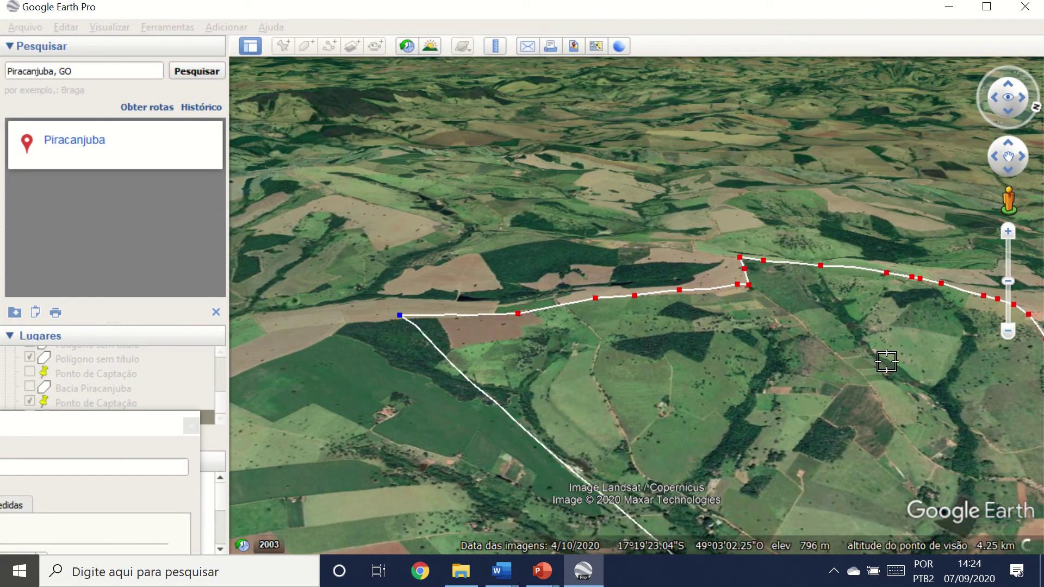
Step: Extend the boundary past the wood and along the edge between the ploughed field and the green crop field
scroll(886, 362, down, 3)
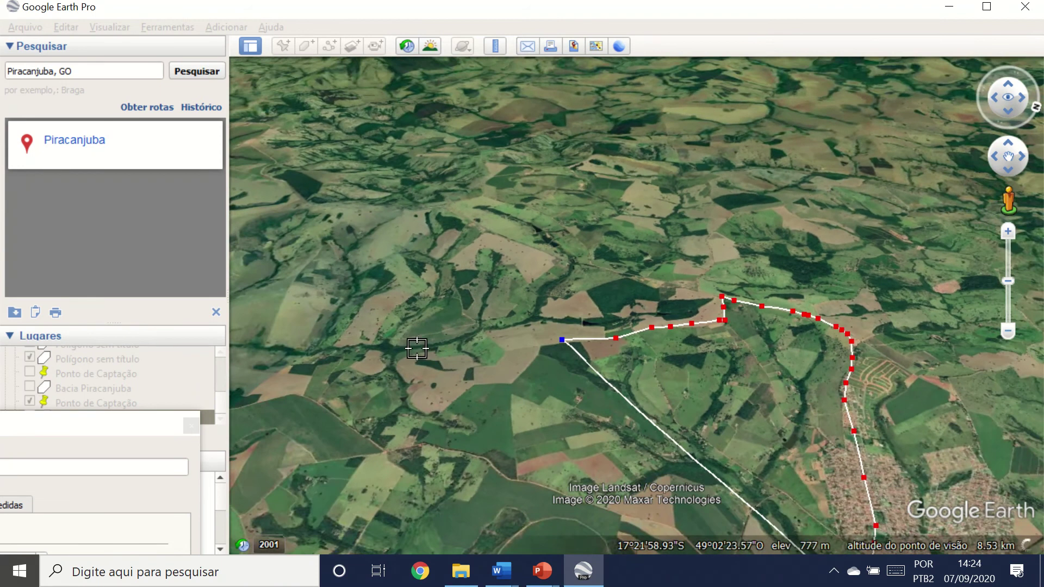
scroll(497, 357, up, 3)
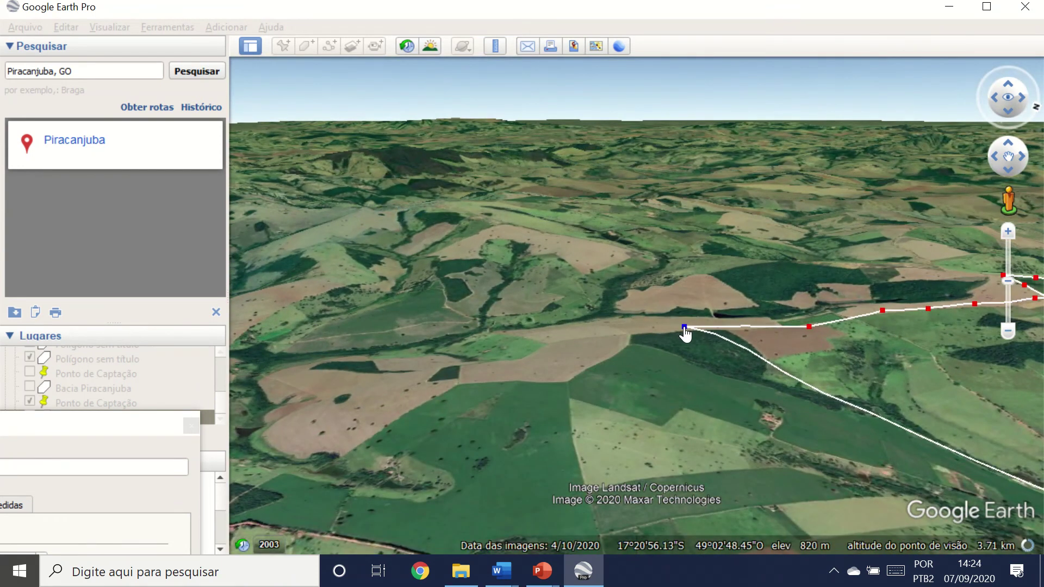
drag(684, 329, 624, 336)
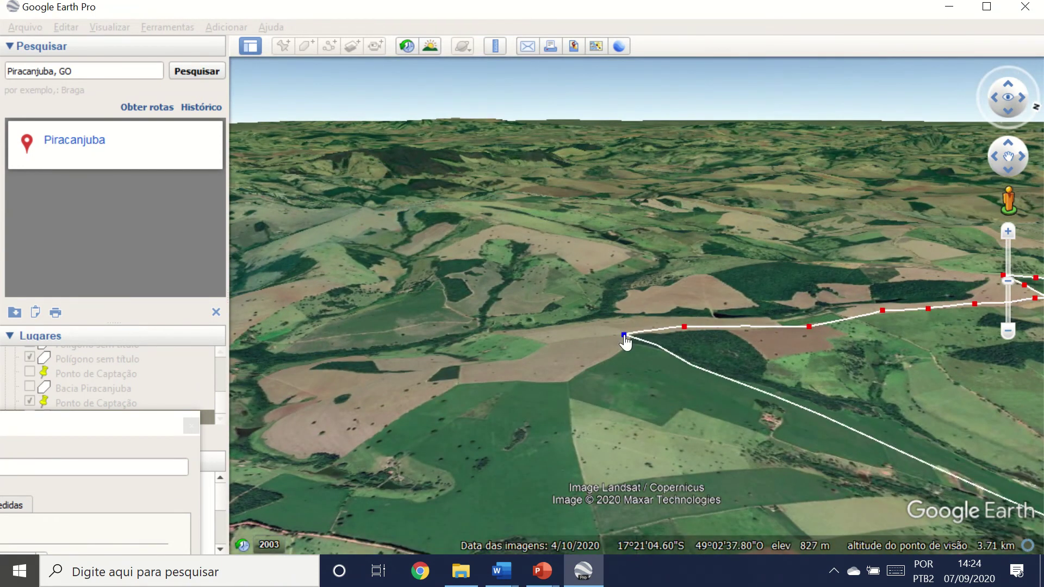
click(566, 372)
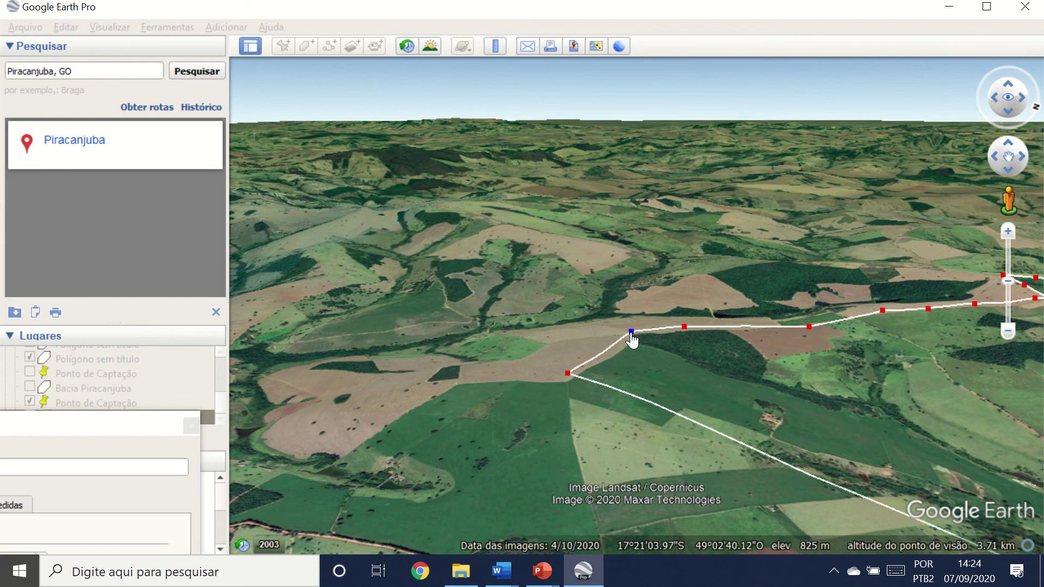
Step: Reposition the last two Bacia vertices at the ploughed field's corner beside the wood
scroll(632, 341, up, 3)
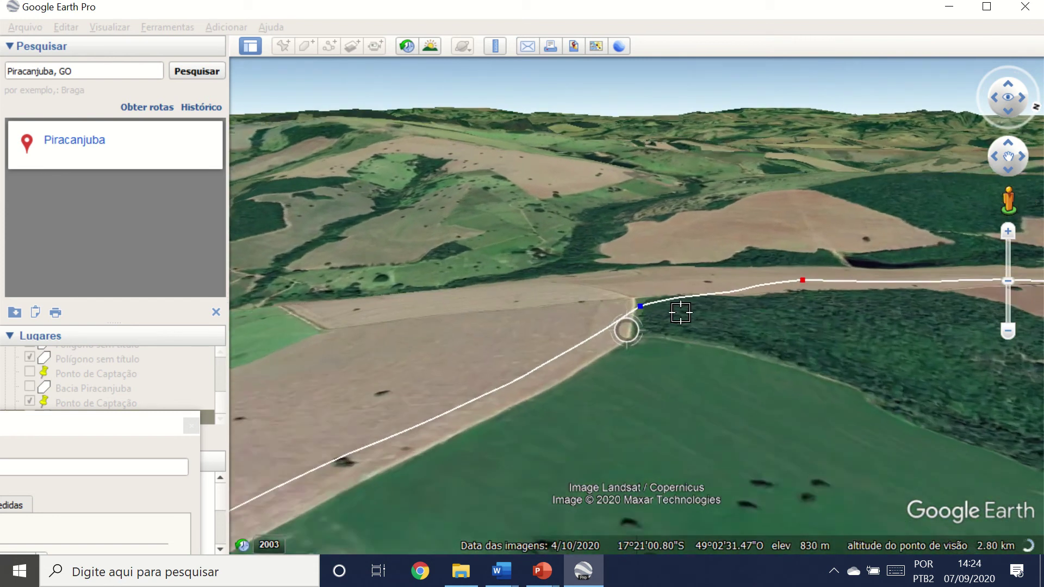
drag(641, 305, 635, 292)
scroll(625, 319, down, 2)
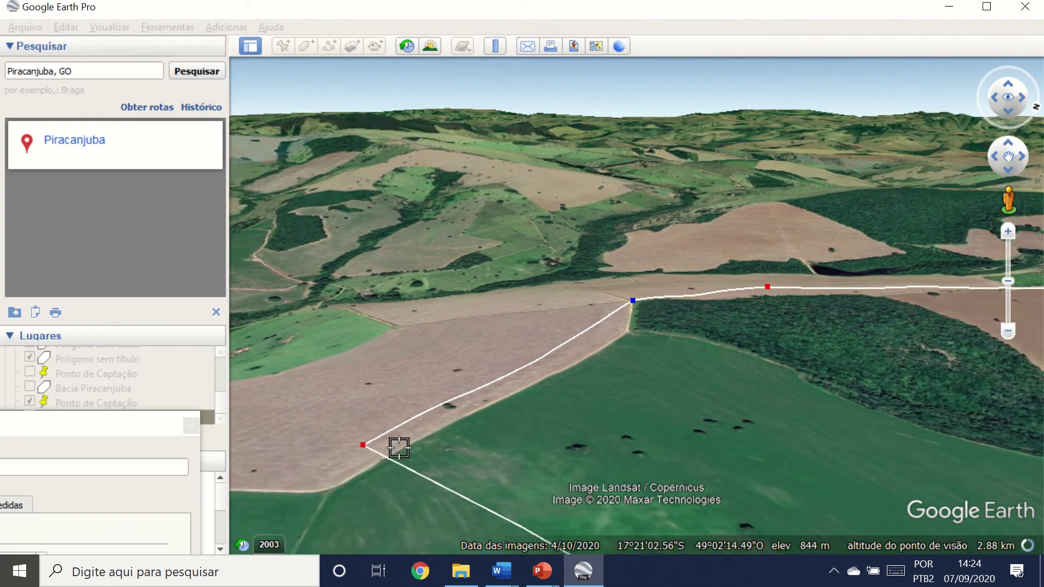
drag(361, 449, 627, 341)
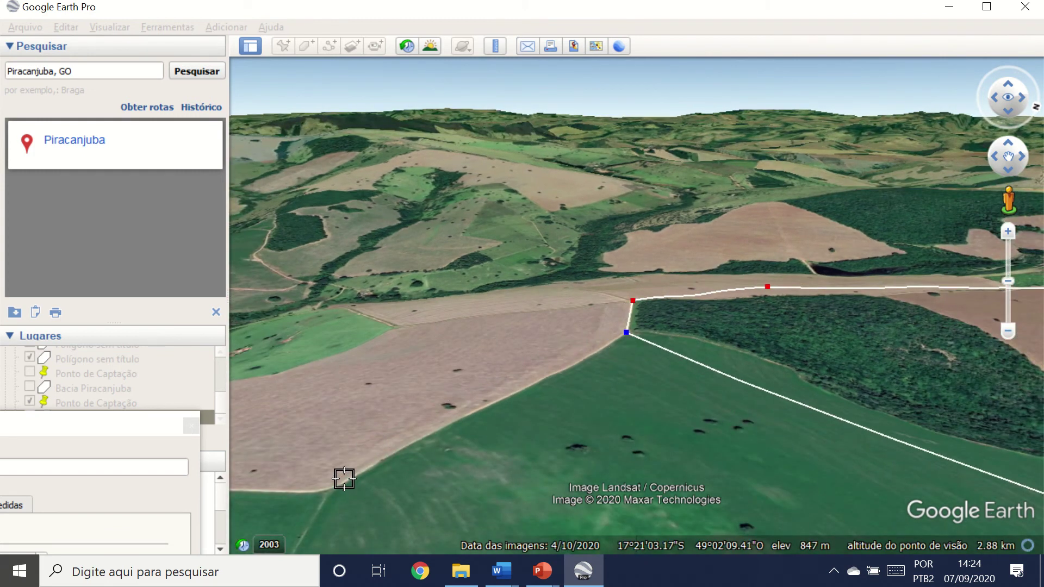
Step: Extend the boundary to the ploughed field's far corner and across the green crop fields to the dirt road
scroll(676, 303, down, 3)
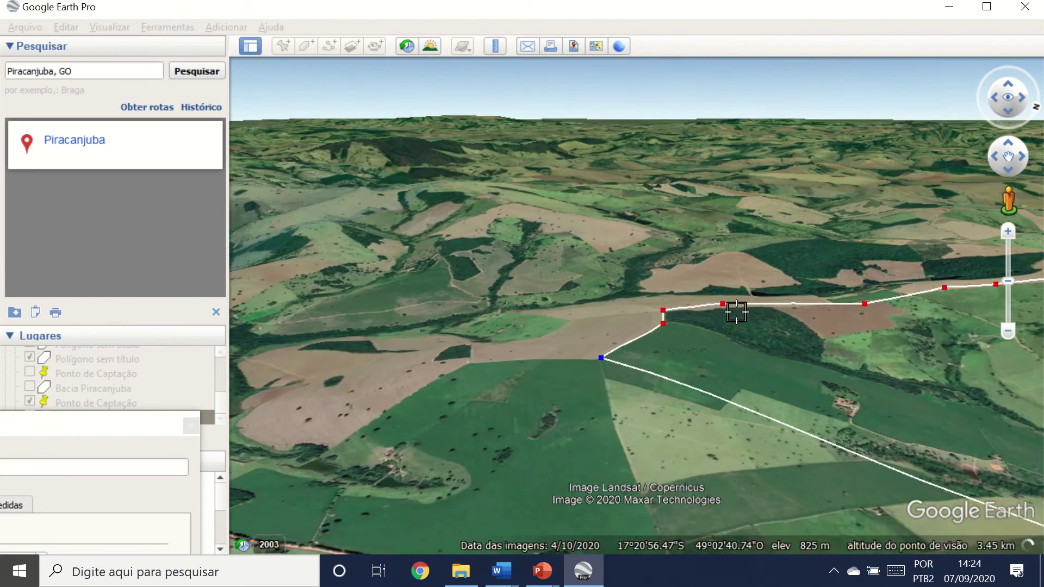
scroll(625, 315, down, 3)
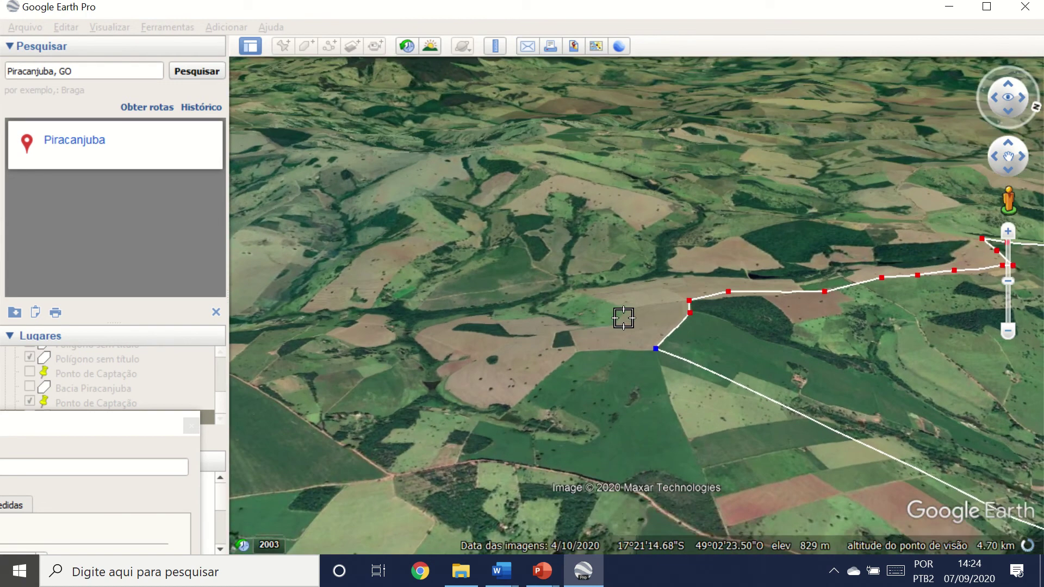
scroll(559, 306, down, 2)
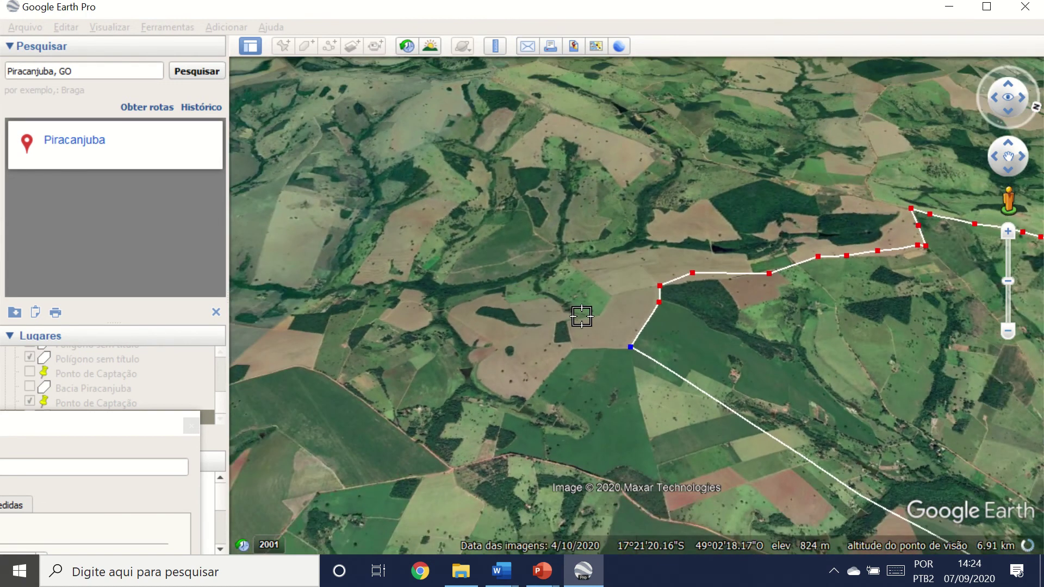
click(631, 369)
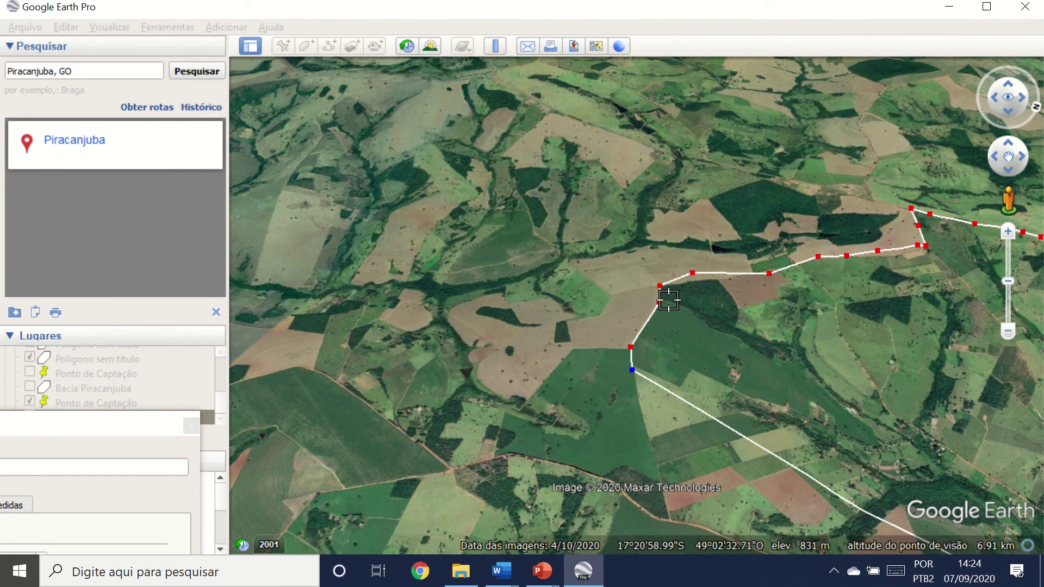
scroll(668, 301, down, 2)
click(650, 384)
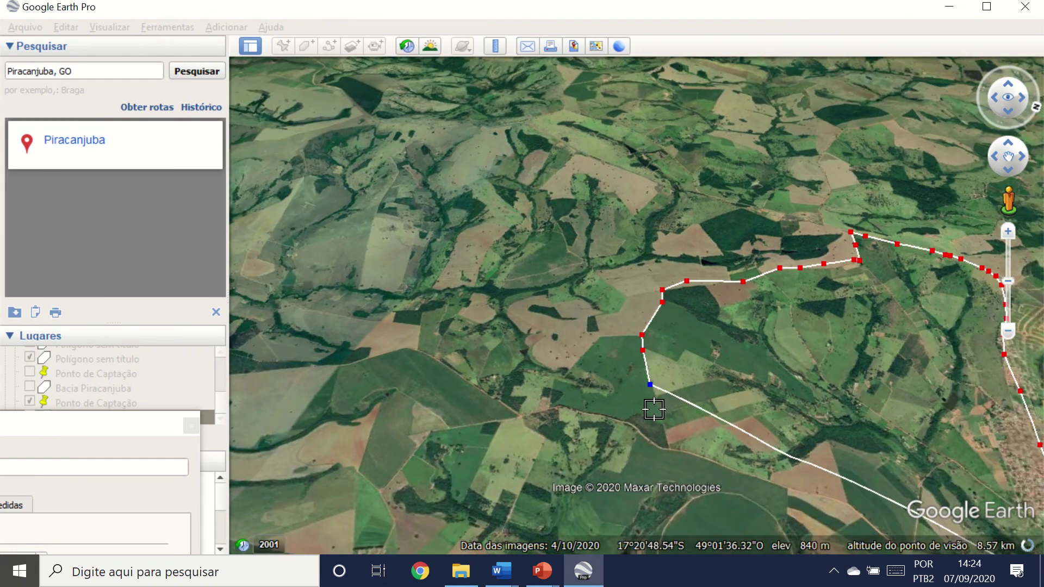
click(658, 410)
click(668, 447)
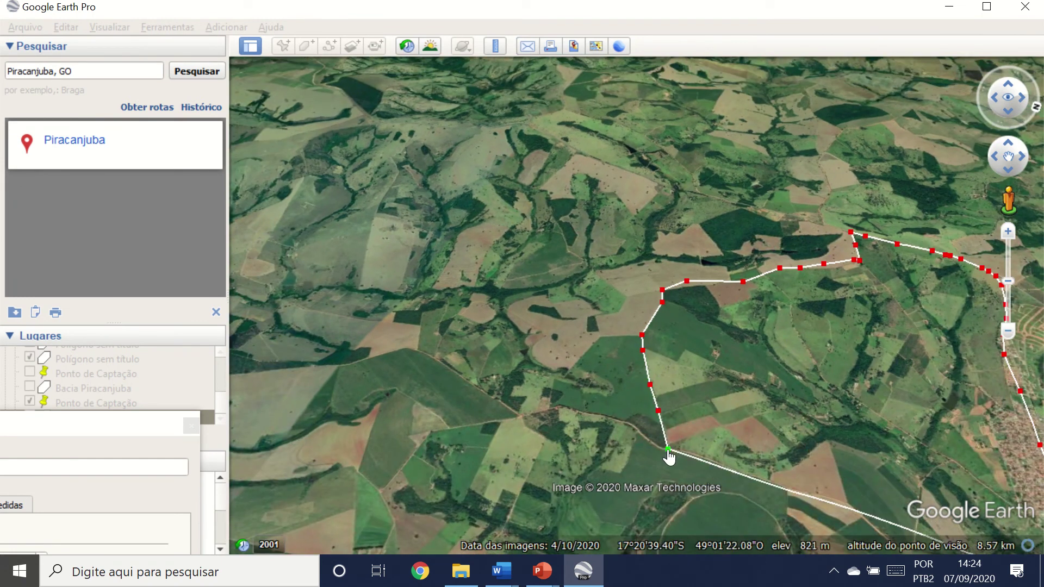
Step: Turn the boundary along the dirt road and add a vertex beside the green field near the circular crop field
scroll(690, 330, down, 1)
scroll(697, 436, up, 2)
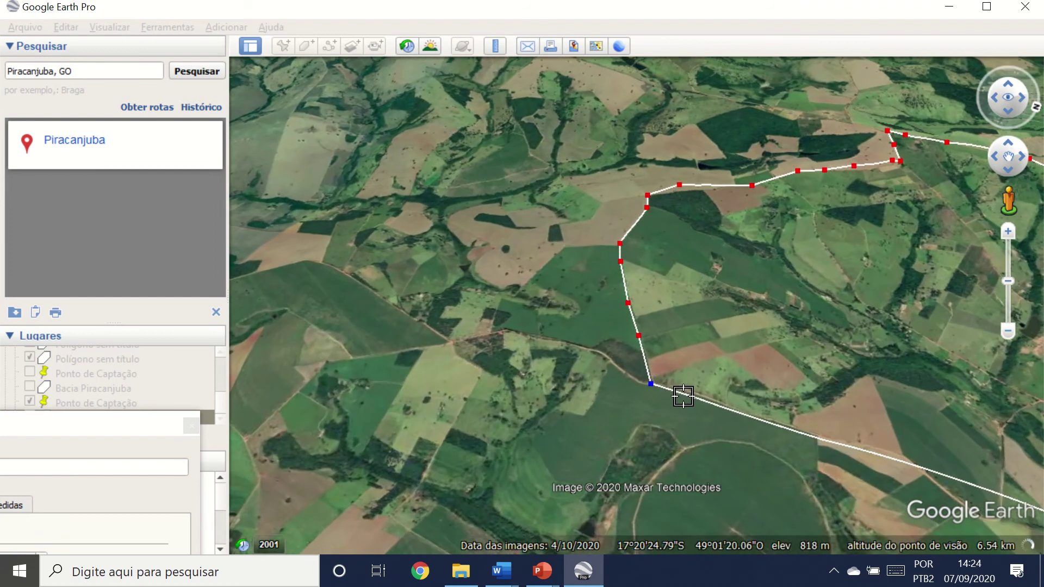
scroll(663, 393, up, 1)
scroll(579, 373, up, 1)
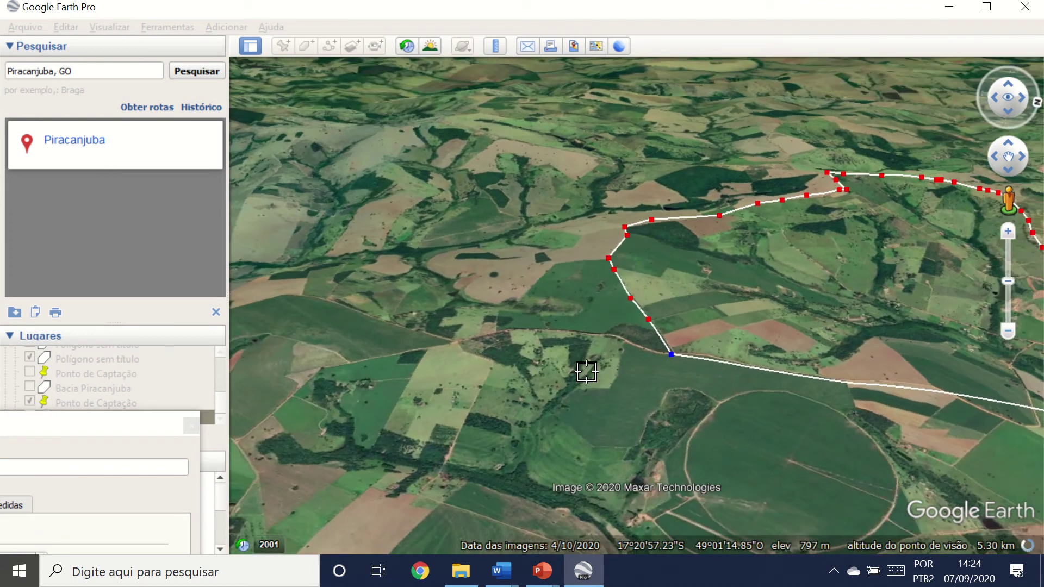
middle_drag(587, 373, 616, 391)
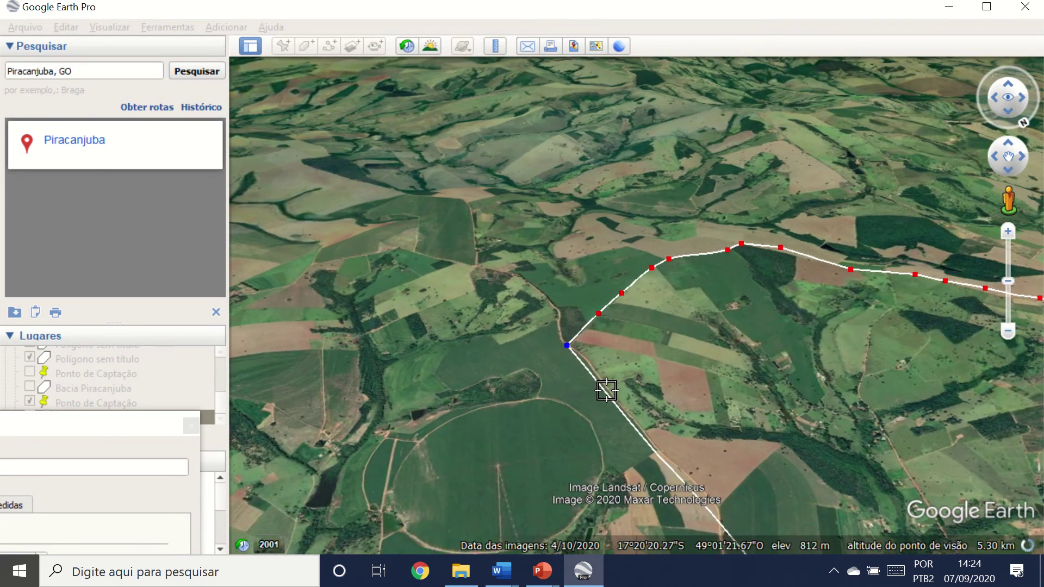
click(606, 390)
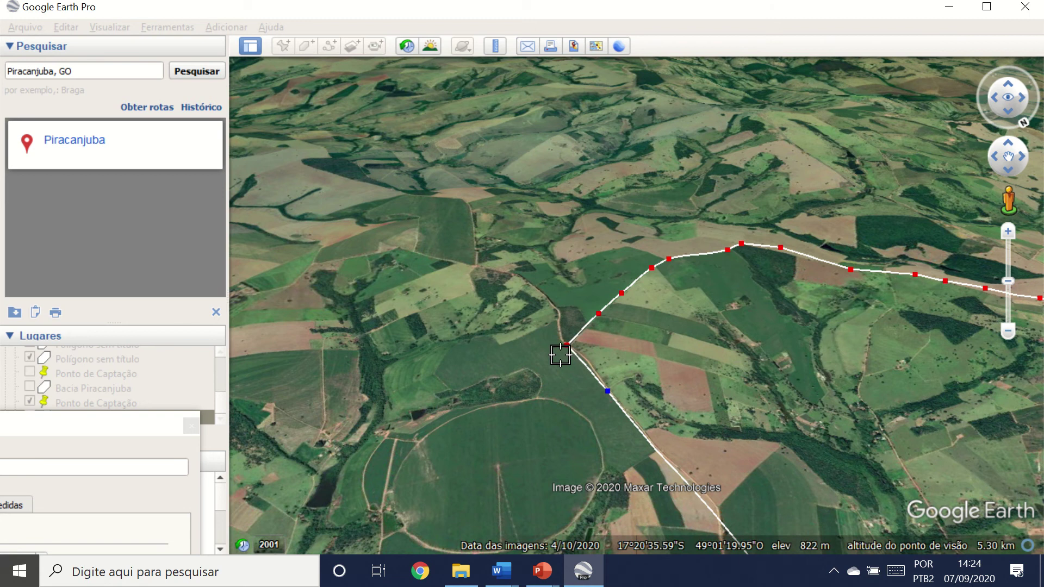
Step: Extend the Bacia boundary along the dirt road, past the striped fields, to the bend at the ploughed field's corner
scroll(595, 361, up, 2)
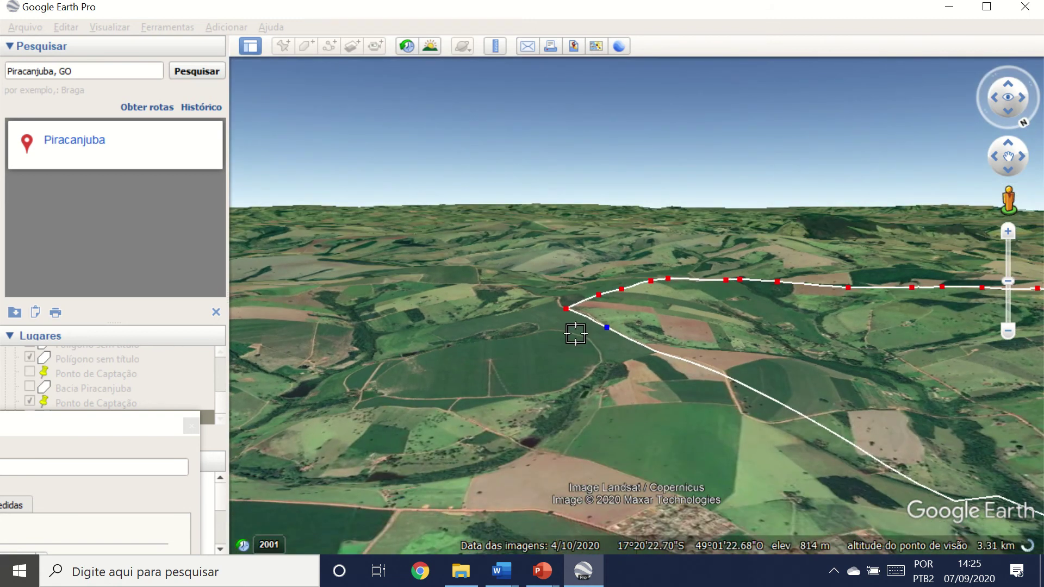
scroll(633, 345, up, 1)
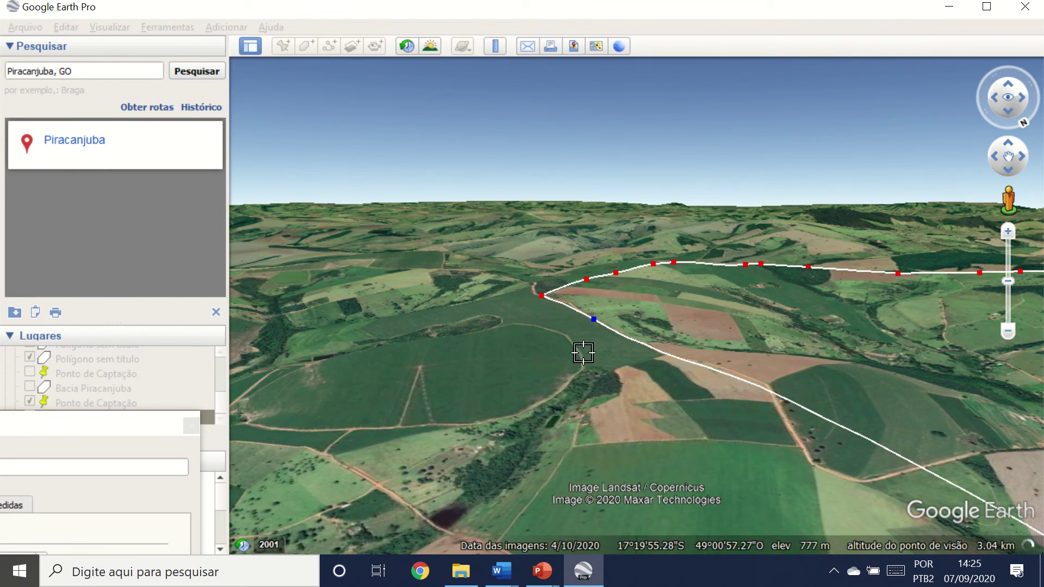
scroll(675, 336, up, 1)
scroll(677, 337, down, 2)
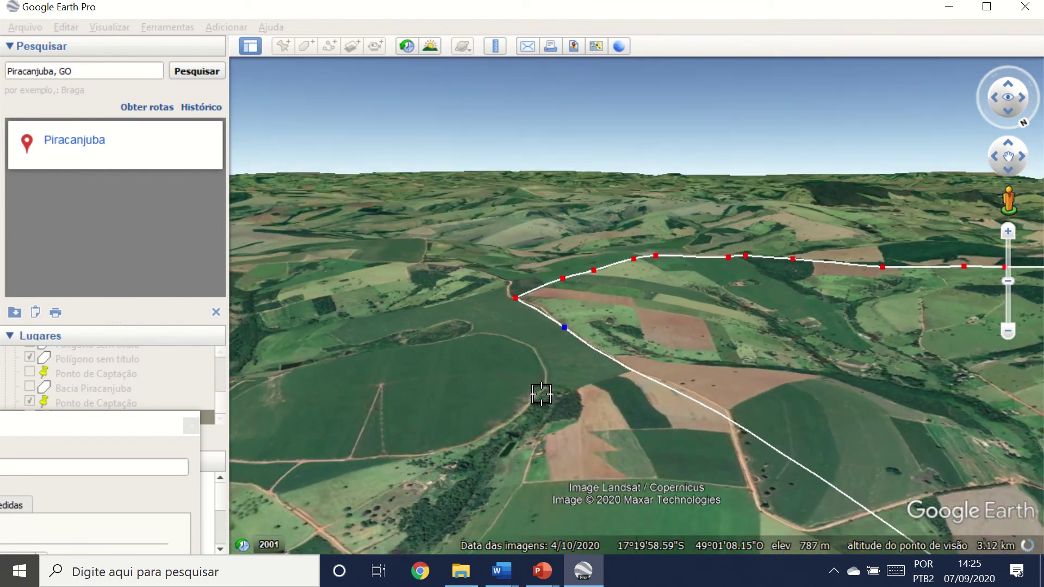
scroll(505, 317, down, 3)
scroll(543, 347, up, 3)
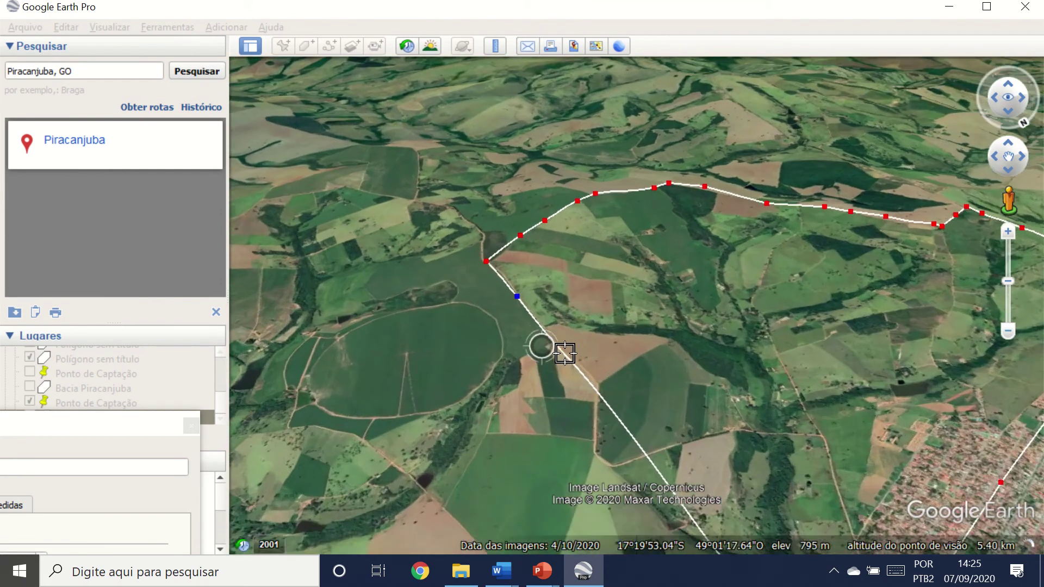
scroll(603, 343, up, 3)
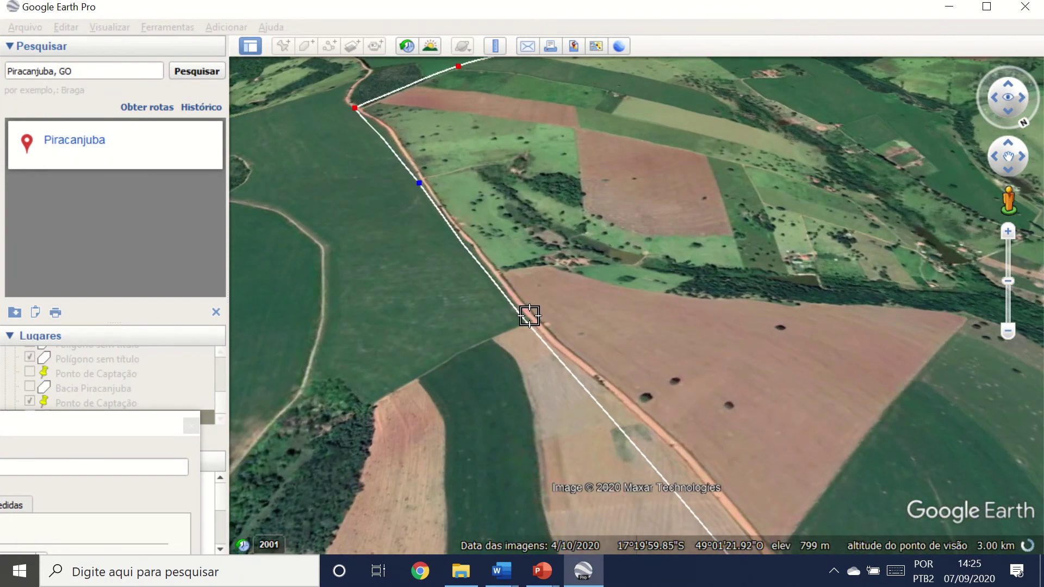
click(532, 318)
click(626, 389)
scroll(551, 251, down, 1)
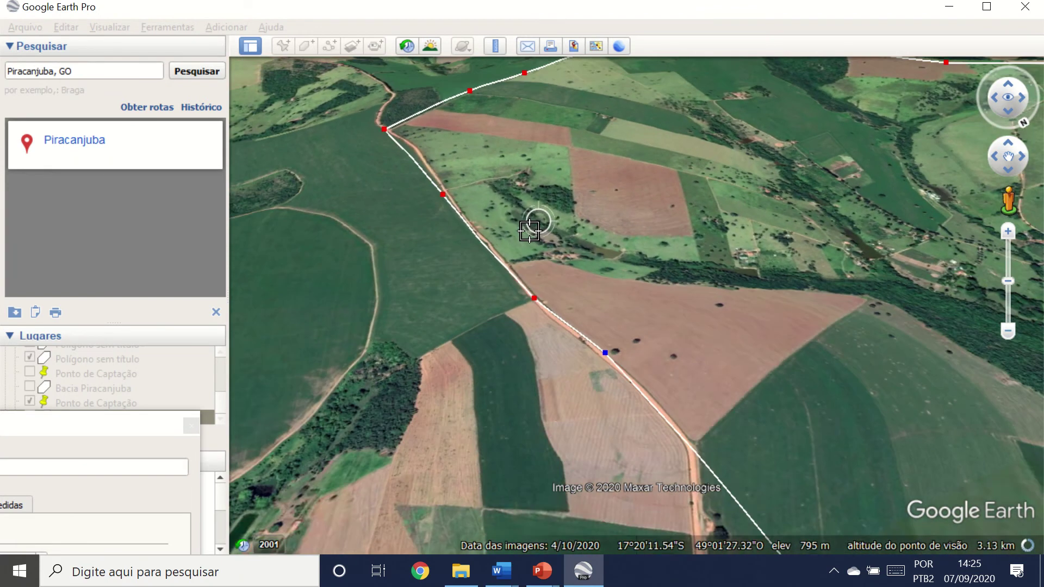
click(671, 418)
scroll(671, 256, down, 2)
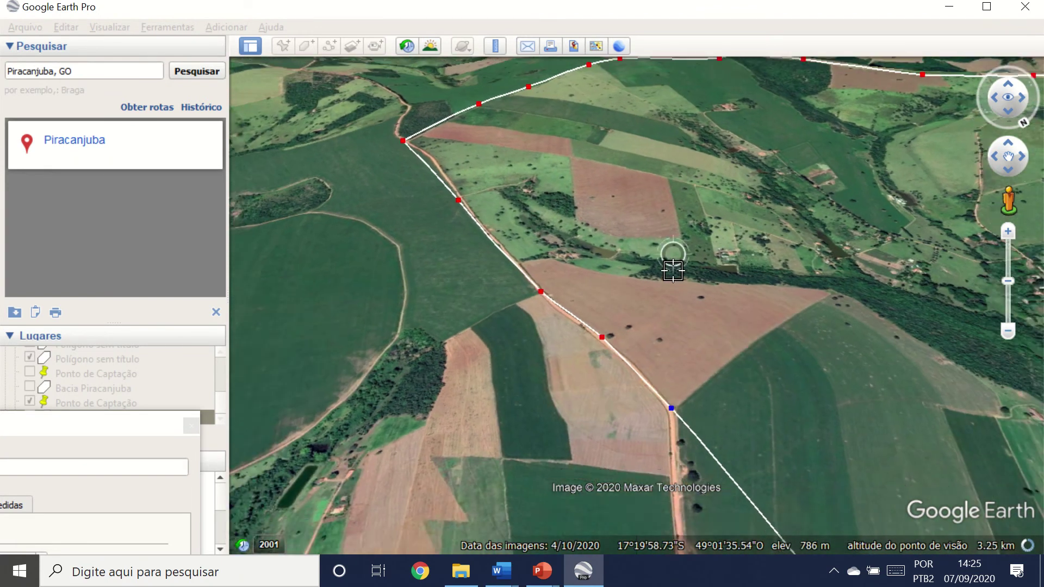
Step: Extend the Bacia boundary down the dirt road to its bend and along the edge between the dark and light green fields
shift+scroll(711, 337, up, 3)
shift+scroll(711, 336, up, 2)
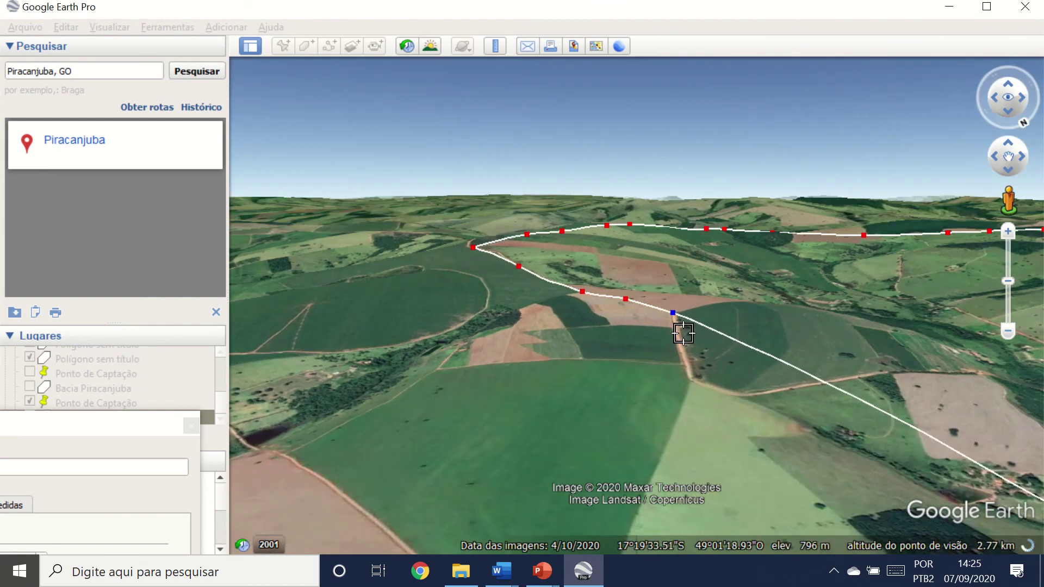
scroll(659, 332, down, 2)
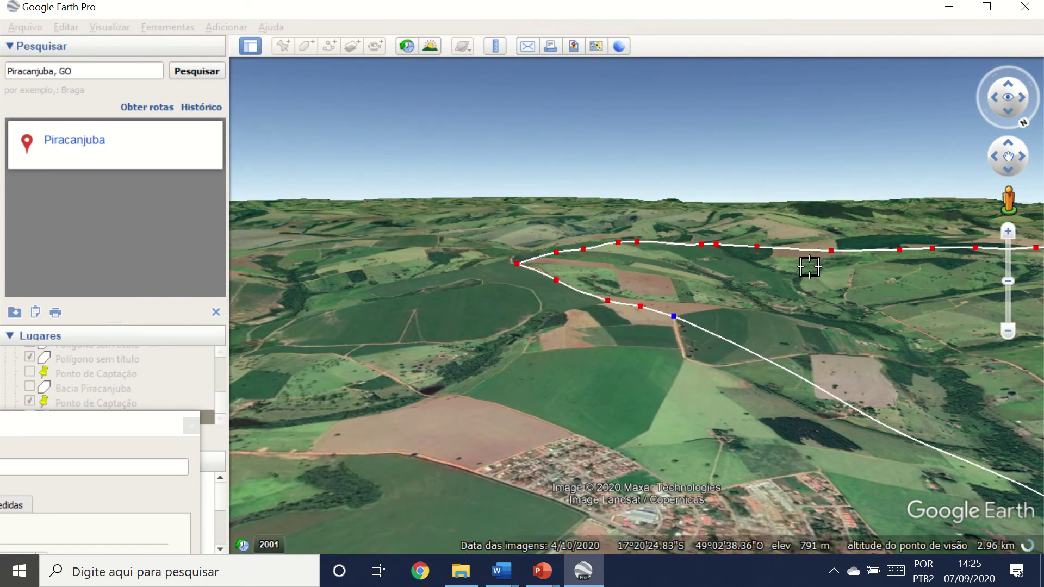
shift+scroll(727, 296, down, 3)
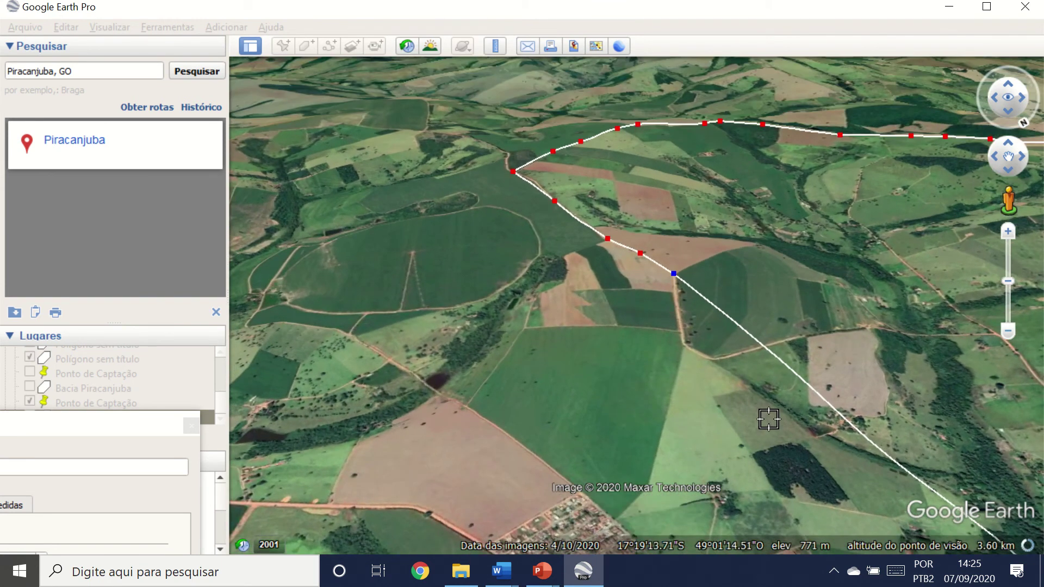
scroll(754, 382, down, 2)
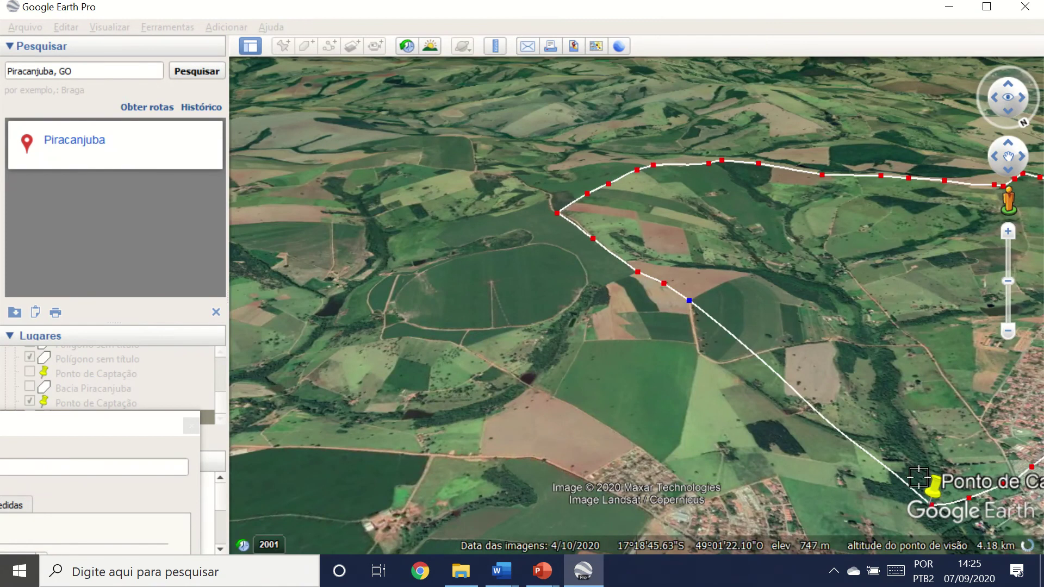
click(695, 352)
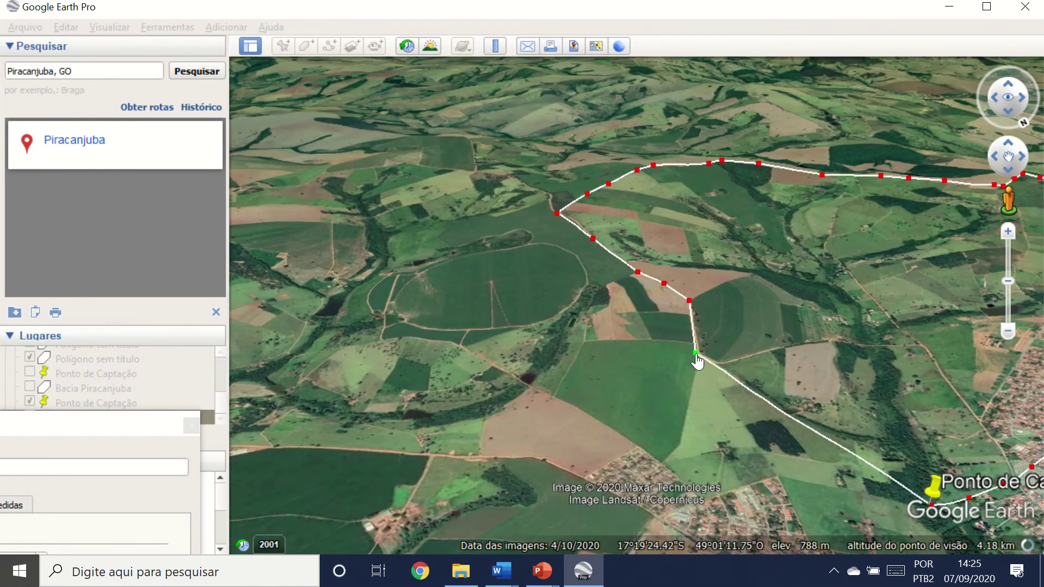
click(697, 386)
click(691, 409)
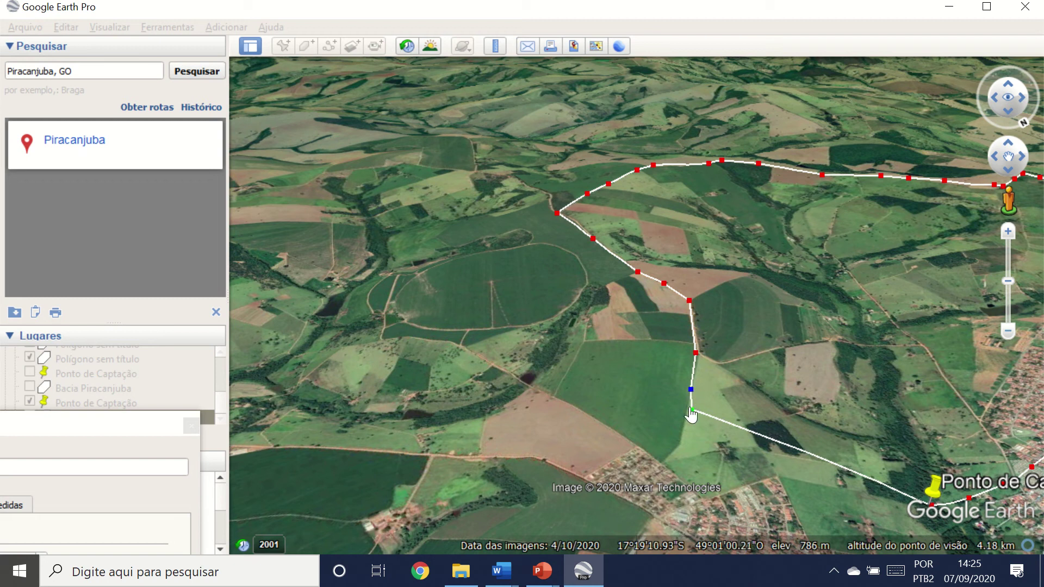
Step: Continue the boundary from the light green field past the dark wood towards the Ponto de Captação placemark
click(717, 435)
click(751, 455)
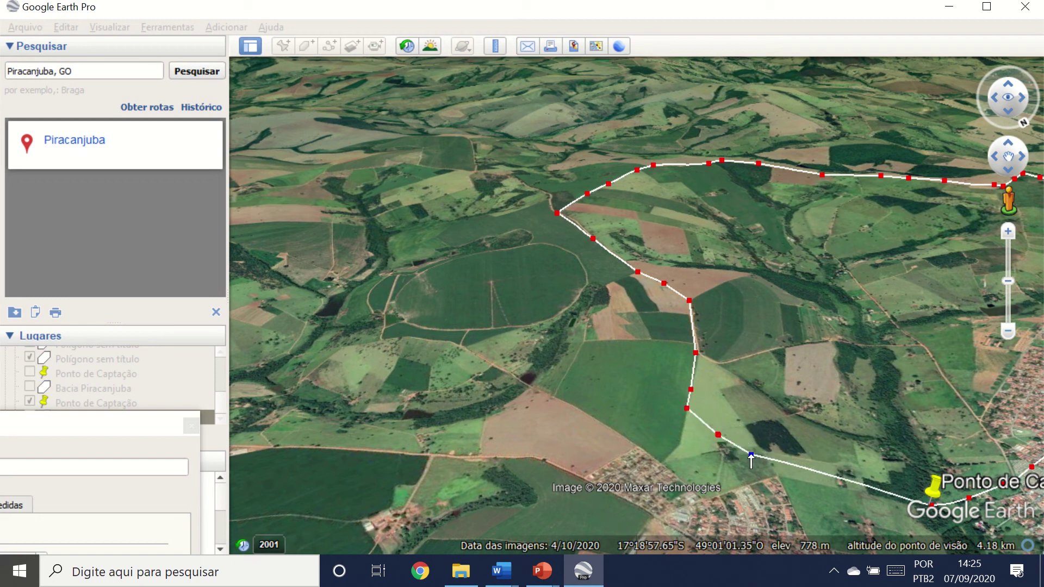
click(842, 480)
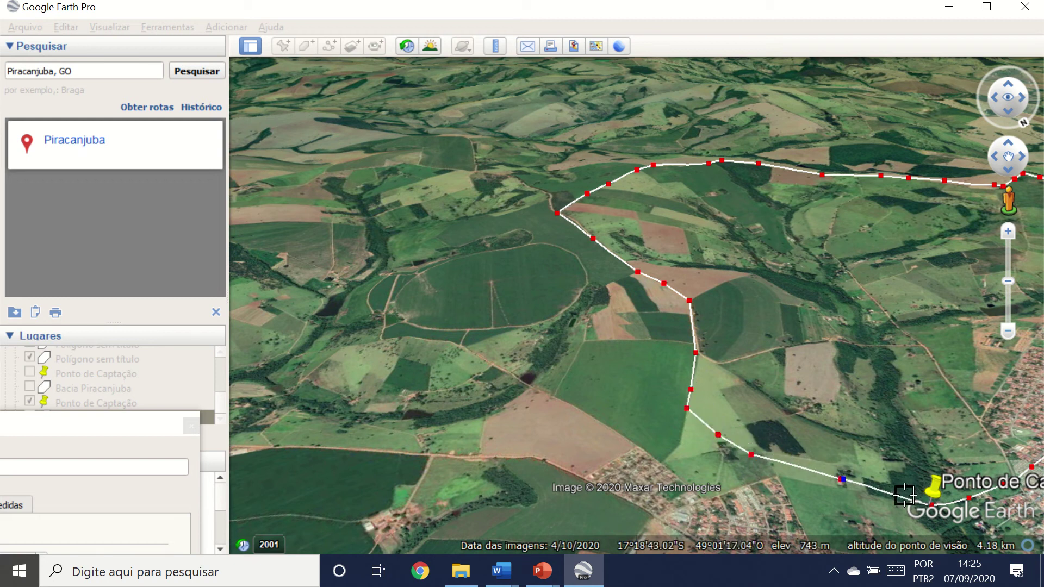
scroll(879, 446, up, 2)
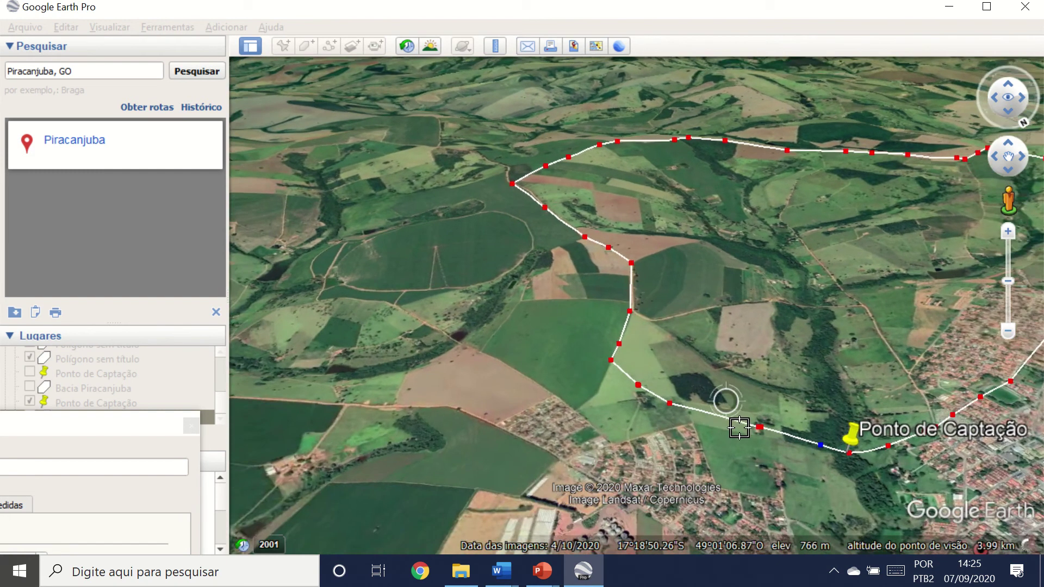
Step: Adjust the last boundary vertices between the light green field and Ponto de Captação to smooth the closing stretch
click(769, 432)
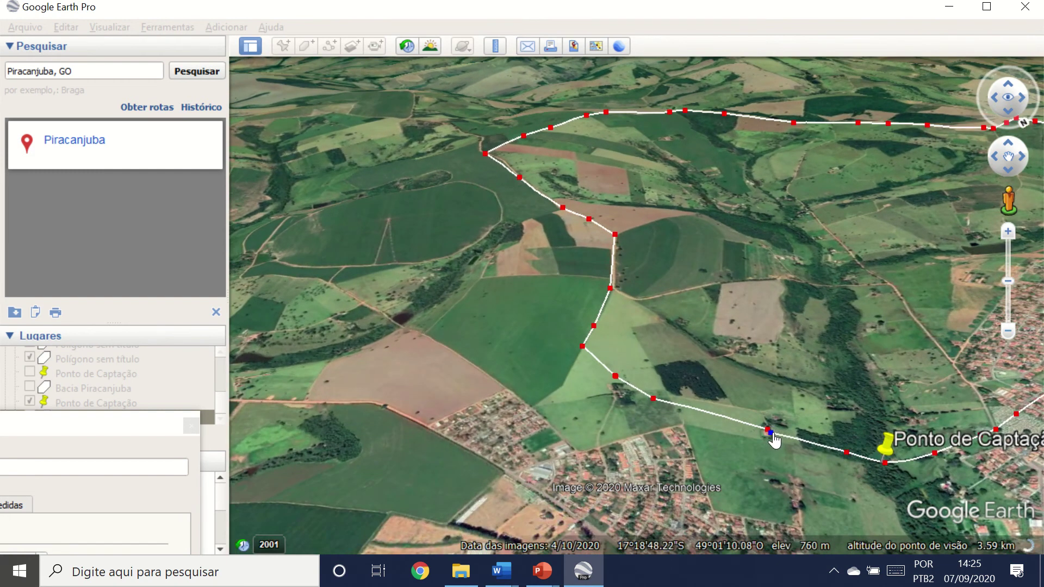
drag(772, 434, 792, 443)
click(753, 430)
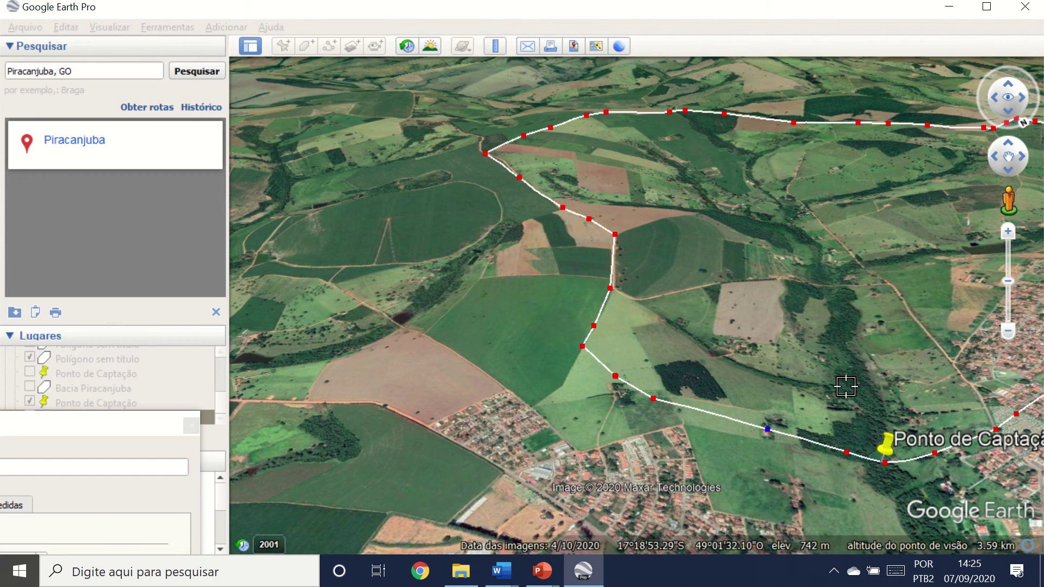
drag(766, 430, 763, 436)
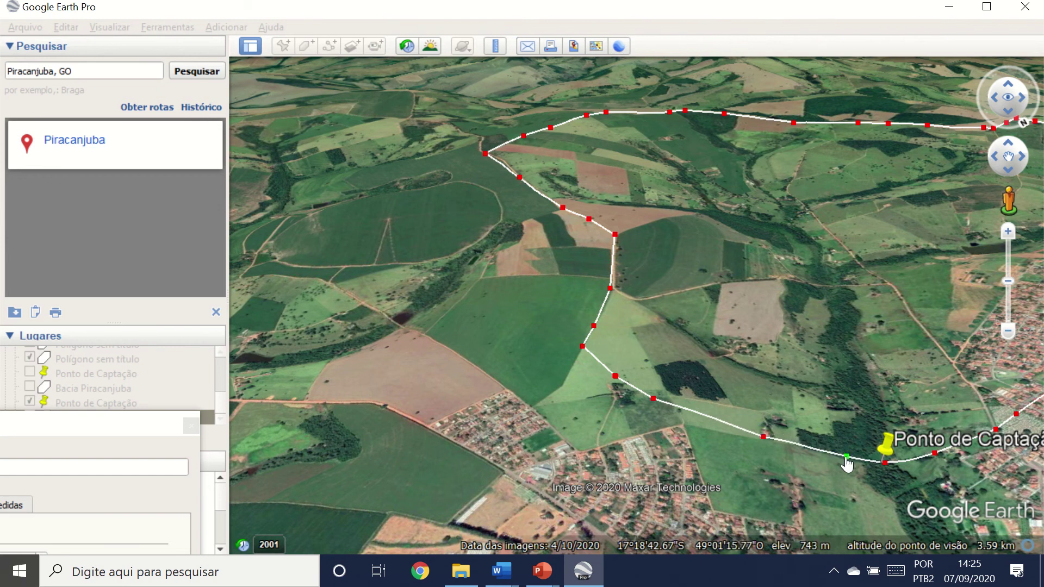
Step: Move the boundary vertices at the town's edge beside the red-dirt subdivision out to the tree line behind the houses
scroll(478, 351, down, 3)
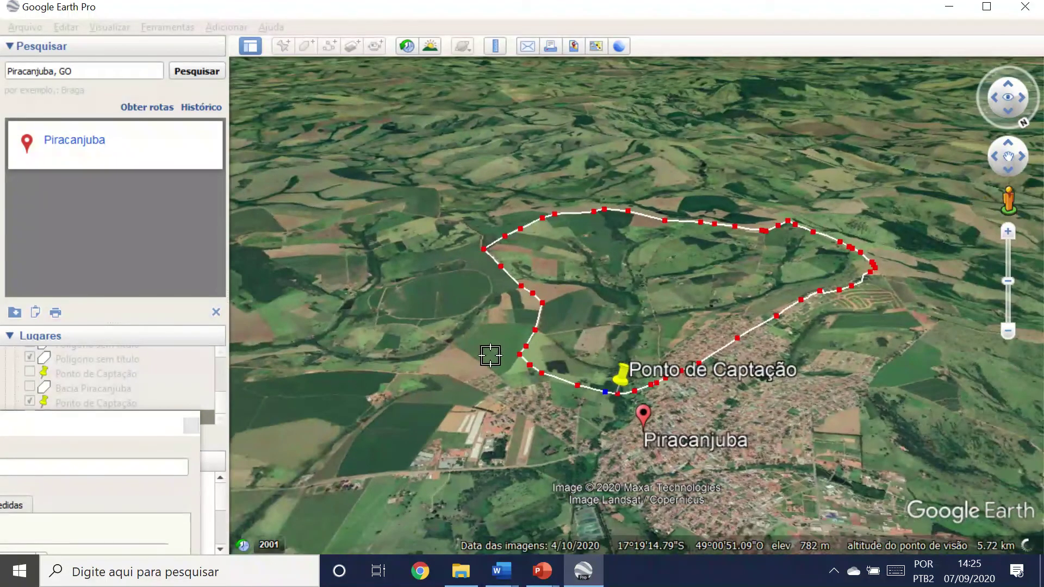
scroll(557, 250, down, 3)
scroll(557, 266, down, 3)
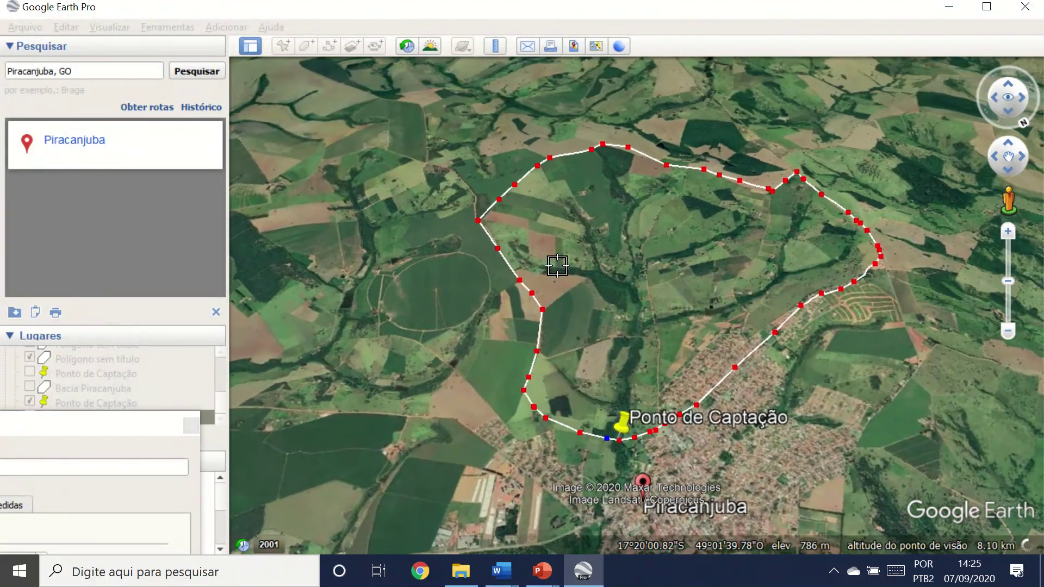
scroll(666, 340, up, 3)
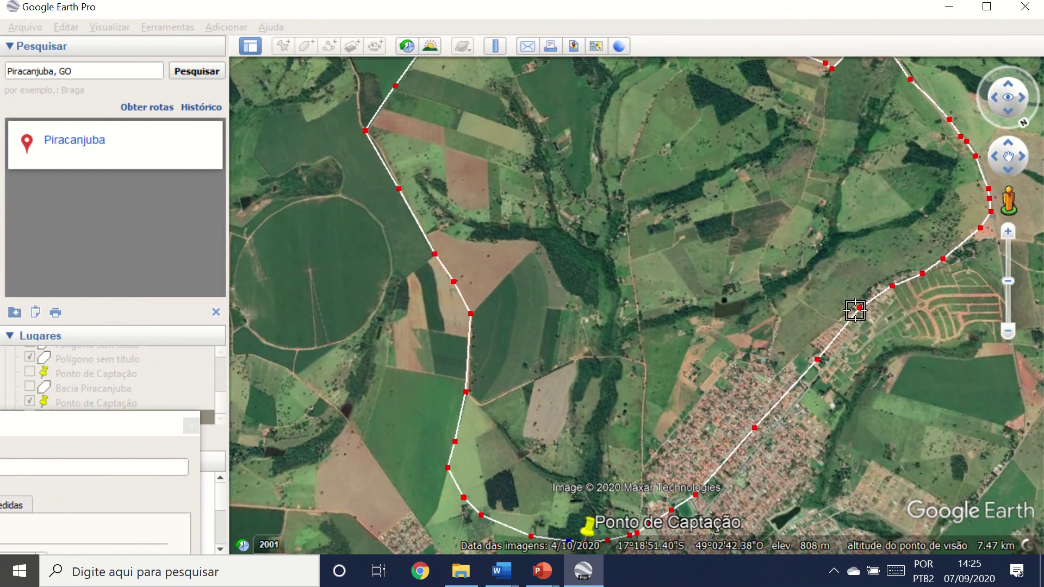
scroll(876, 267, up, 3)
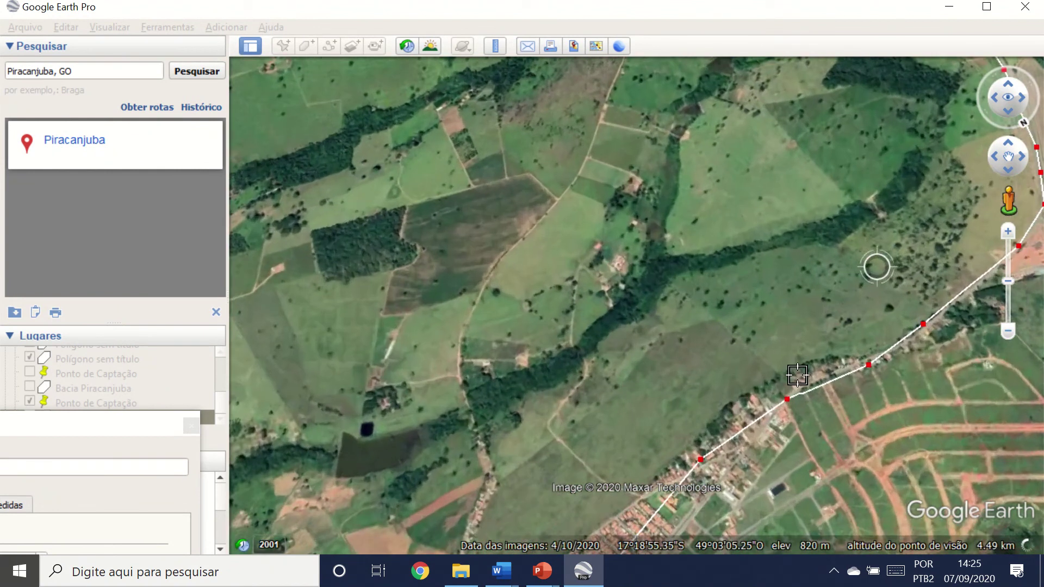
drag(787, 401, 776, 383)
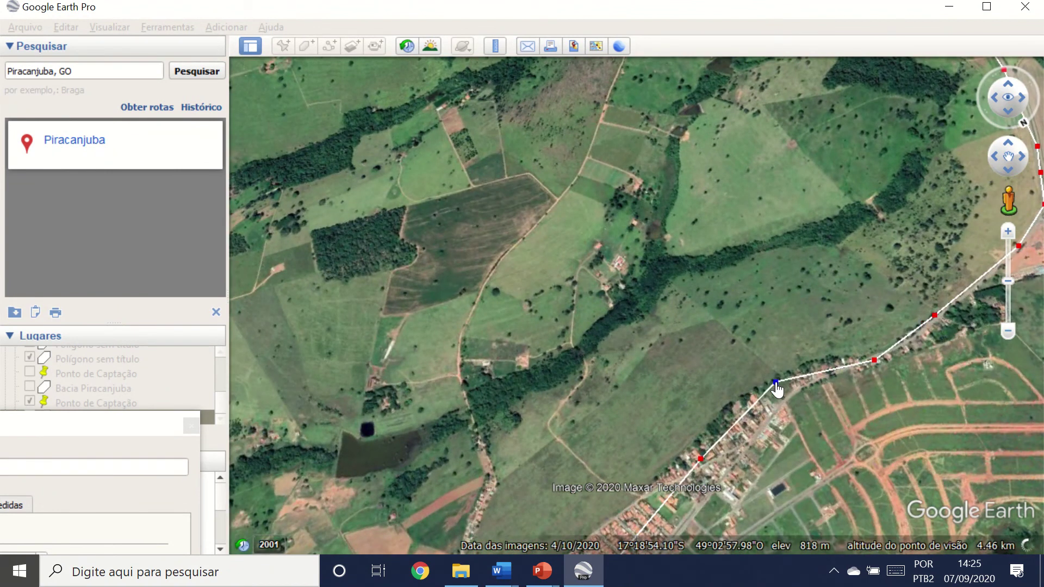
drag(702, 461, 696, 453)
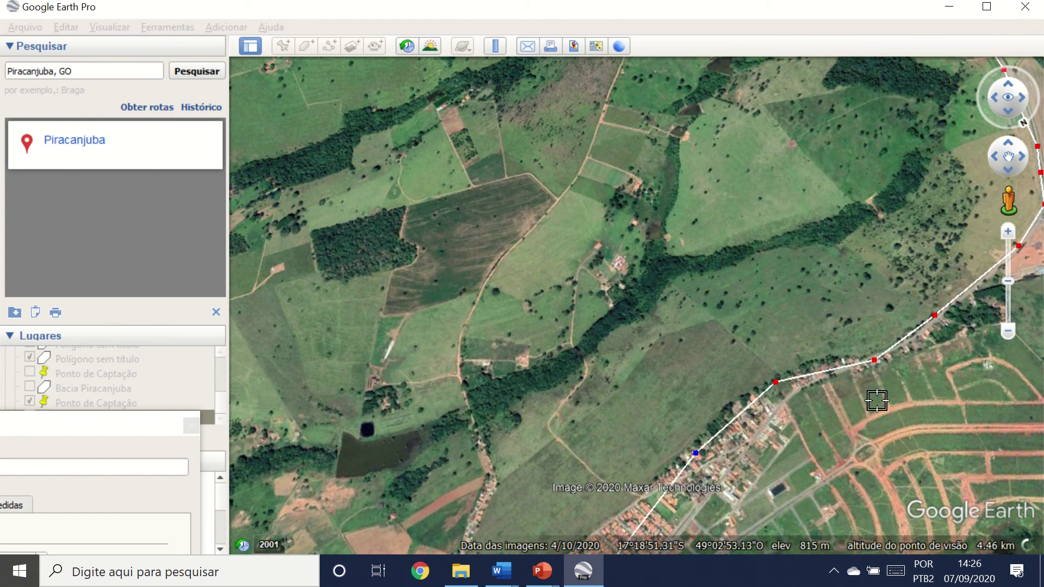
drag(874, 360, 872, 357)
Step: Move the two vertices at the ploughed field's roadside corner into the green pasture and farther along the road
scroll(764, 391, down, 3)
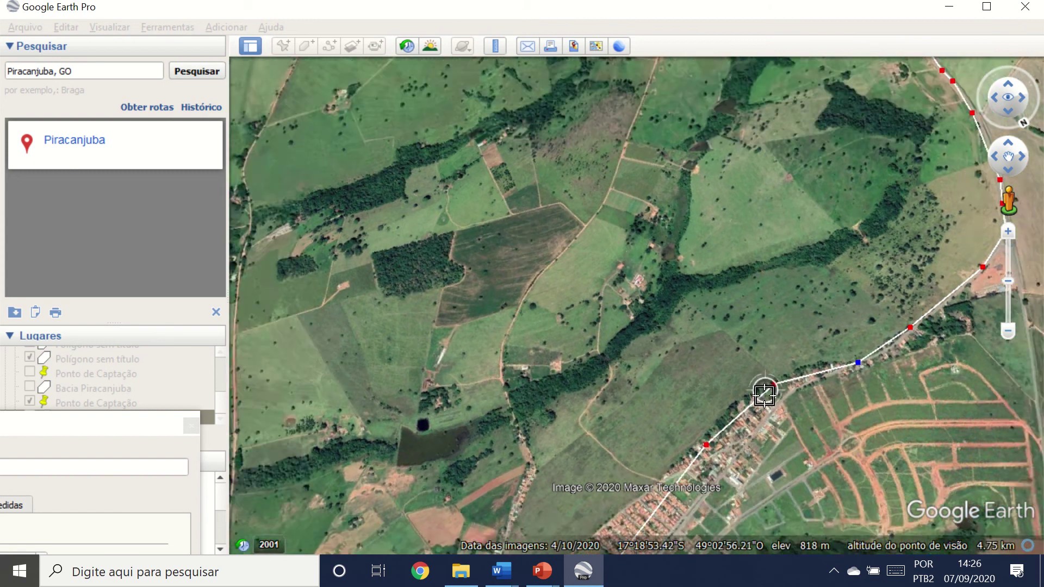
scroll(887, 280, down, 1)
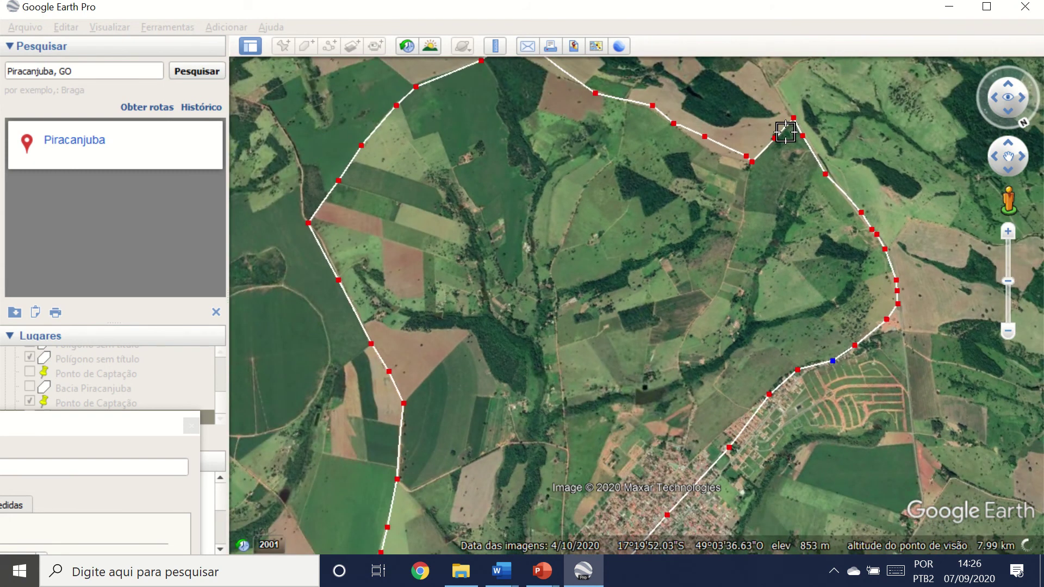
scroll(787, 140, up, 2)
scroll(787, 140, up, 2)
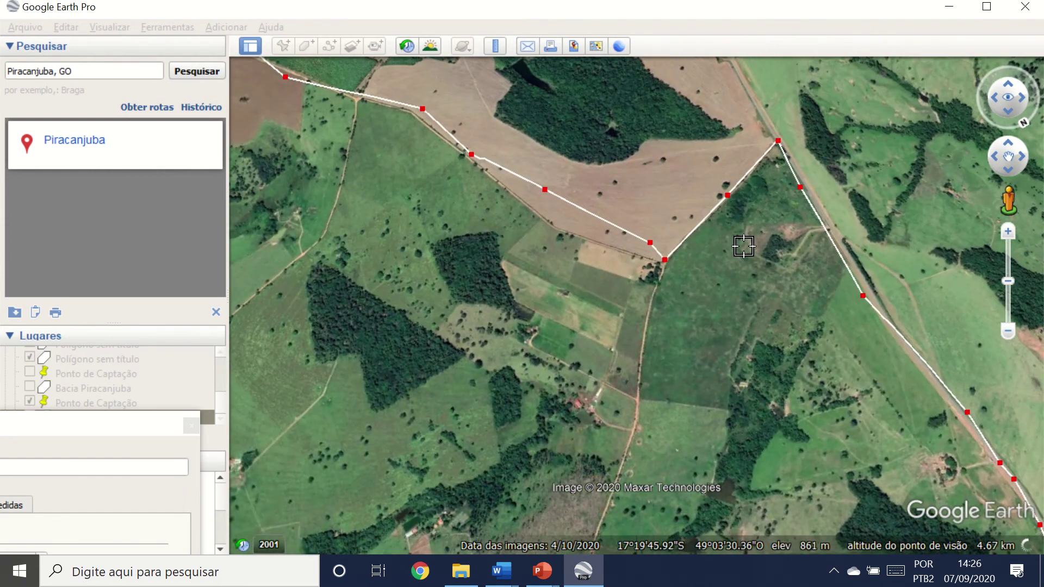
scroll(755, 234, up, 1)
key(n)
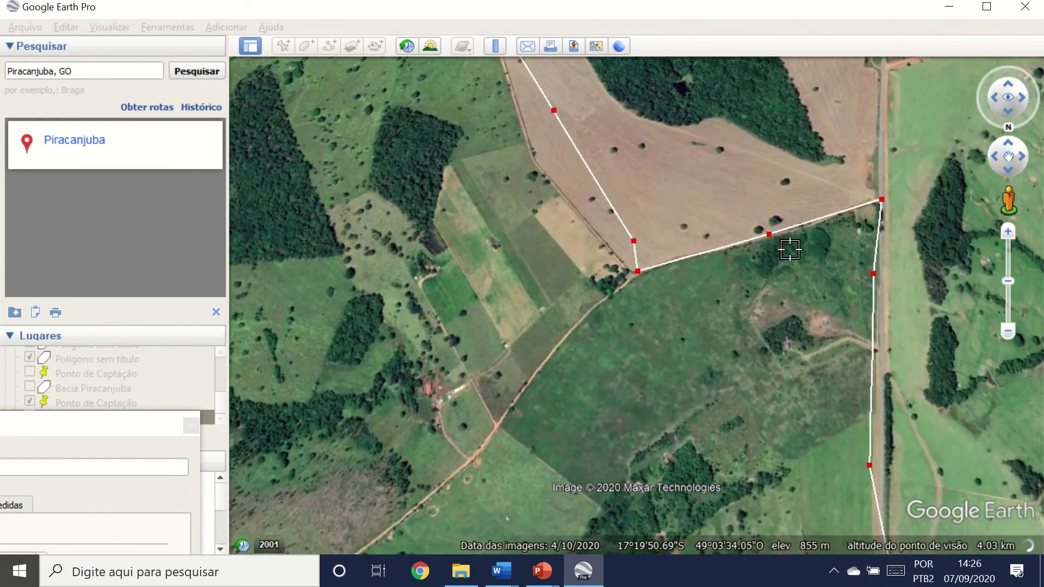
key(shift+Down)
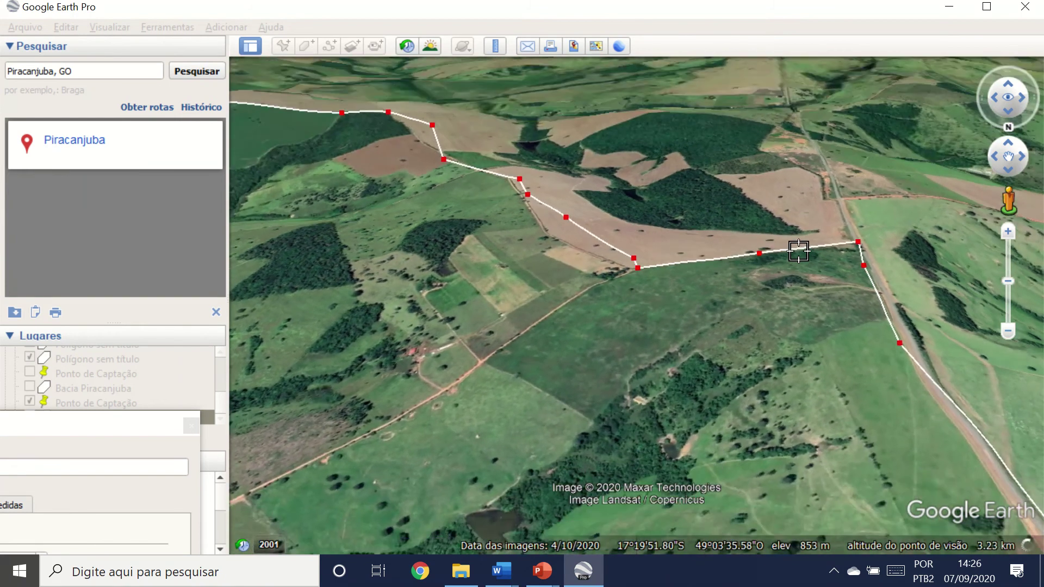
drag(858, 241, 869, 288)
Step: Move the two vertices at the ploughed field's corner by the dirt track up onto the ploughed field
scroll(872, 298, down, 4)
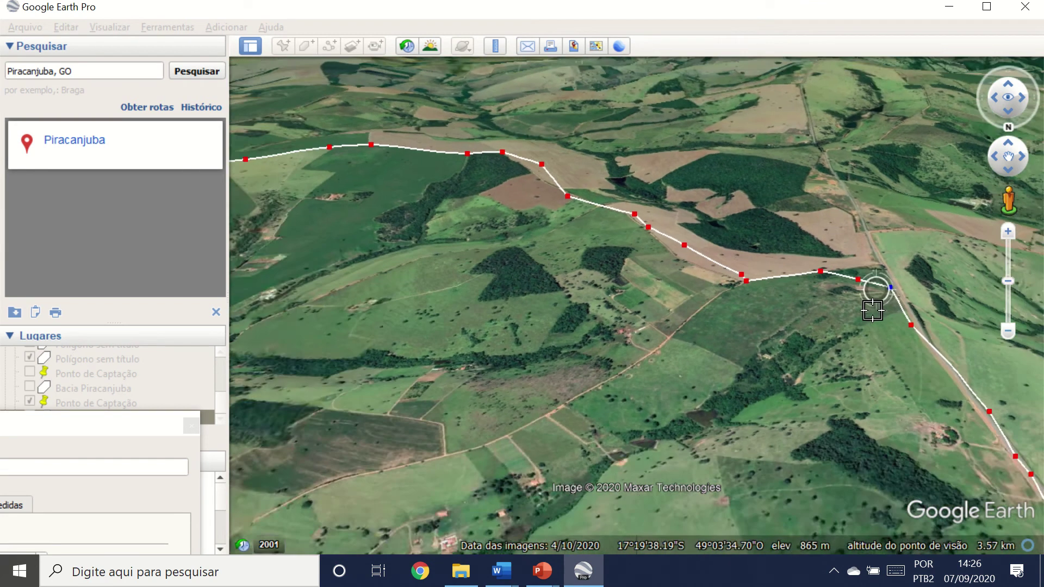
scroll(783, 263, up, 3)
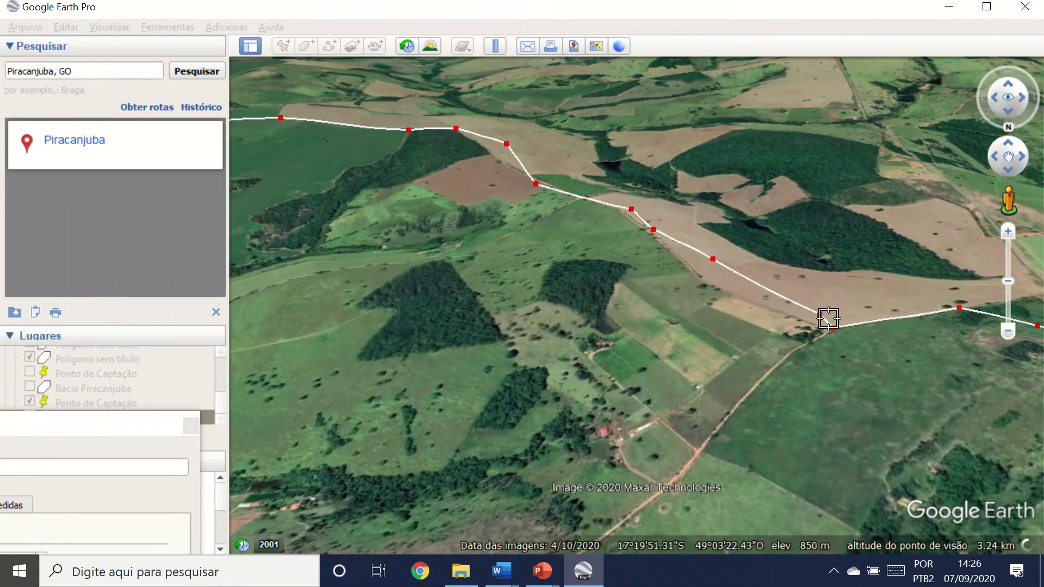
drag(833, 328, 803, 295)
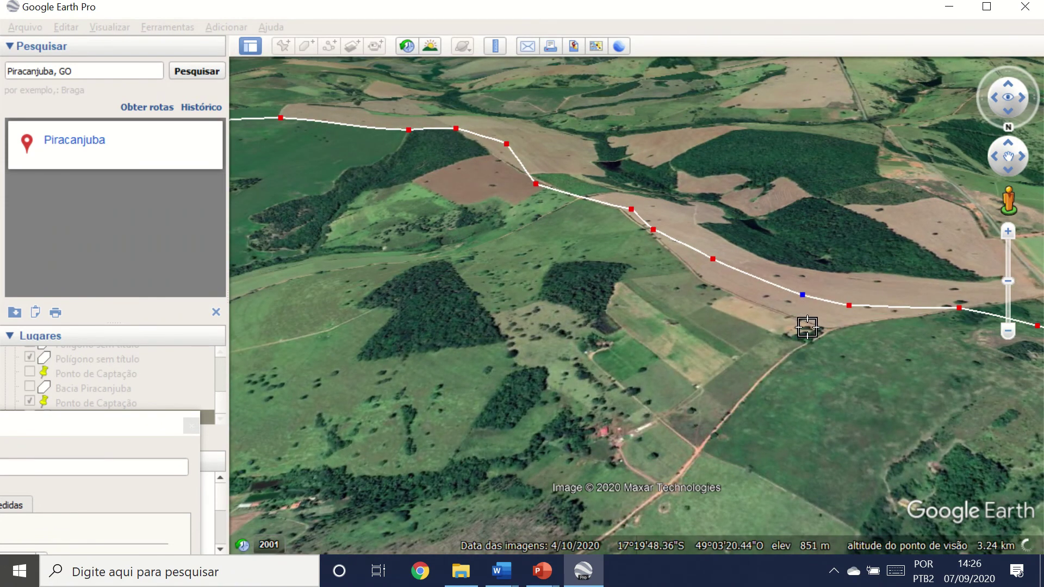
Step: Examine the relief around the ploughed field and the complete Bacia boundary from tilted and overhead views
scroll(808, 328, down, 1)
shift+scroll(733, 335, up, 5)
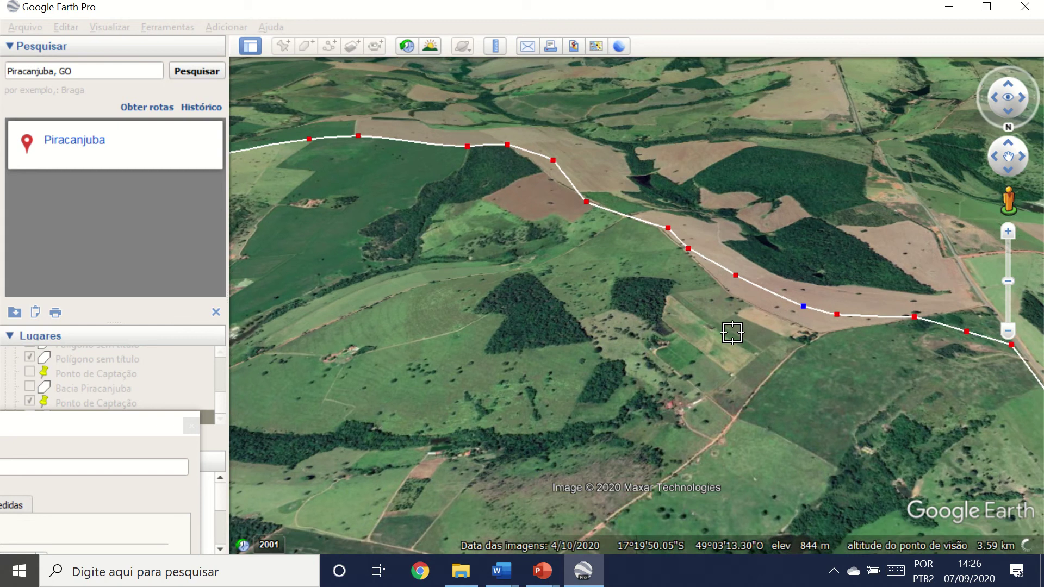
shift+scroll(733, 334, down, 6)
shift+scroll(734, 334, down, 4)
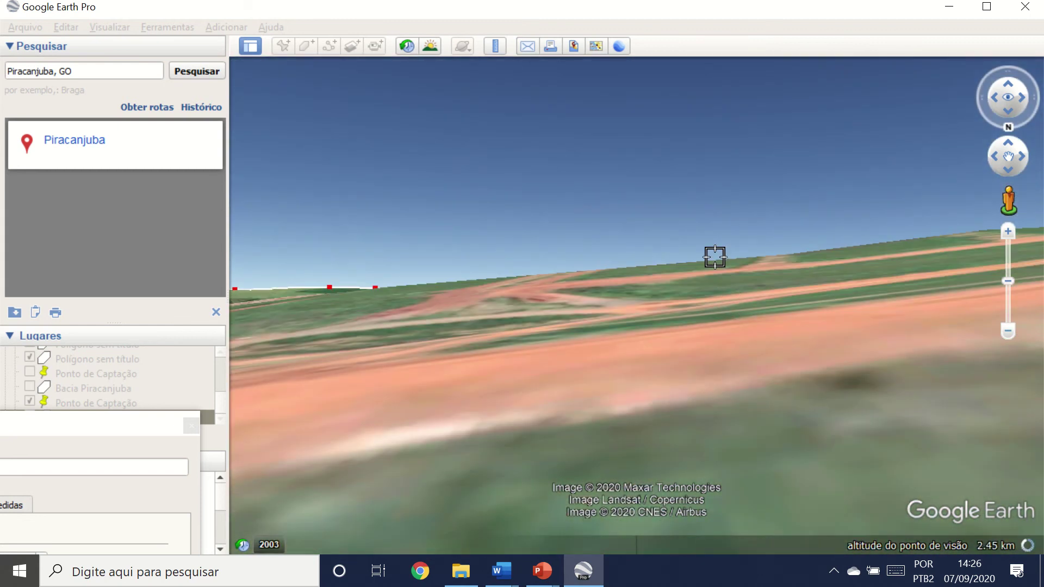
shift+scroll(715, 257, up, 8)
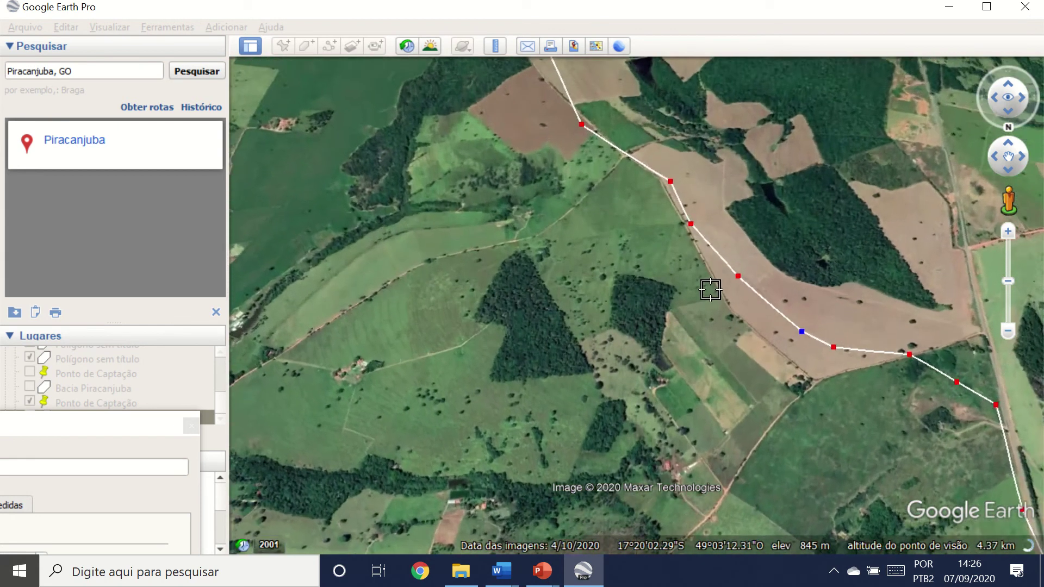
scroll(771, 359, down, 3)
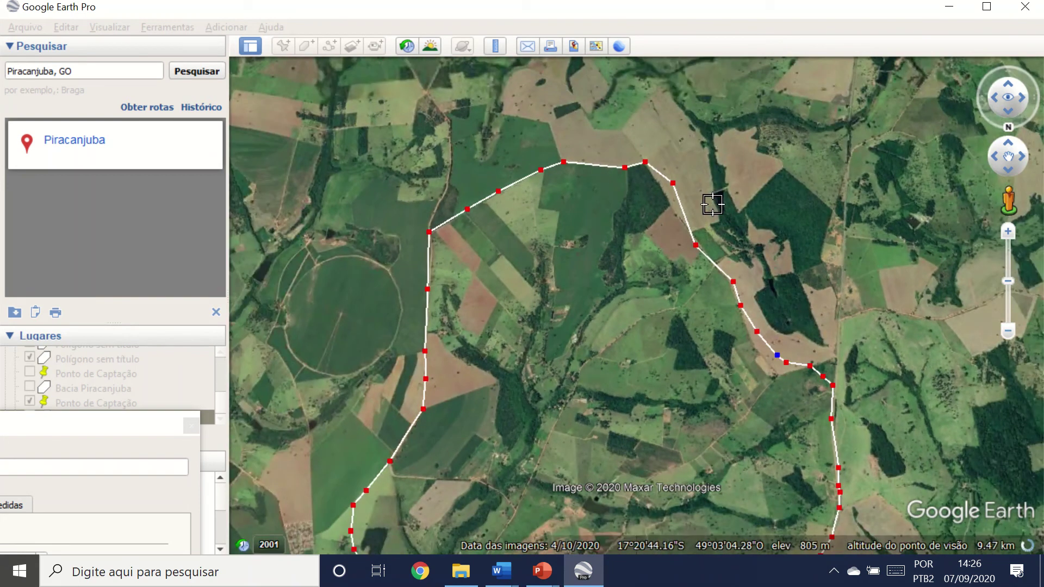
scroll(580, 261, down, 3)
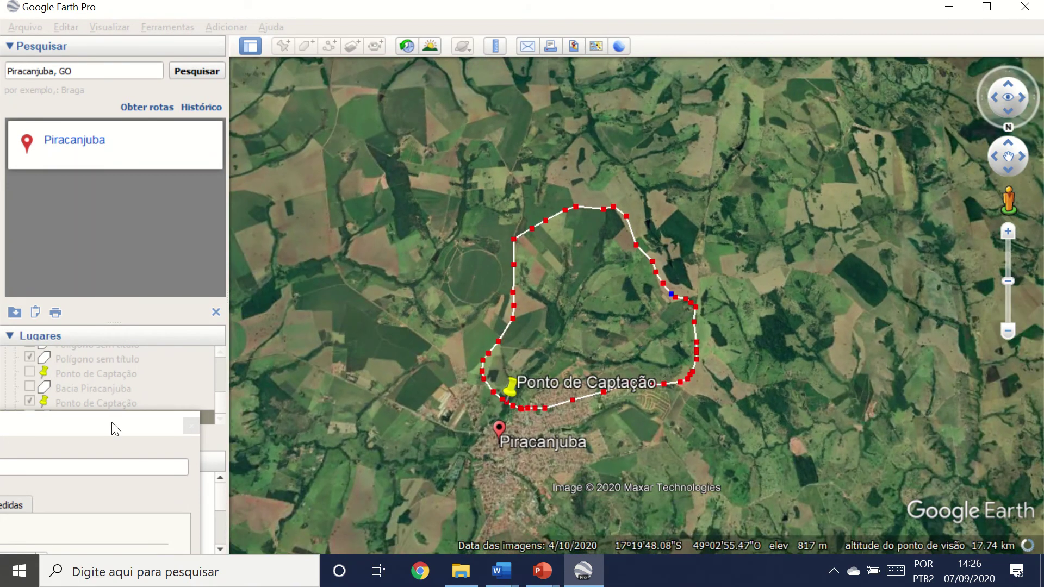
Step: Save the new Bacia polygon and check its finished outline around the catchment and Ponto de Captação
drag(112, 423, 172, 280)
drag(116, 428, 320, 53)
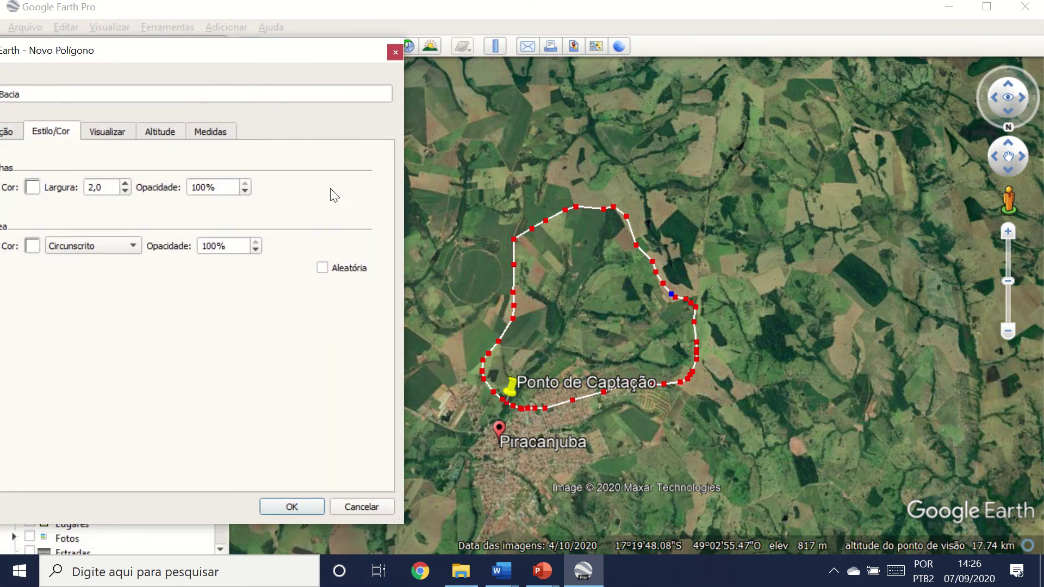
click(276, 503)
scroll(532, 314, up, 3)
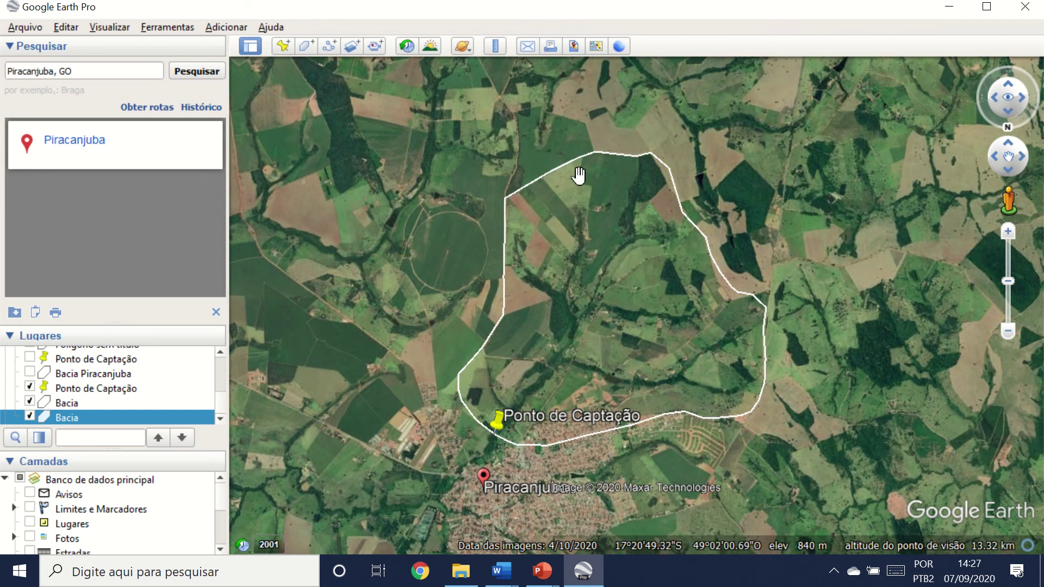
scroll(494, 334, up, 2)
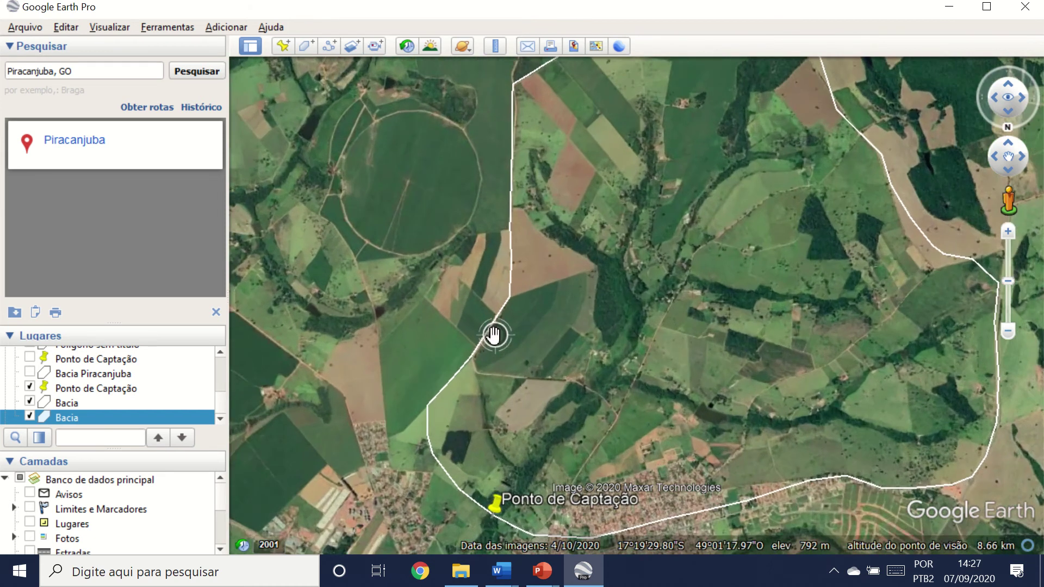
scroll(548, 329, down, 3)
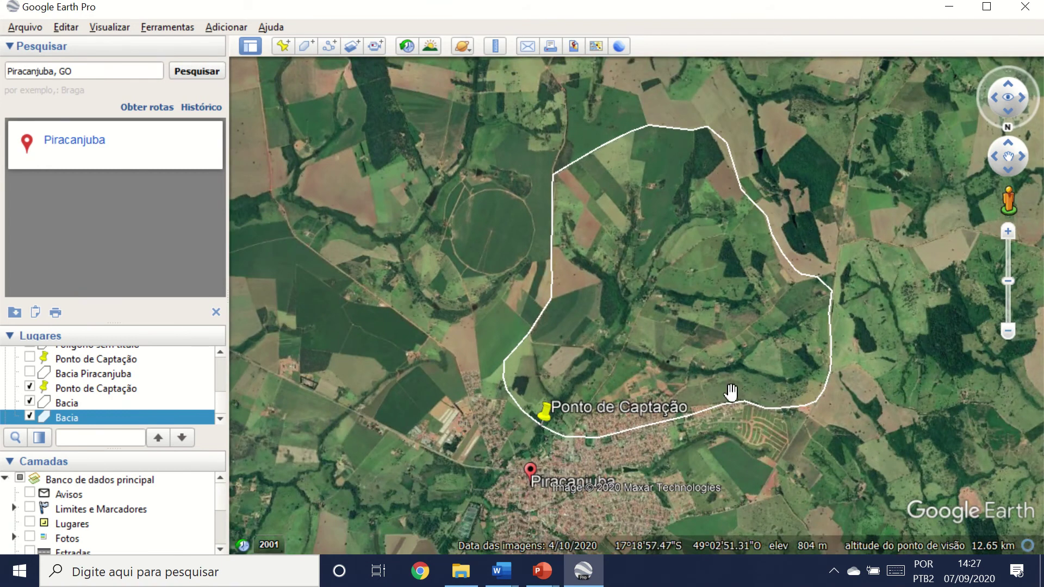
Step: Show the Bacia polygon's area measurement in Quilômetros quadrados and close its properties
right_click(724, 316)
click(766, 461)
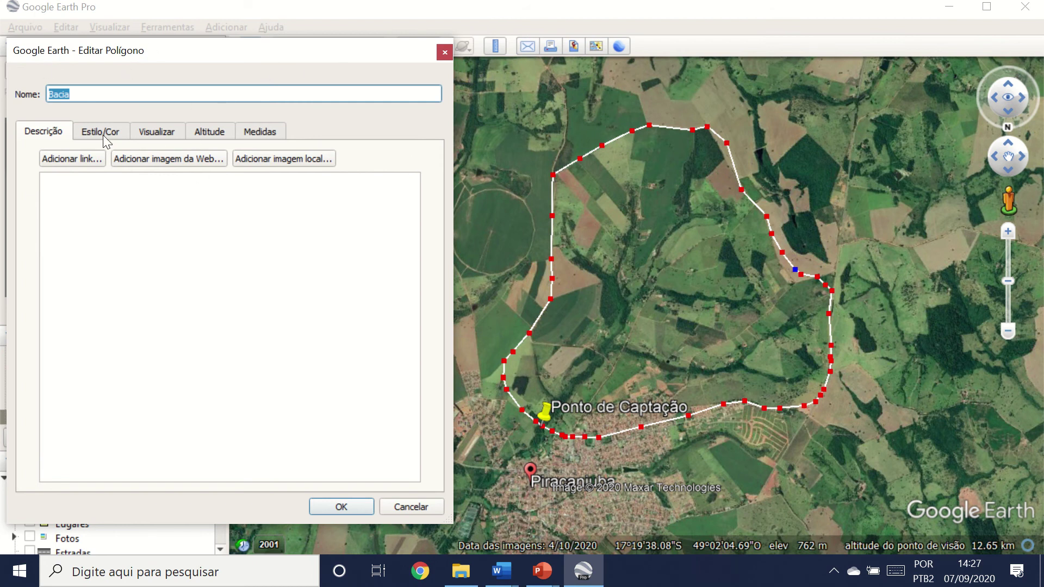
click(261, 132)
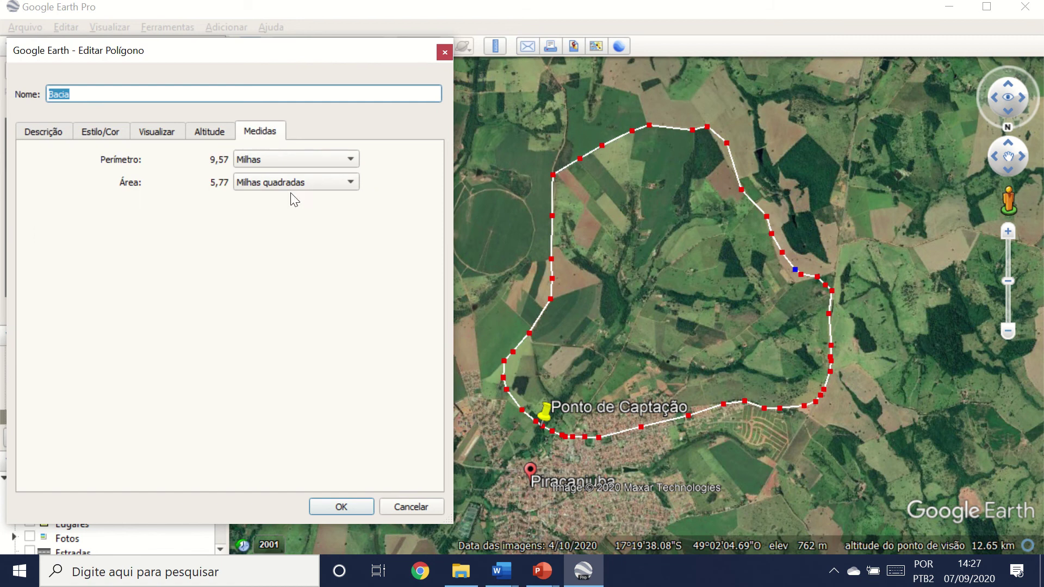
click(267, 184)
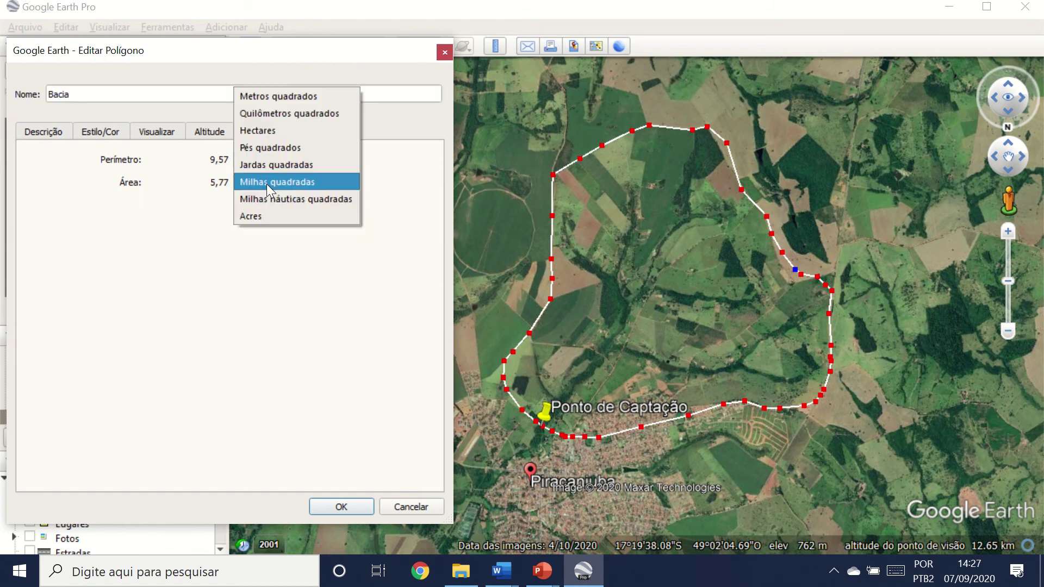
click(287, 114)
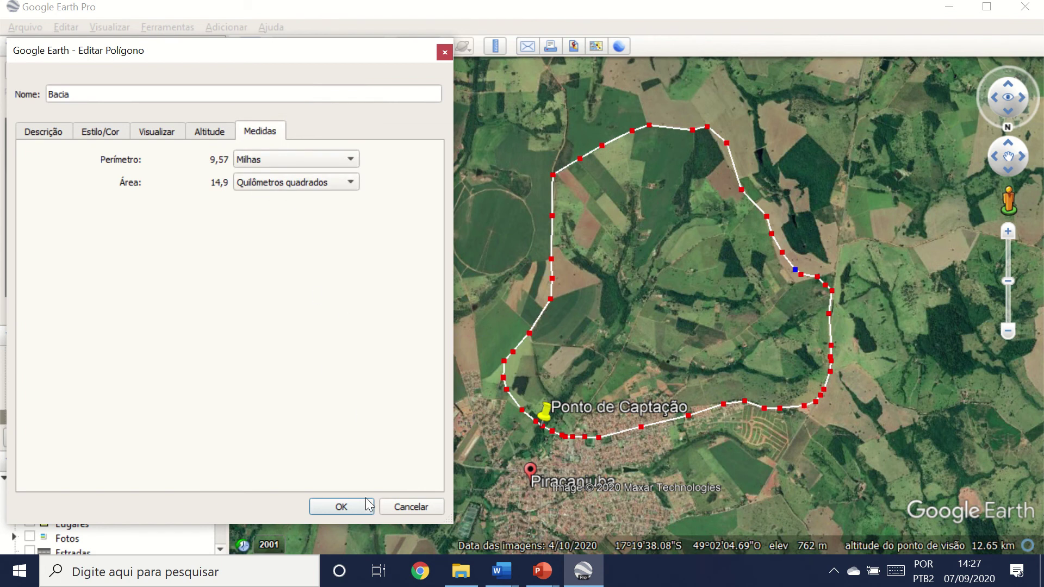
click(353, 511)
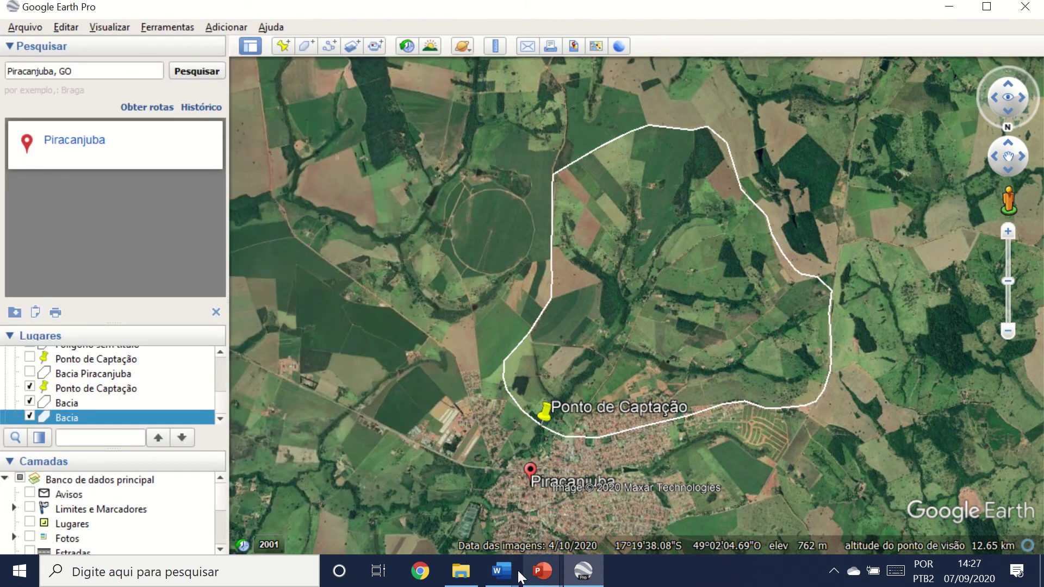
Step: Switch to the Bacia de Captação Word document and add the bold line "Área da bacia: 14,9 km²" below the coordinates
mouse_move(494, 560)
click(445, 485)
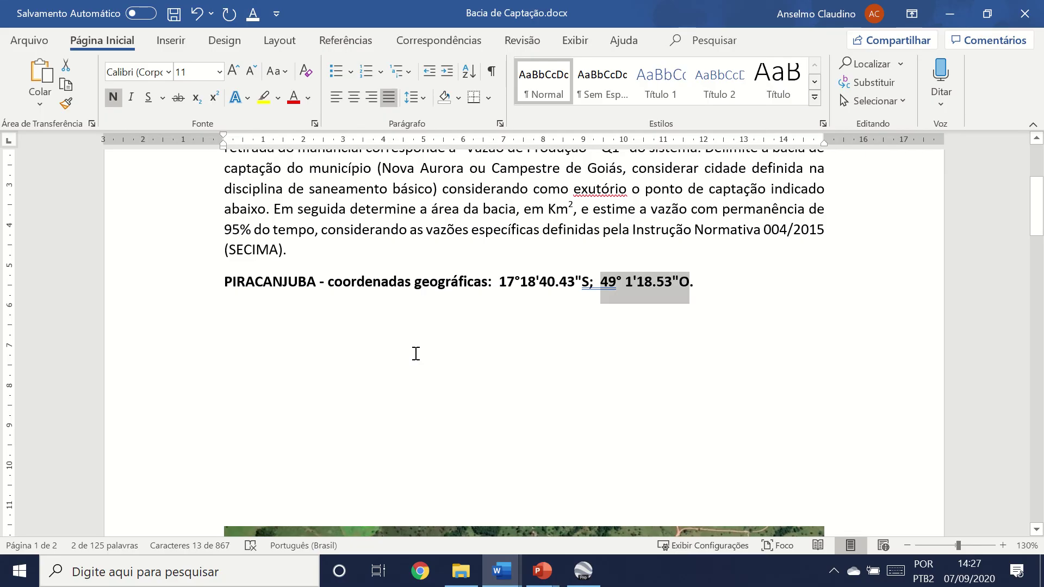
click(504, 304)
click(695, 281)
key(ctrl+z)
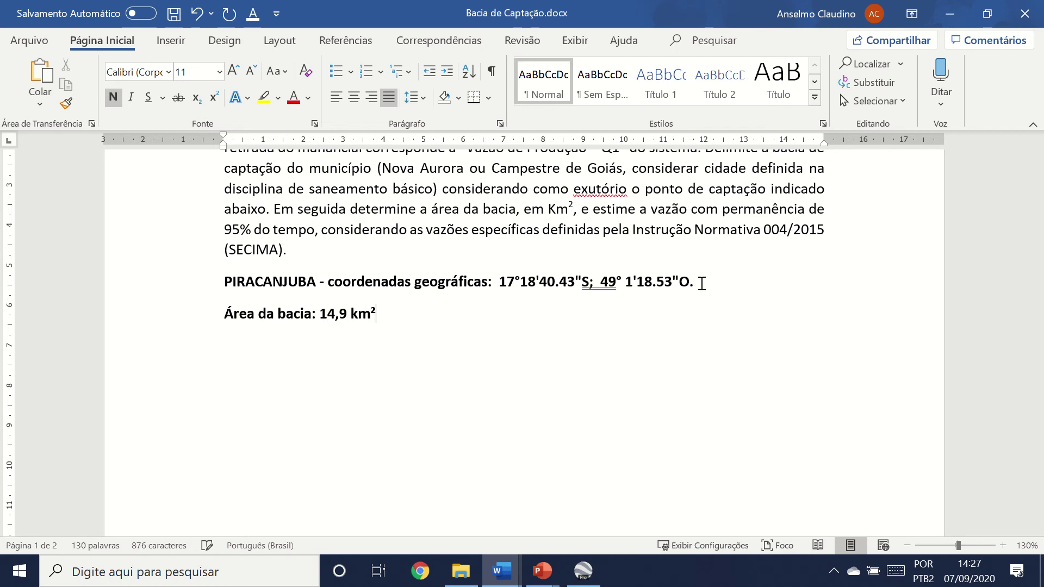
Step: Switch to Google Earth Pro, frame the whole Bacia outline and start saving the view as an image
click(583, 571)
scroll(566, 403, up, 2)
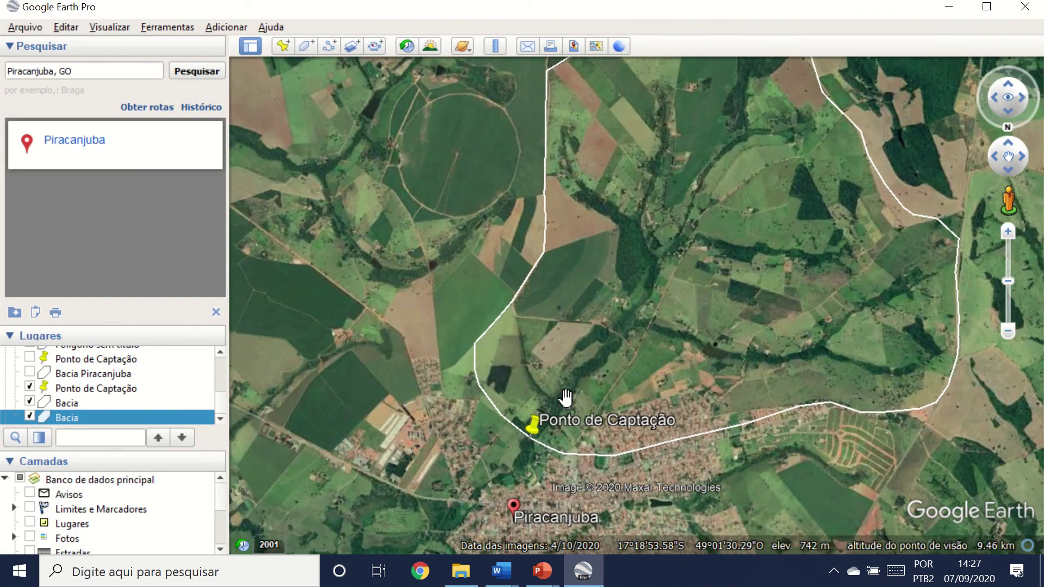
scroll(566, 399, down, 4)
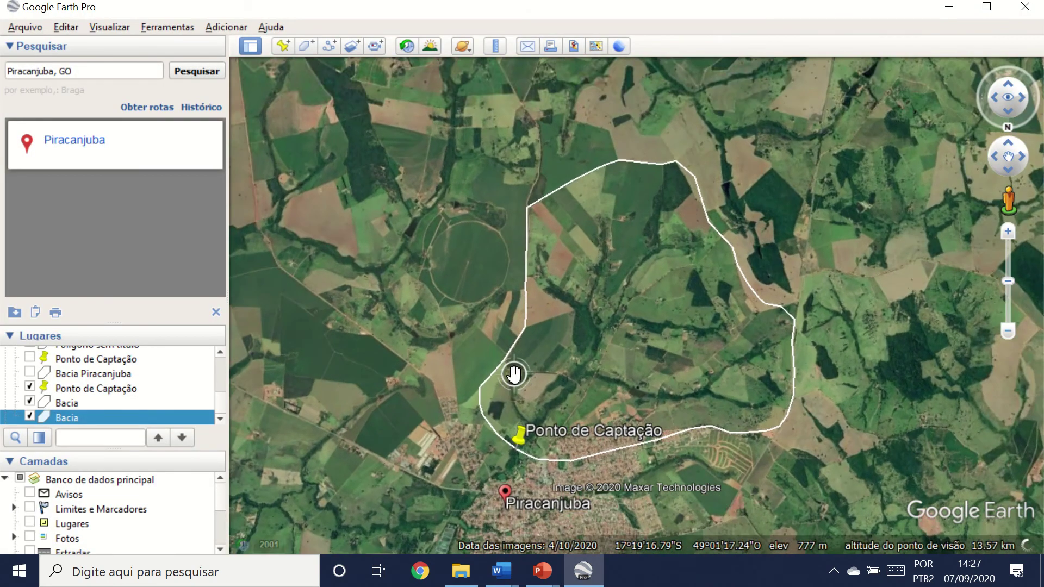
scroll(513, 374, up, 2)
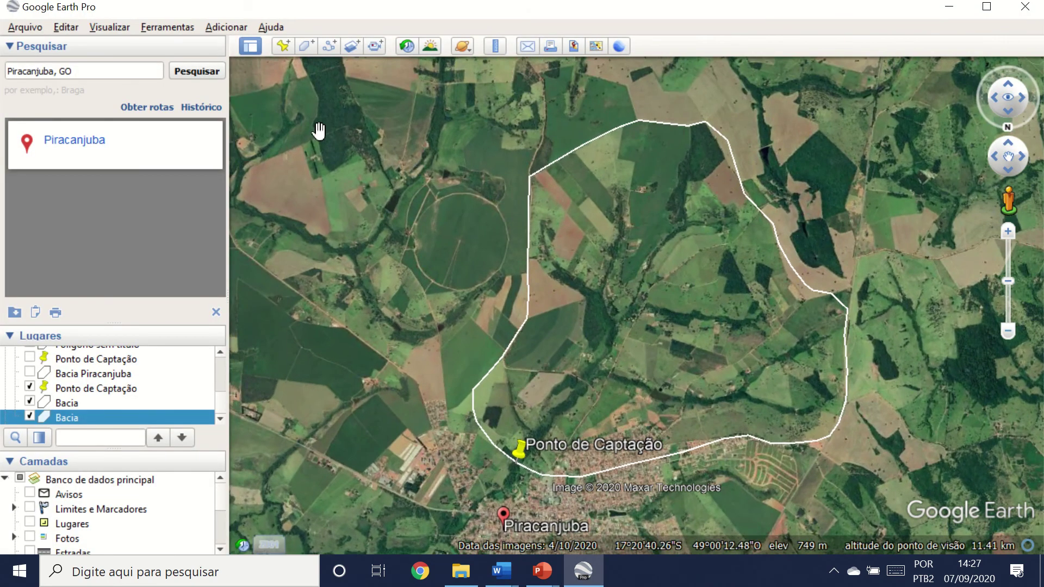
click(28, 31)
mouse_move(48, 68)
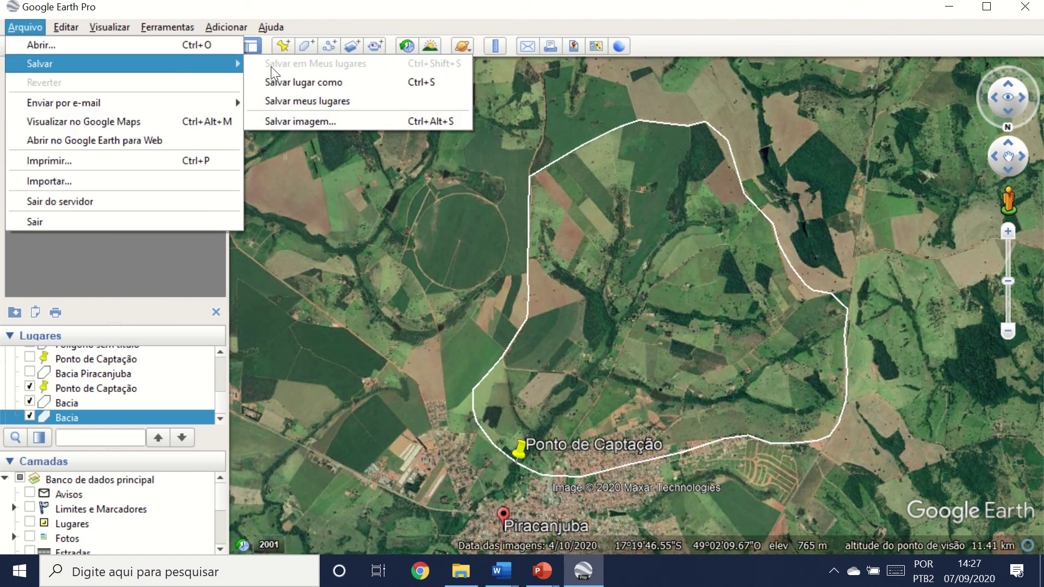
click(323, 118)
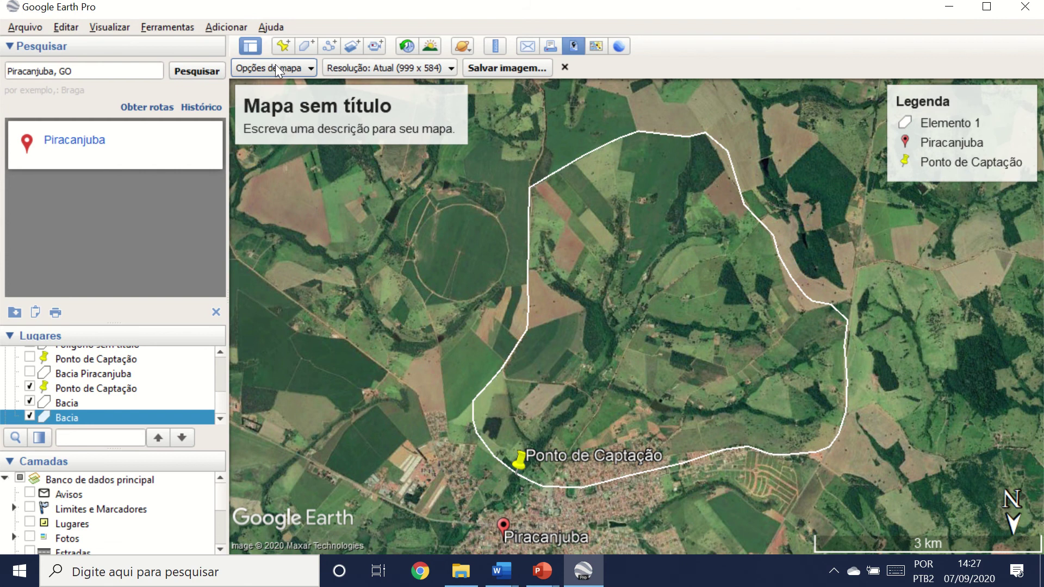
Step: Hide the title and description and the legend from the map image layout
click(275, 67)
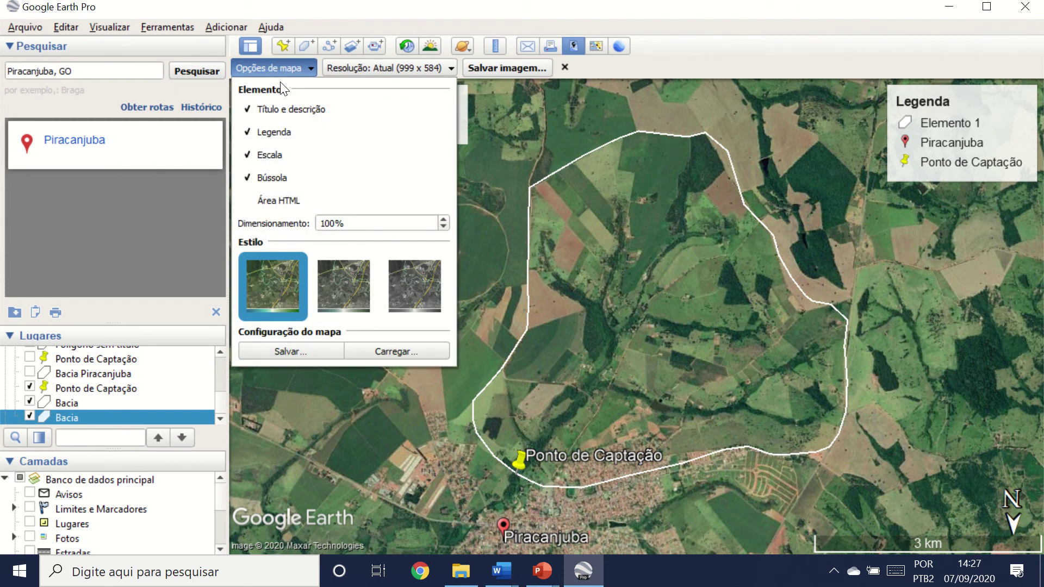
click(280, 111)
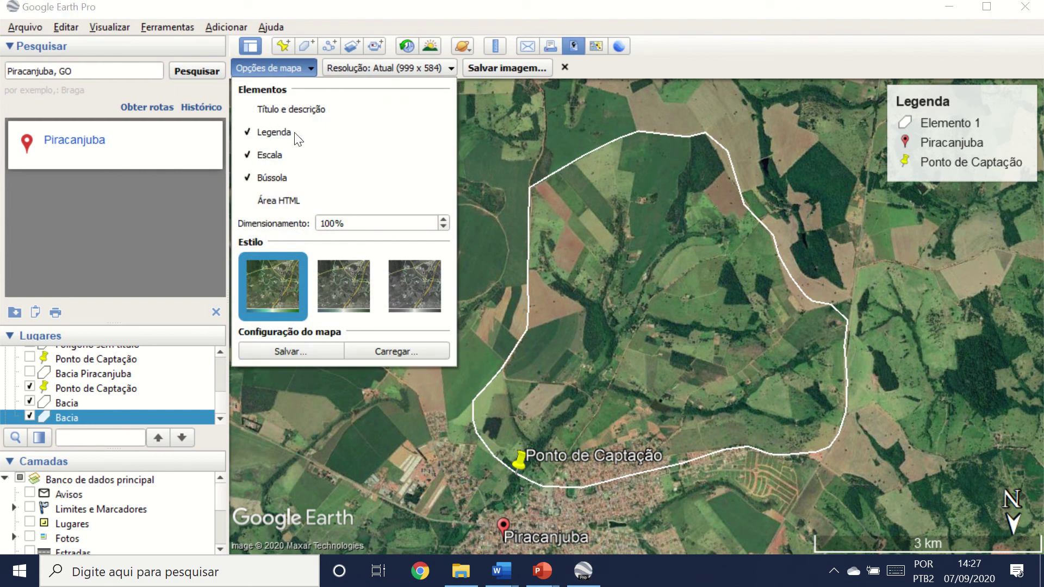
key(Escape)
click(276, 75)
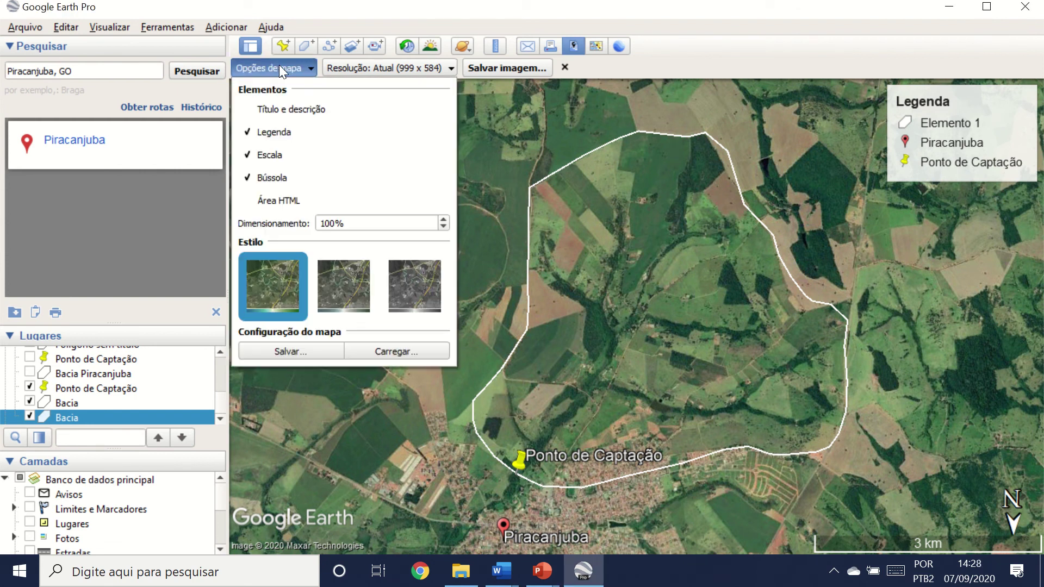
click(275, 133)
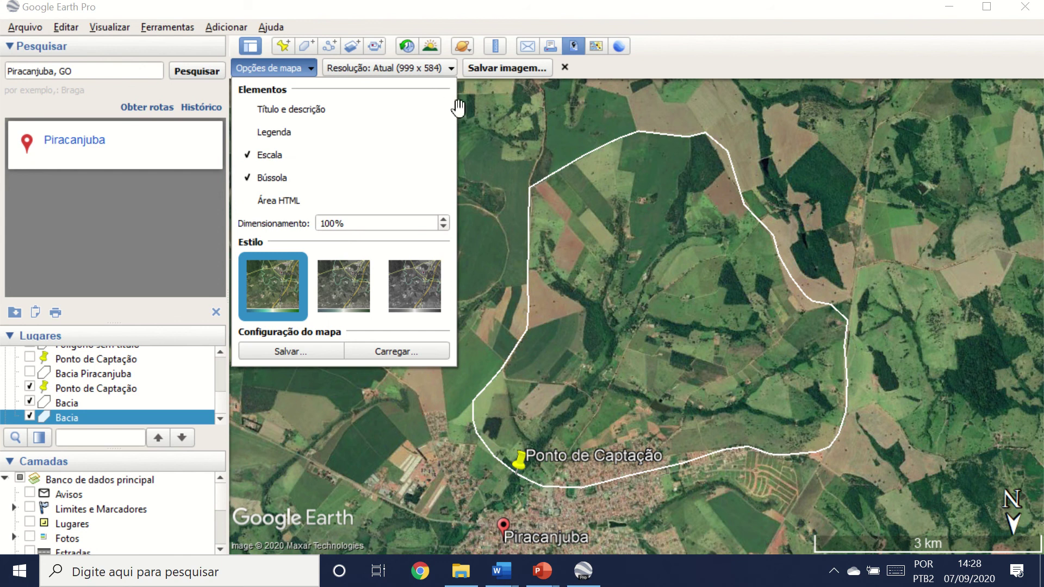
click(482, 144)
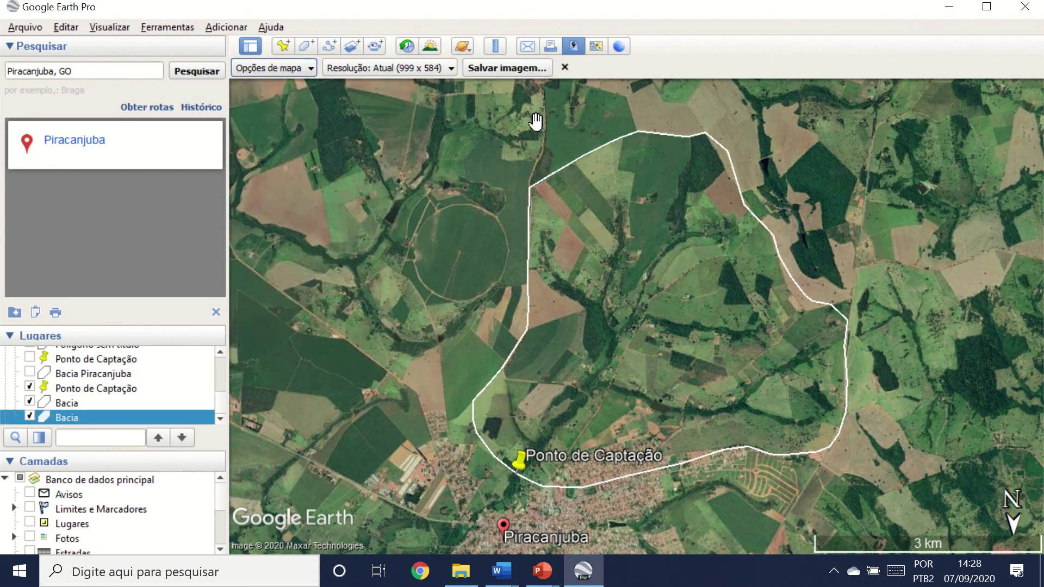
Step: Rotate the map with the basin in view and save it as the JPEG image Bacia Piracanjuba in the Trabalho folder
middle_drag(731, 269, 785, 285)
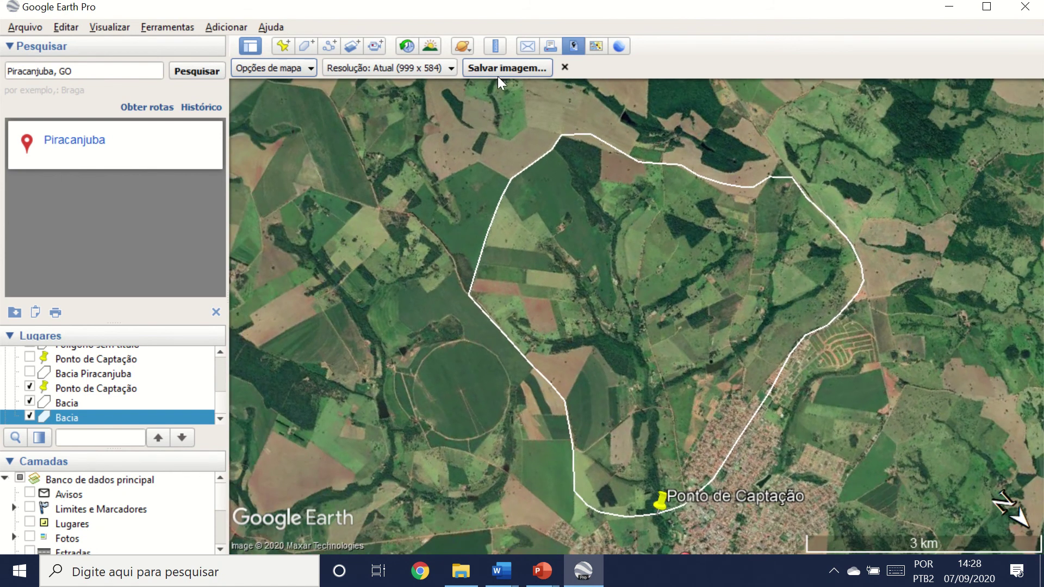
click(470, 73)
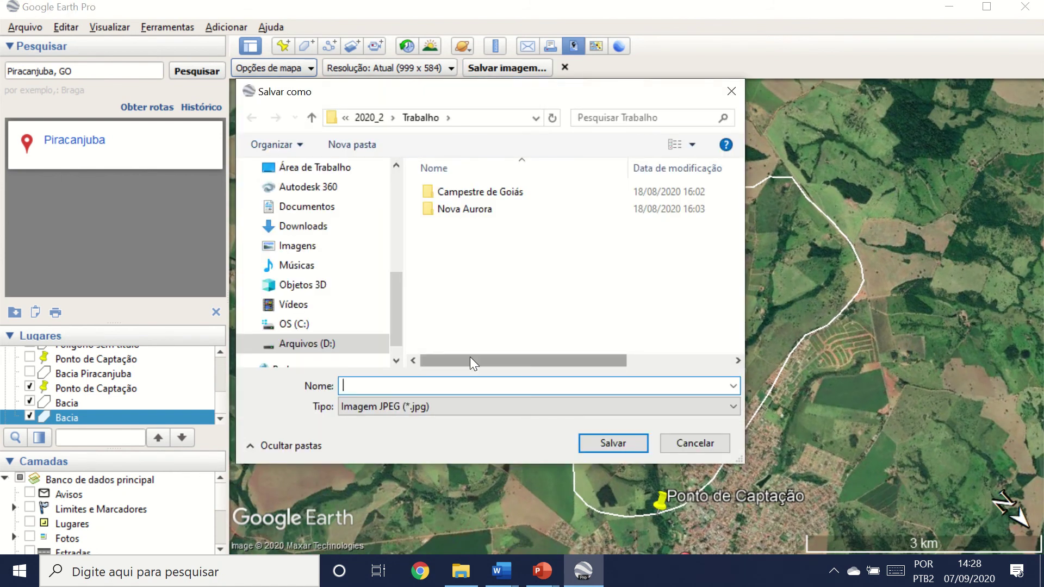
text(Bacia )
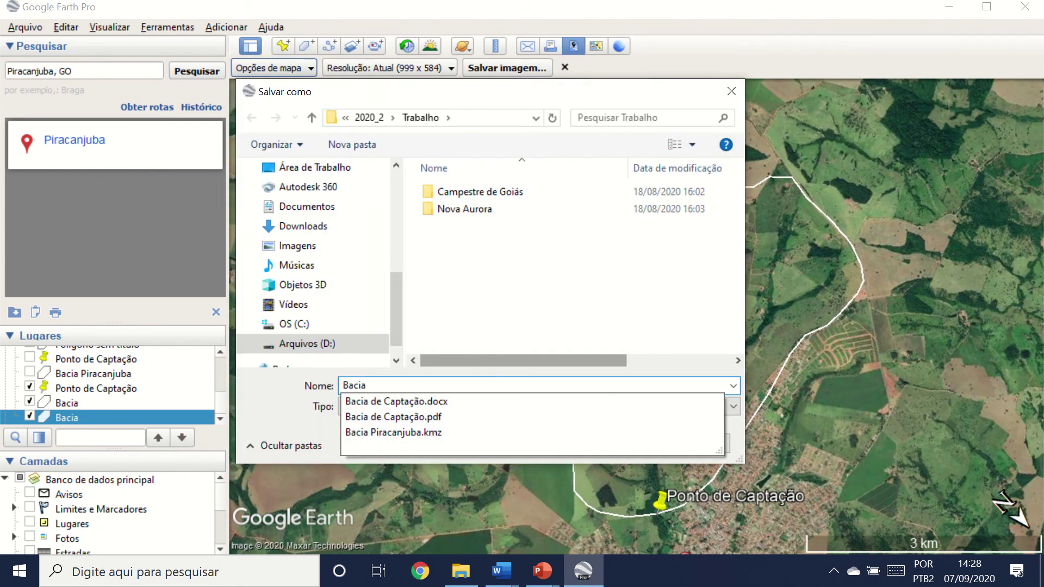
text(Pira)
key(Down)
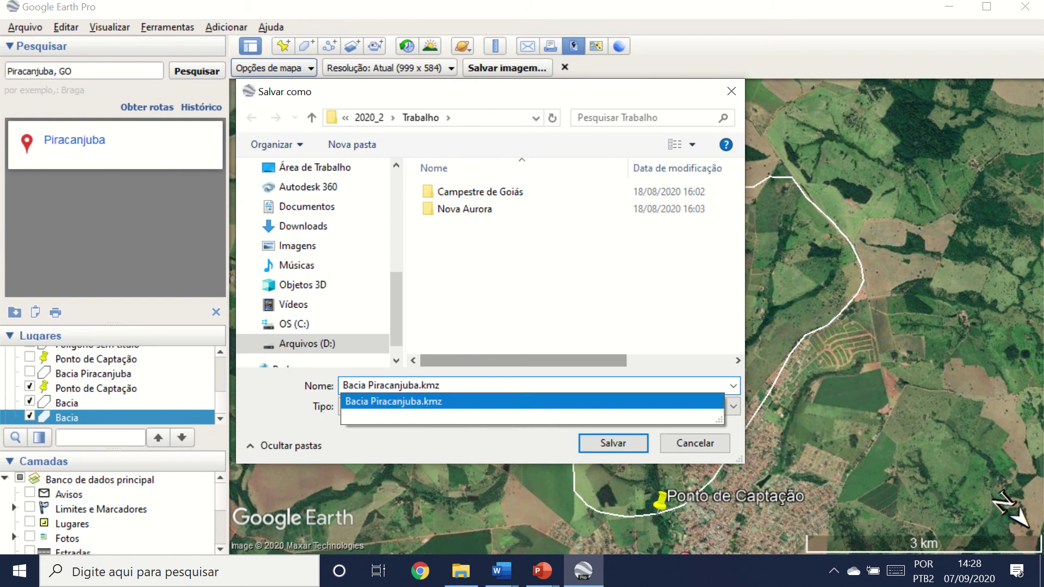
key(Return)
key(Return)
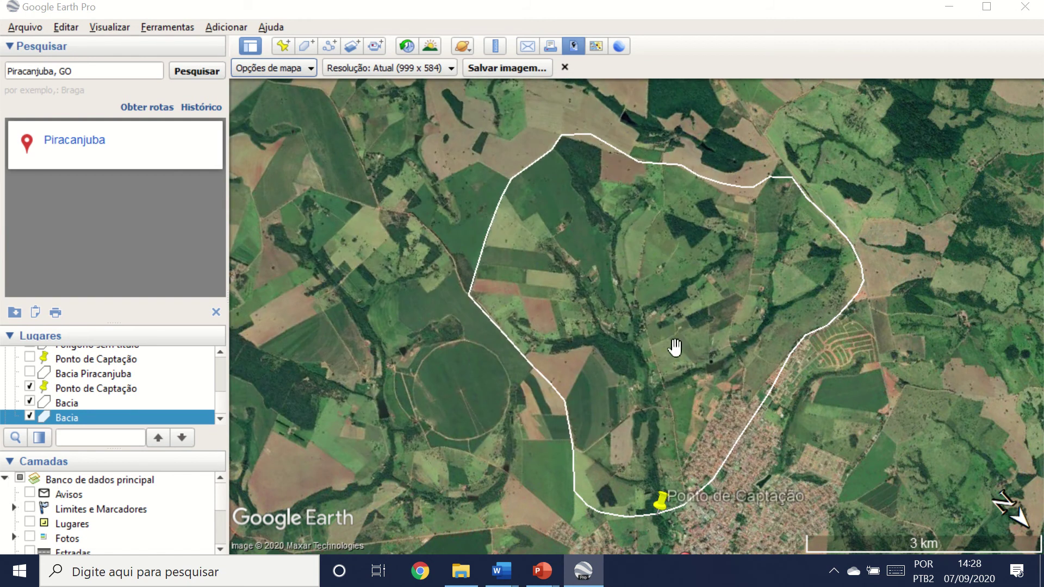
scroll(676, 347, up, 3)
scroll(673, 348, down, 3)
drag(660, 358, 629, 327)
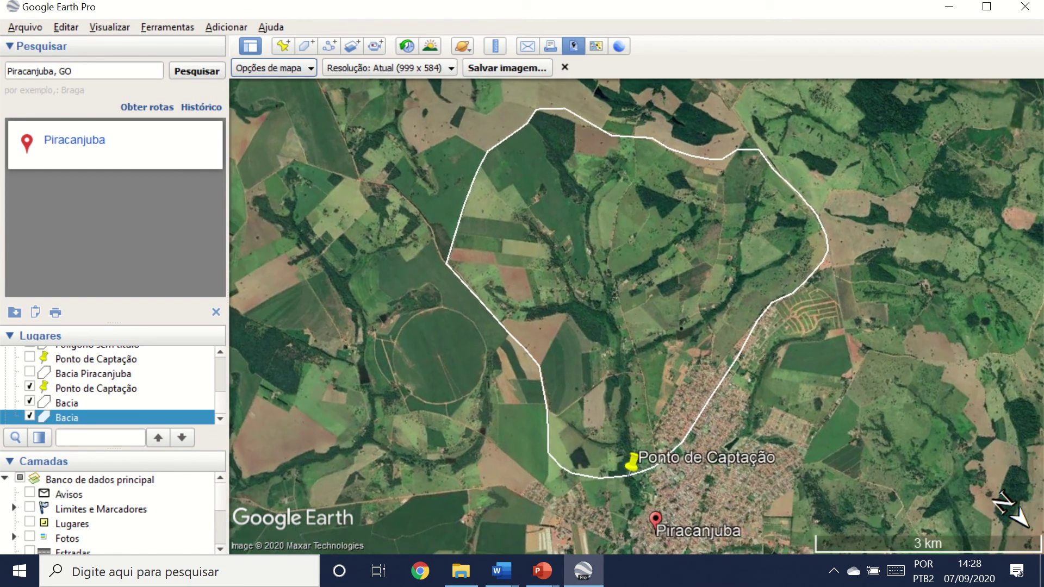
Step: Switch to the Word document and review the assignment text and the basin area line
mouse_move(508, 570)
click(466, 514)
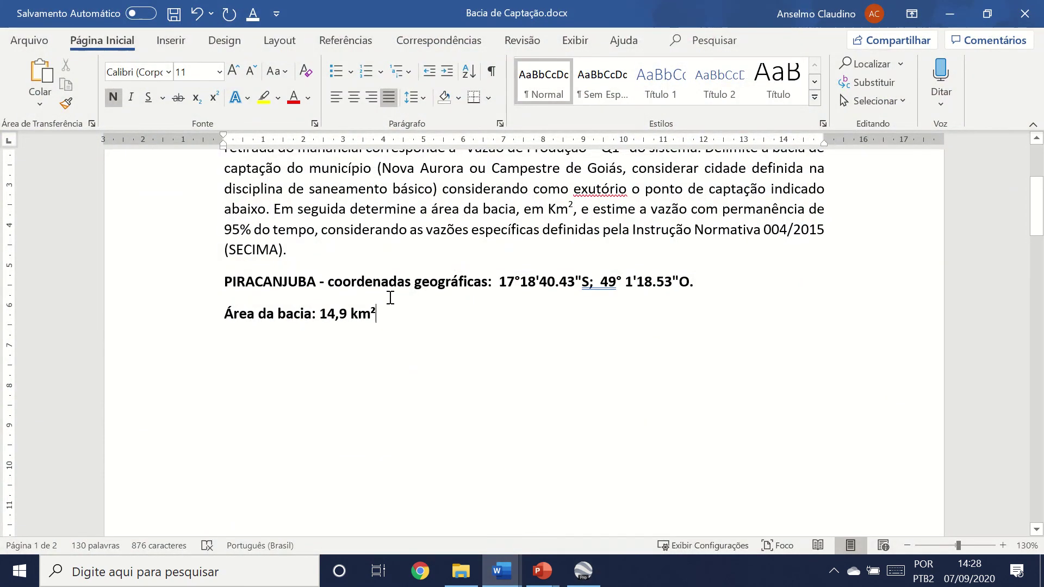
scroll(415, 329, down, 2)
scroll(415, 330, up, 2)
scroll(415, 330, up, 2)
scroll(411, 375, down, 1)
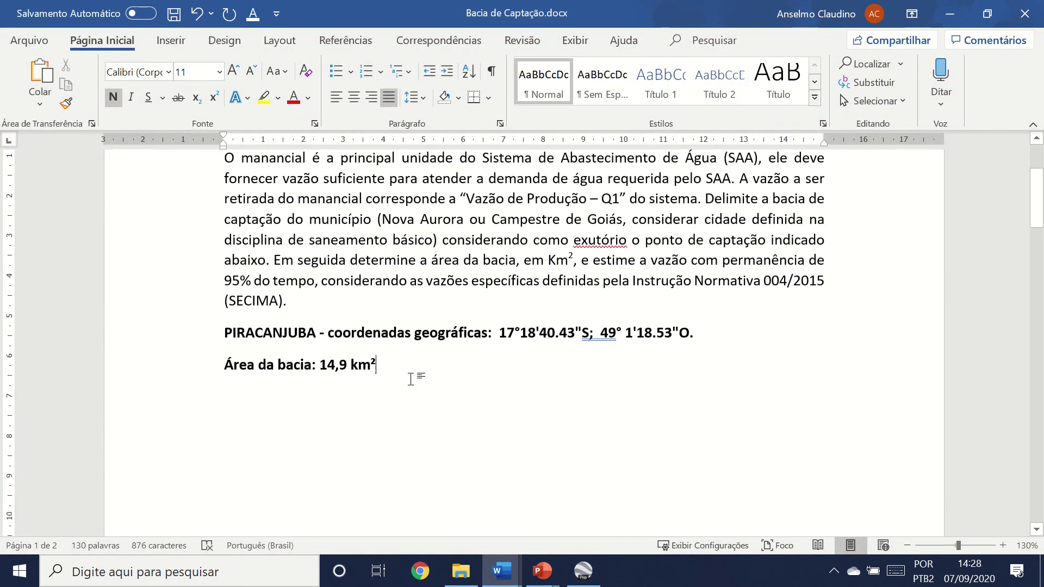
drag(412, 364, 210, 364)
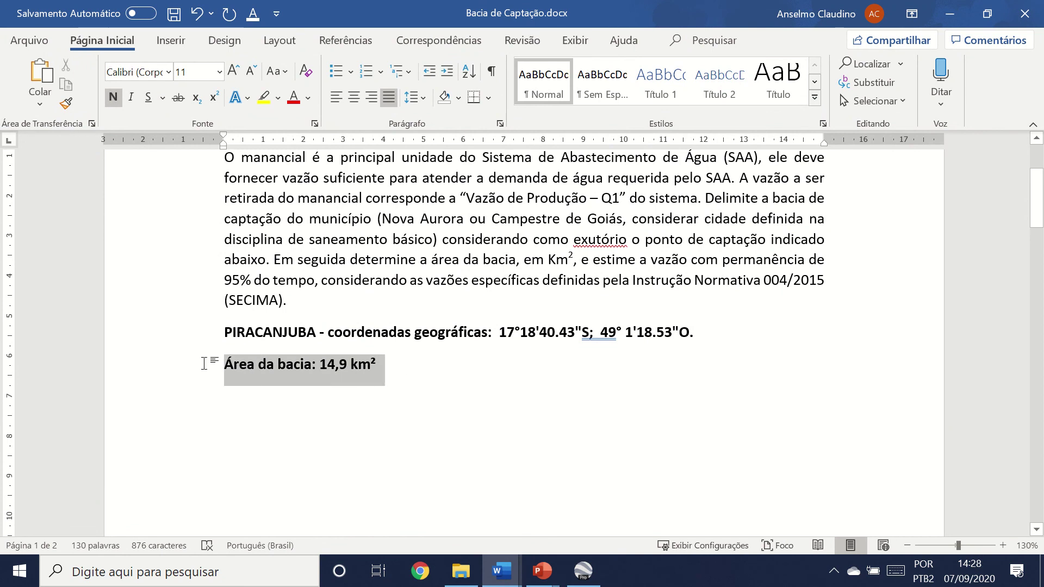
click(458, 332)
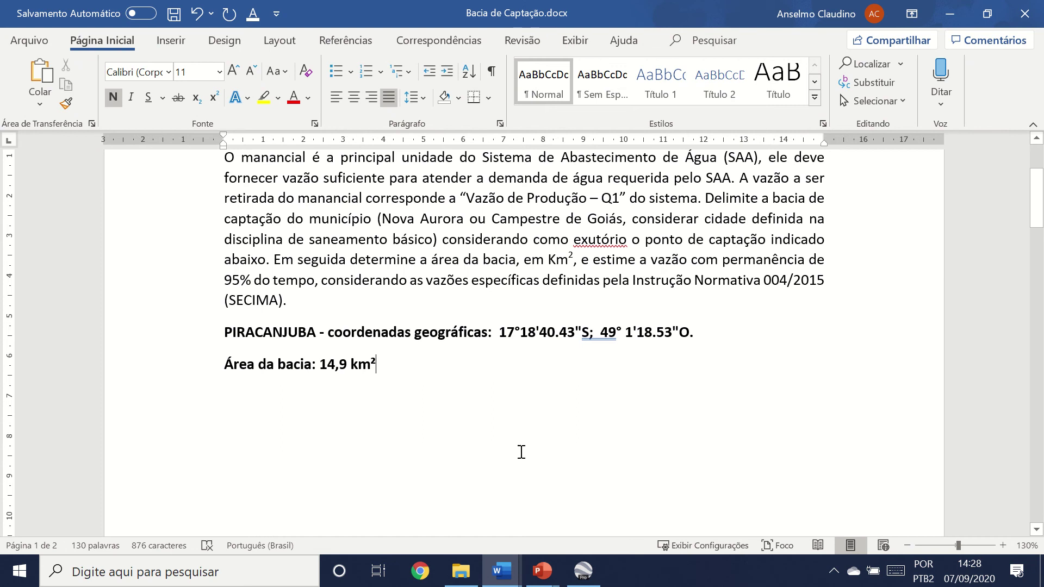
Step: Add a new line reading "Vazão Especifica =" below the basin area line
click(450, 363)
key(Return)
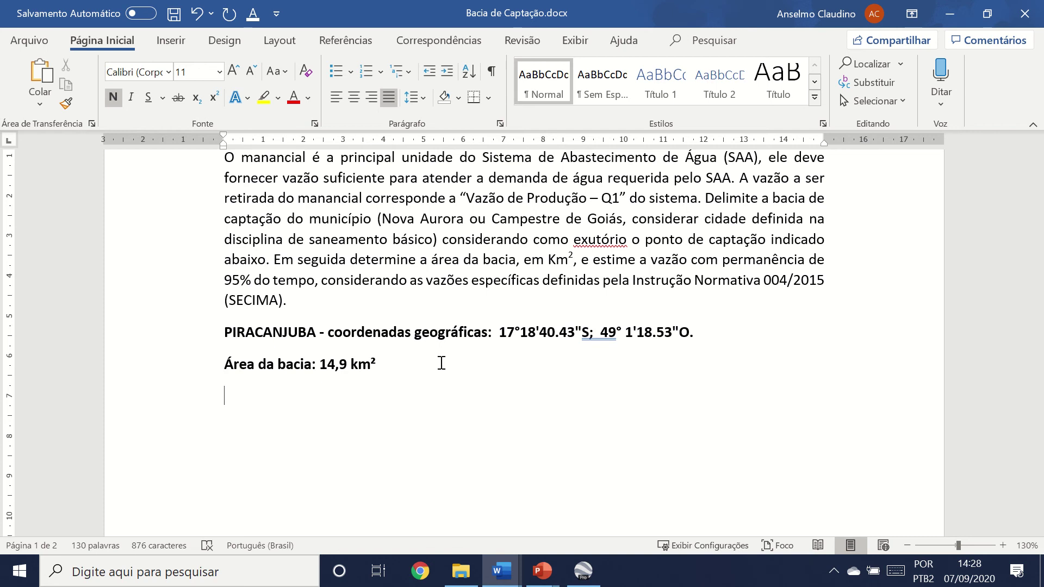
text(V)
key(BackSpace)
key(BackSpace)
text(azõa)
key(BackSpace)
key(BackSpace)
text(ão Especifia )
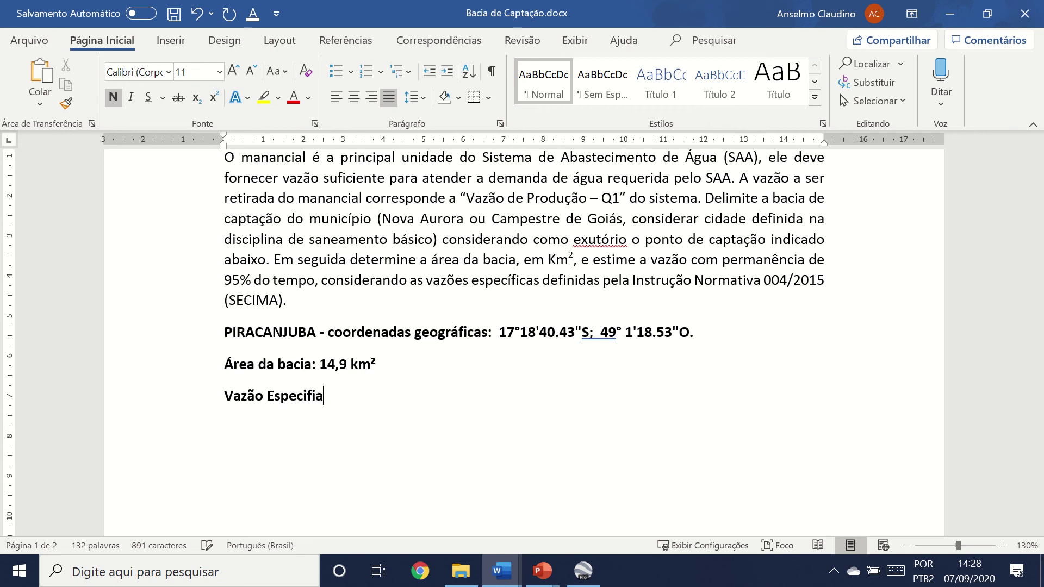
key(BackSpace)
key(BackSpace)
text(ca =)
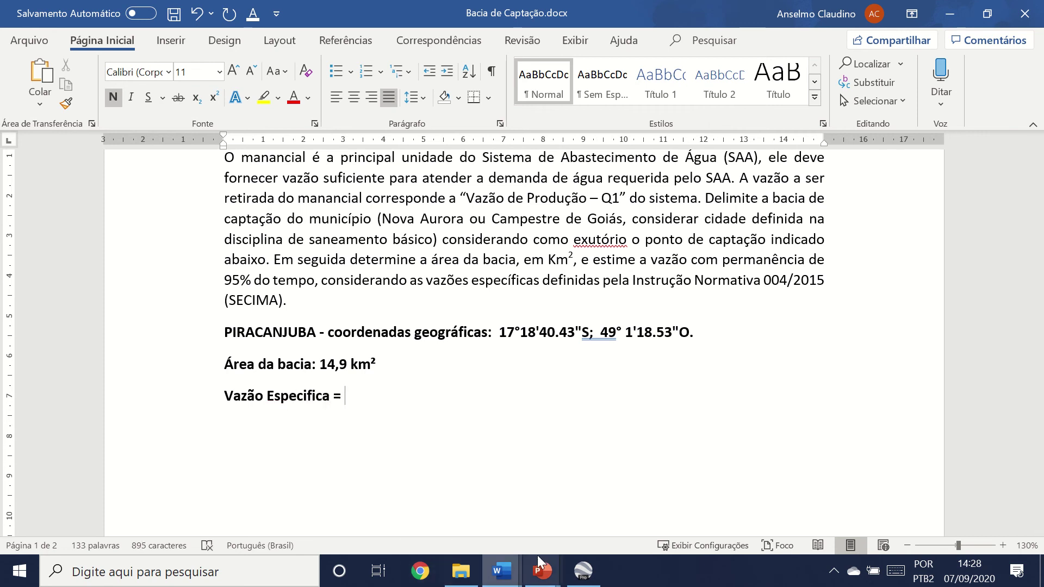
Step: Switch to File Explorer and open Qesp.kmz from the Vazão Especifica folder inside PUC in Google Earth Pro
click(461, 571)
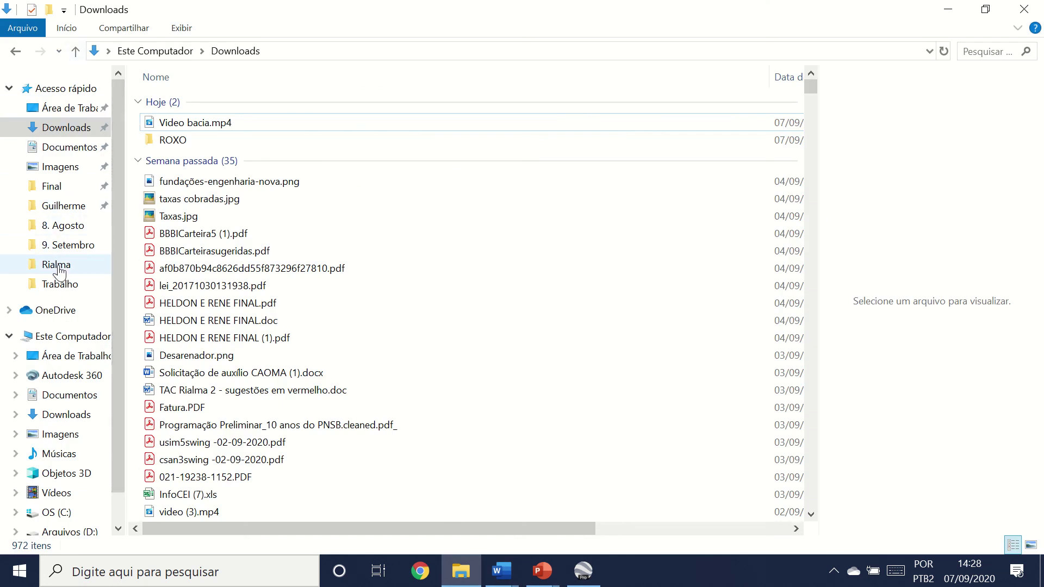
click(61, 285)
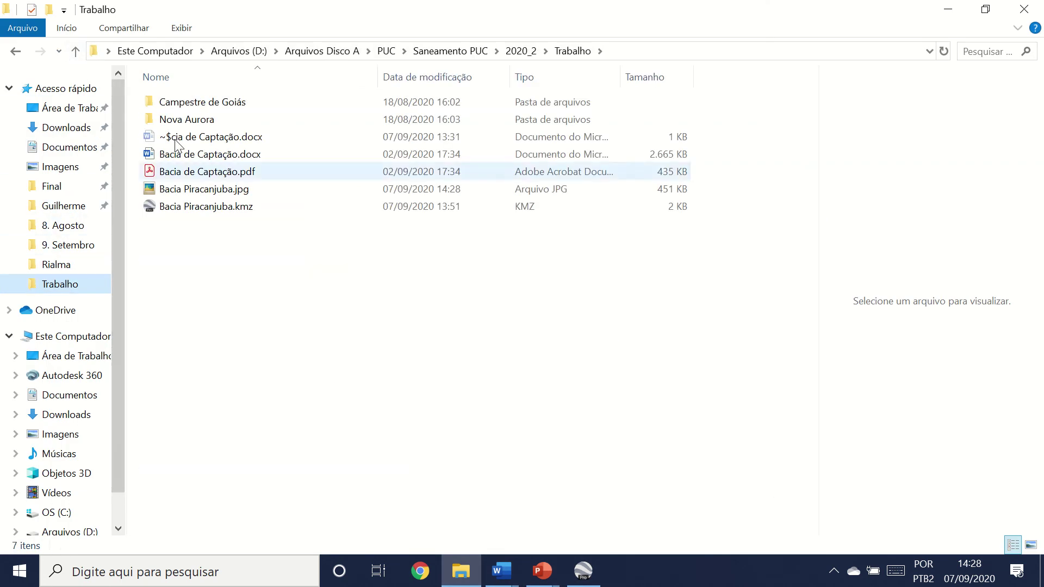
click(427, 54)
click(387, 52)
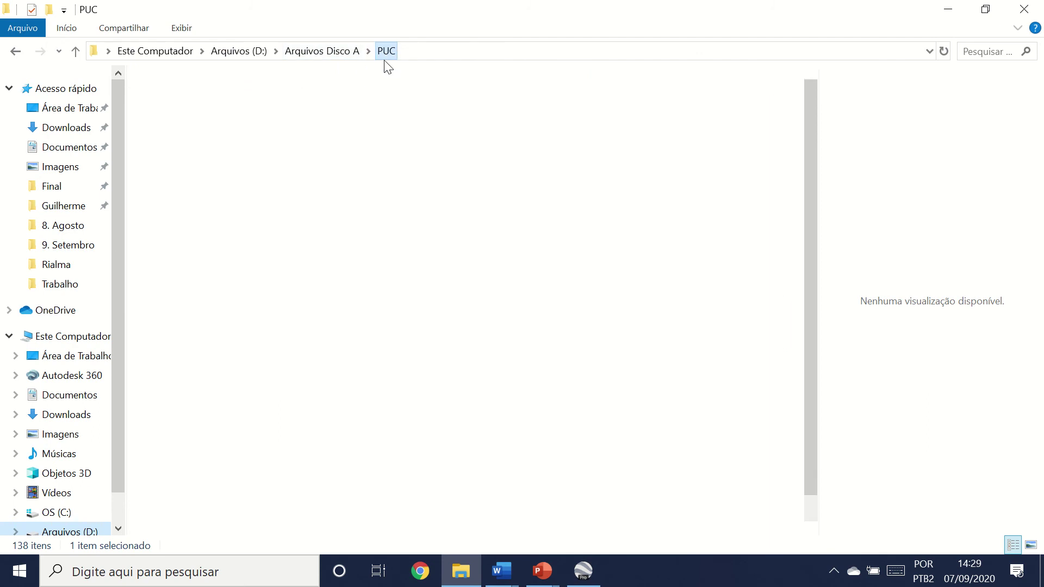
double_click(204, 361)
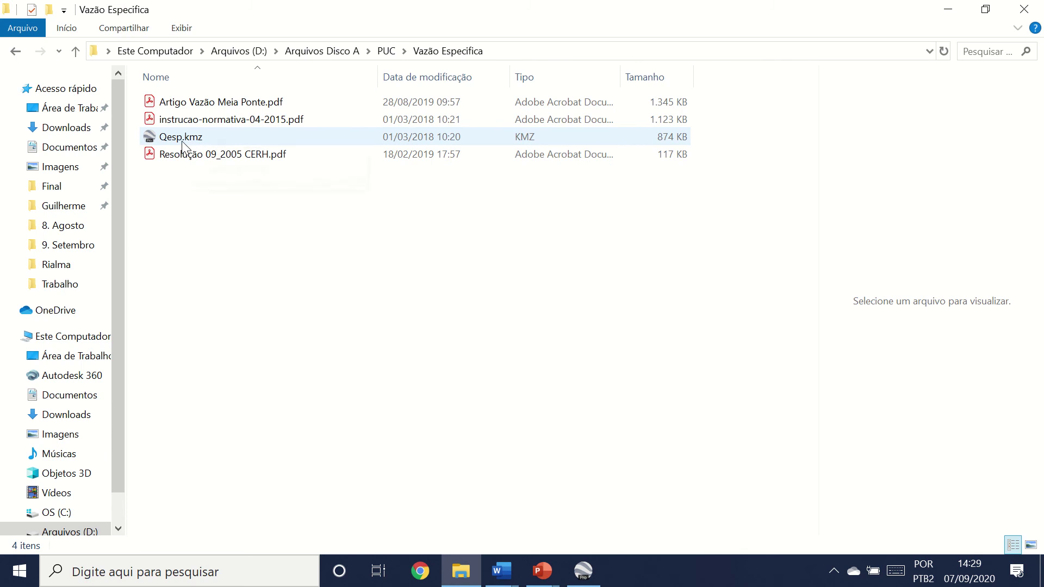
double_click(182, 140)
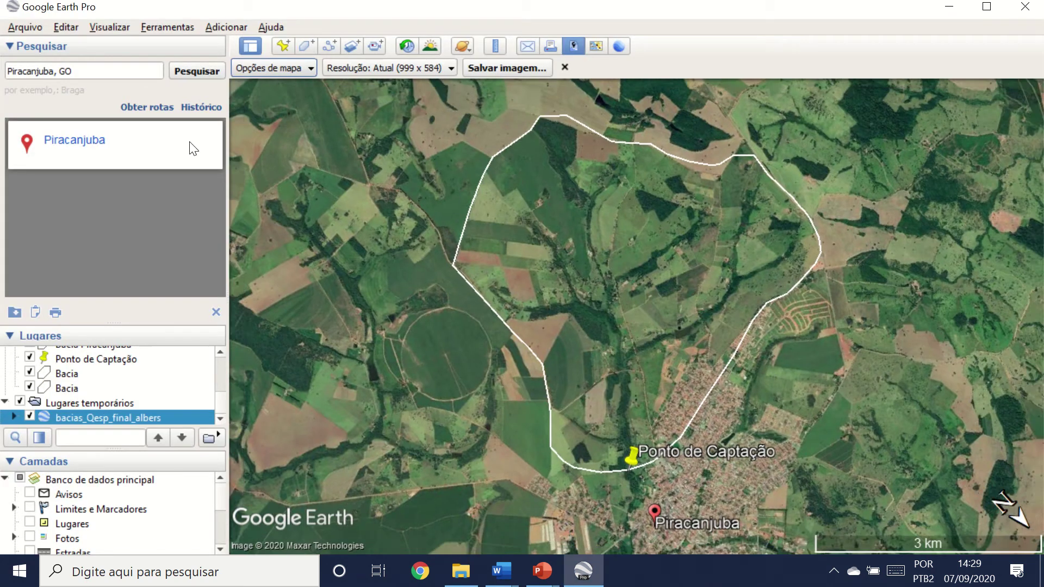
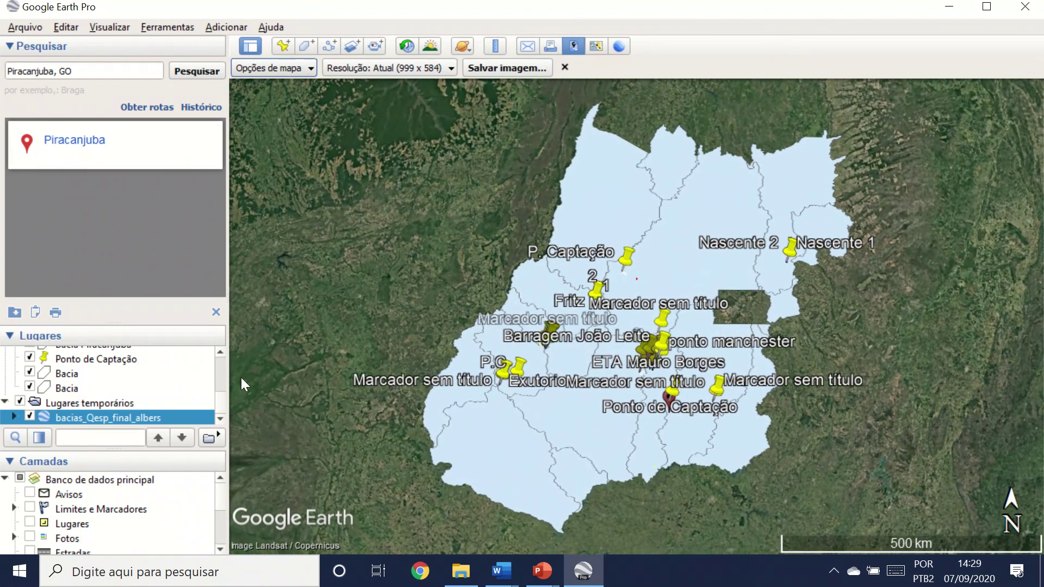
Step: Check the specific flow data of the Claro, Verde, Correntes e Aporé, Turvo e dos Bois, and Meia Ponte units
scroll(615, 369, up, 3)
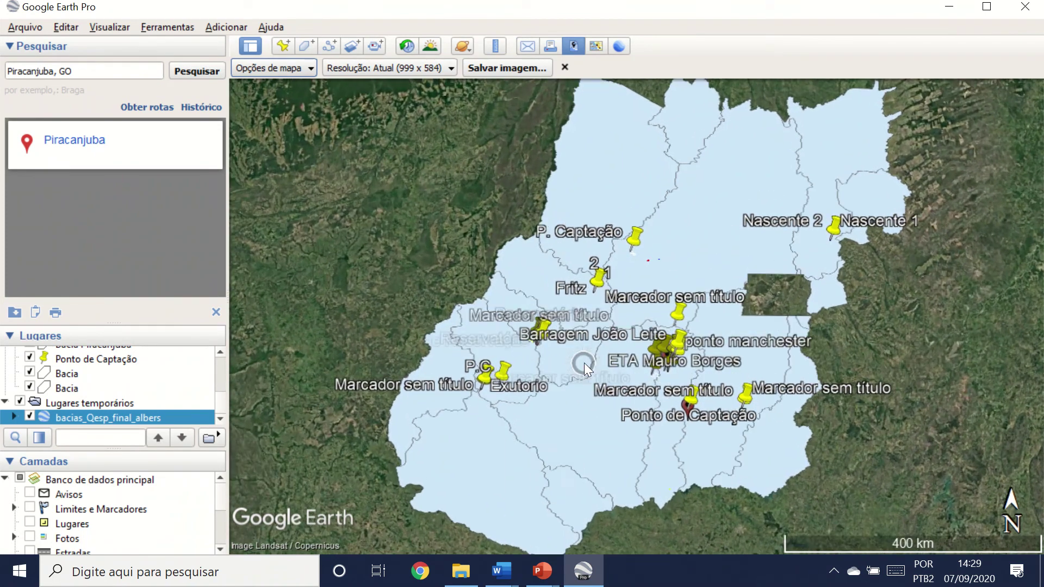
scroll(615, 368, down, 3)
scroll(692, 336, up, 3)
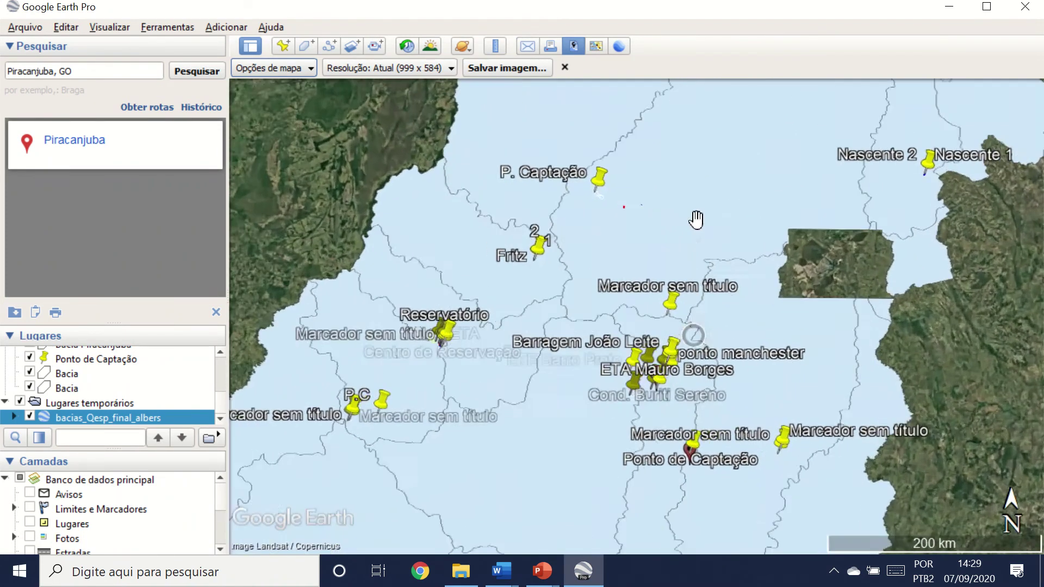
scroll(800, 255, down, 3)
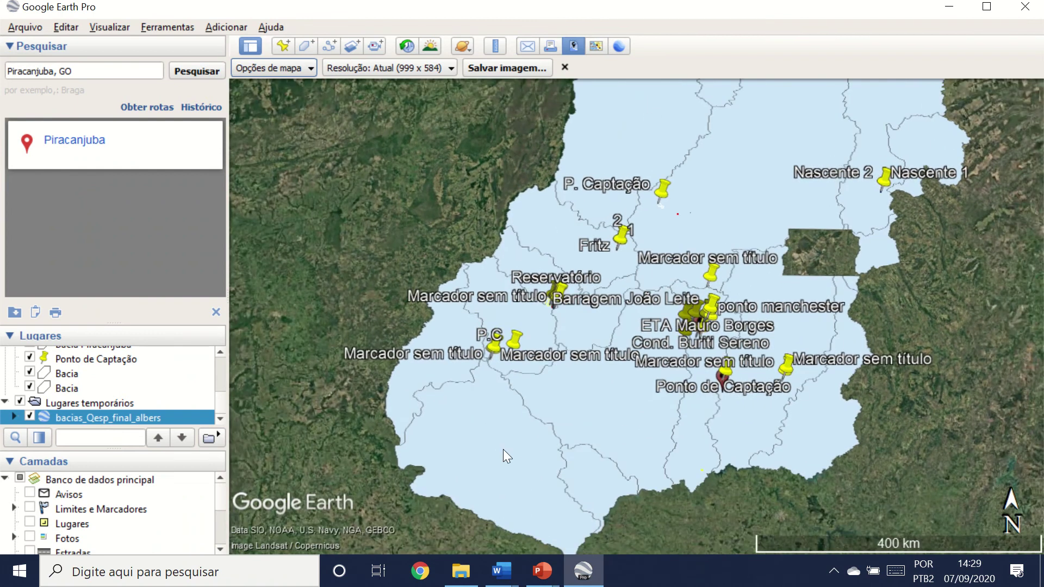
click(504, 449)
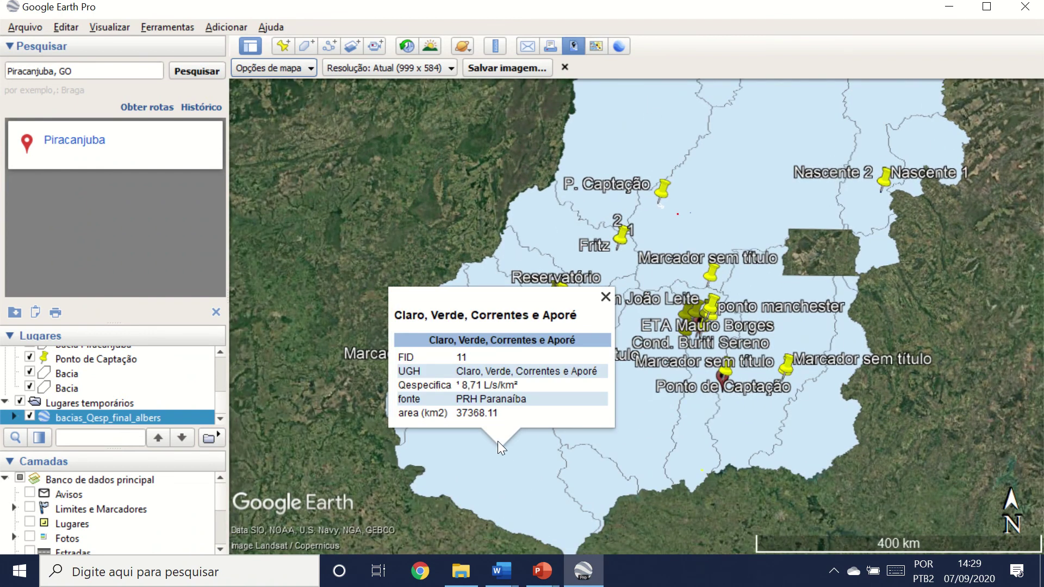
click(607, 298)
click(607, 409)
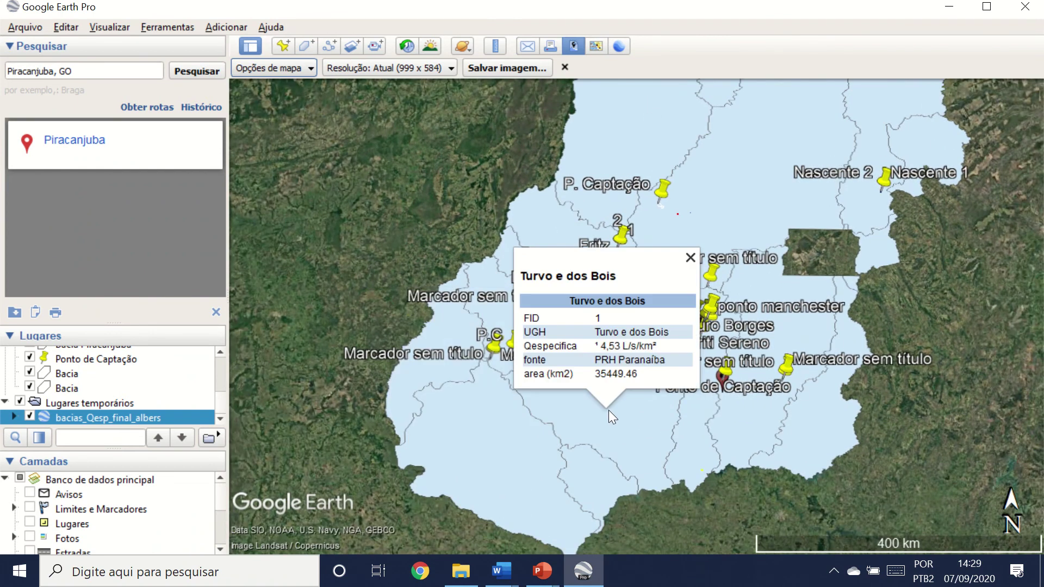
click(691, 258)
click(708, 427)
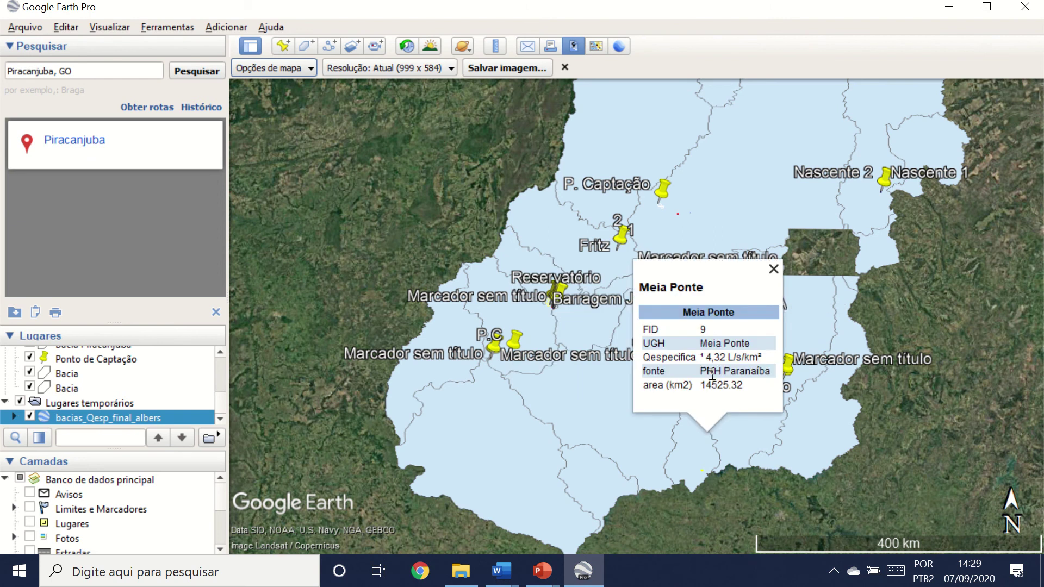
click(773, 269)
Step: Check the specific flow data of the Corumbá and Meia Ponte units on either side of the Ponto de Captação marker
scroll(752, 332, up, 5)
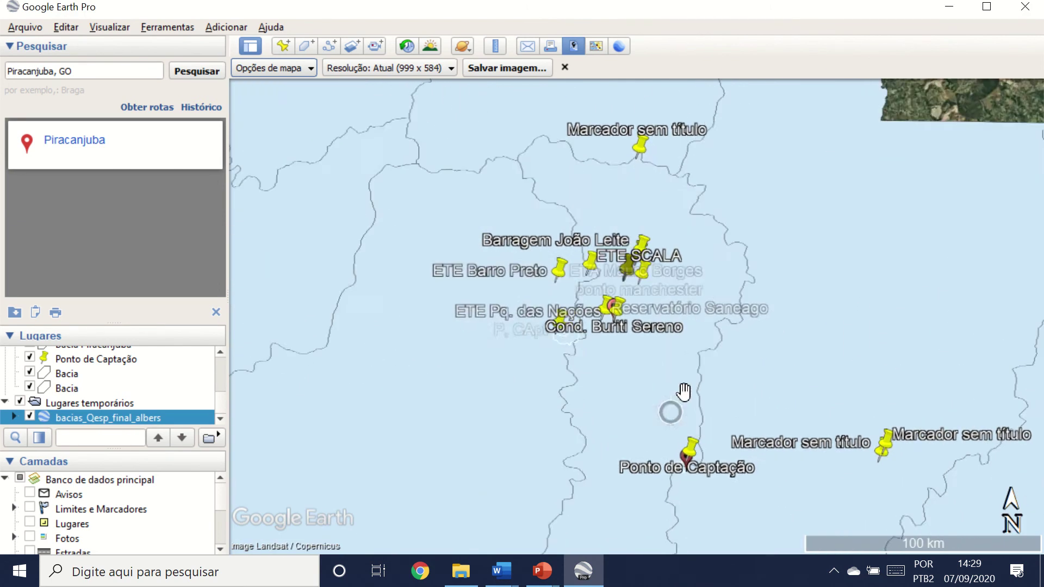
drag(763, 369, 673, 263)
click(654, 360)
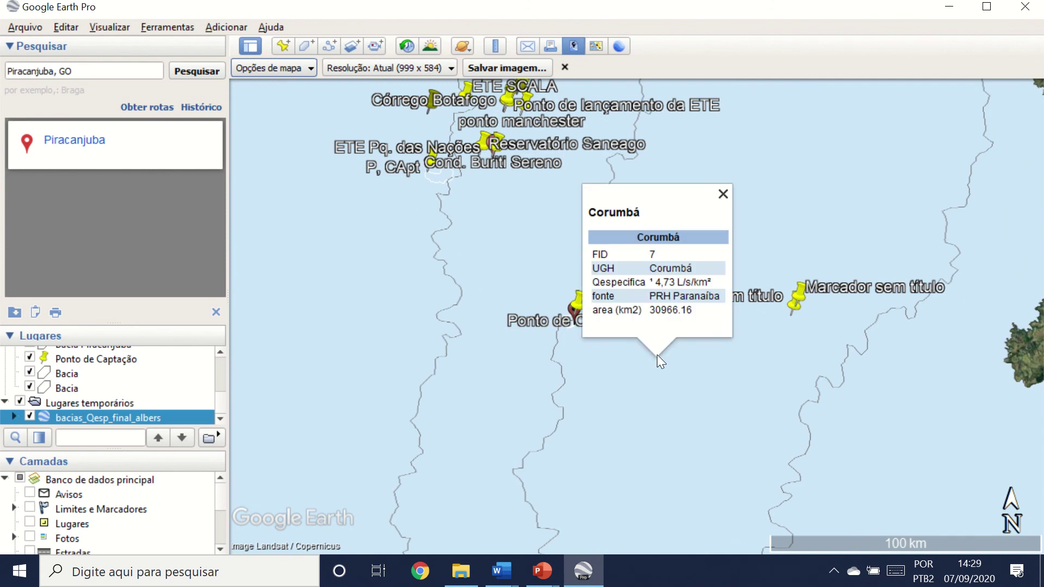
drag(594, 282, 712, 276)
click(710, 409)
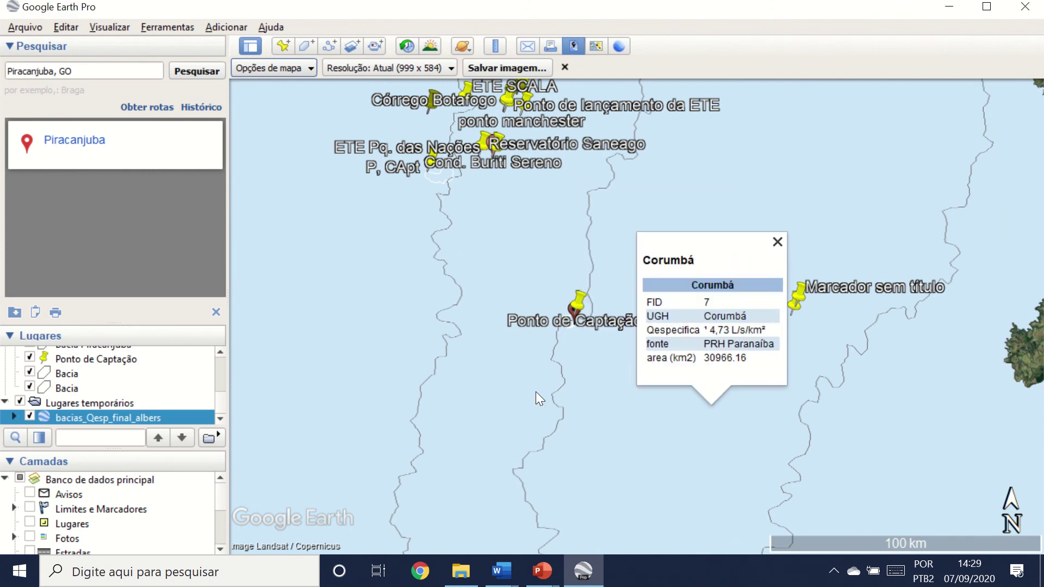
click(455, 361)
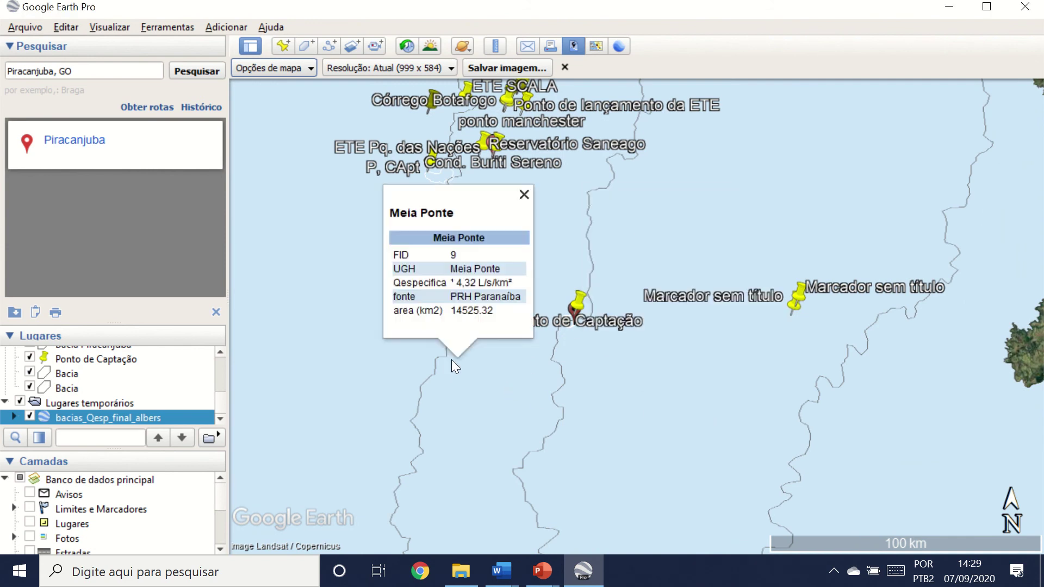
click(524, 194)
Step: Examine where the unit boundary crosses the Piracanjuba basin outline and check the data of the unit southeast of it
scroll(518, 306, up, 3)
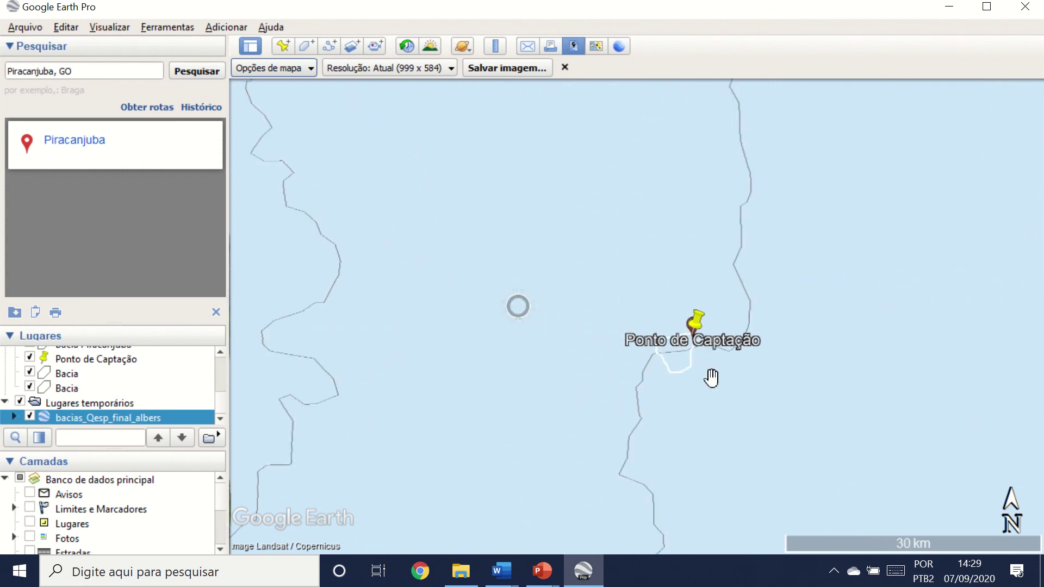
scroll(650, 318, up, 5)
scroll(648, 306, down, 3)
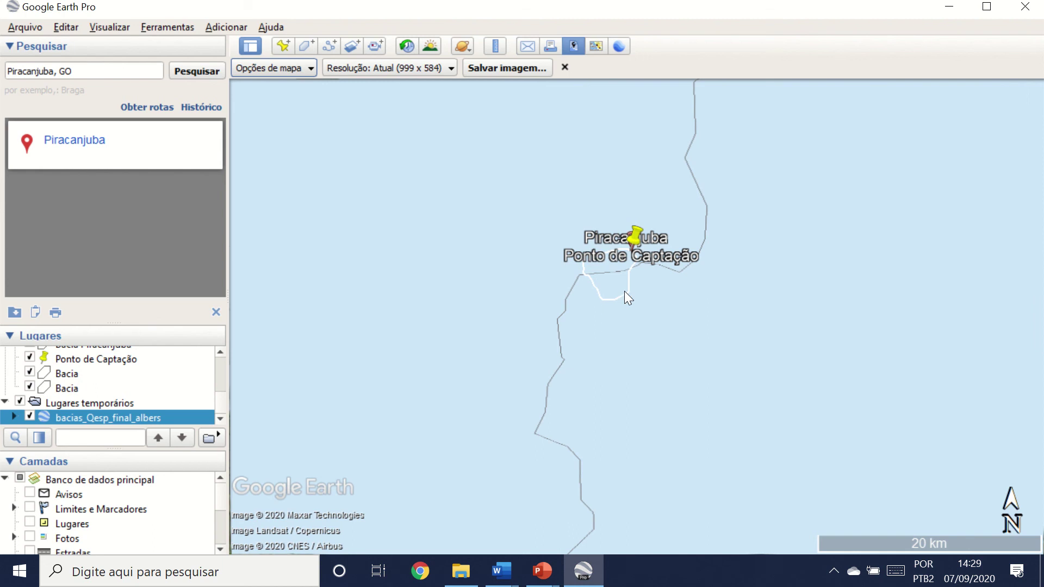
scroll(624, 292, up, 2)
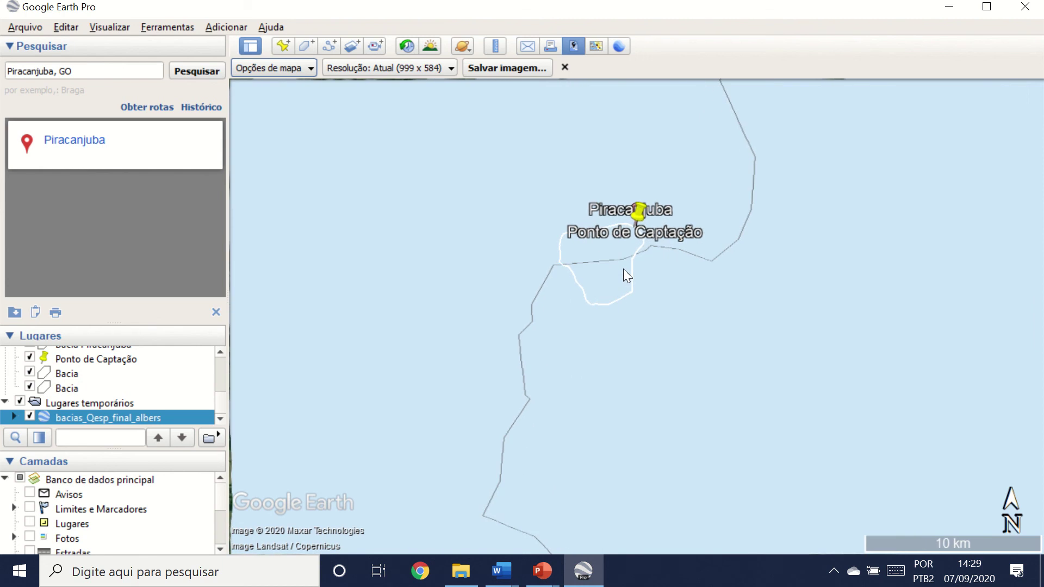
click(446, 252)
click(517, 284)
click(648, 316)
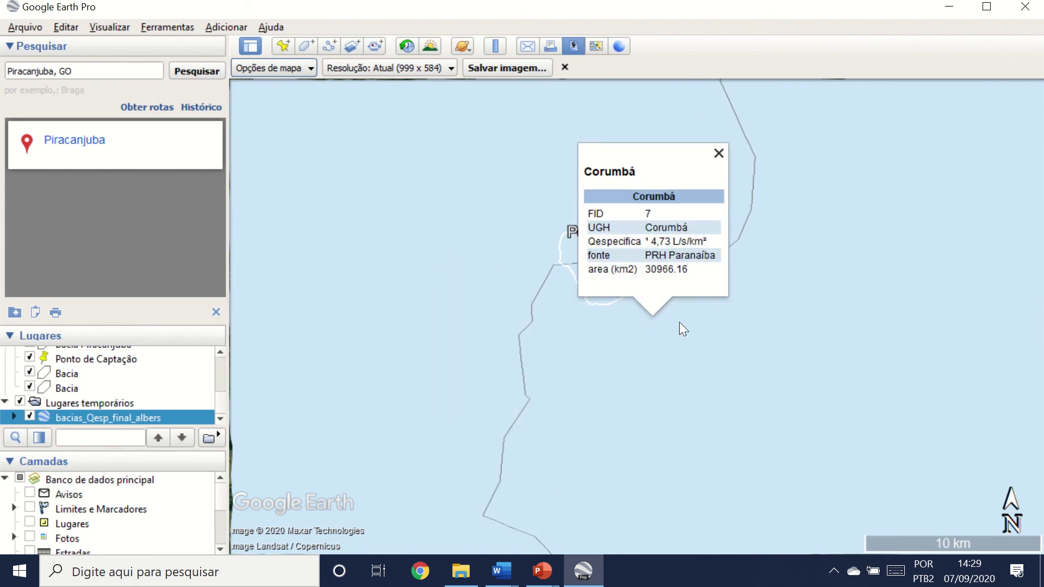
click(719, 153)
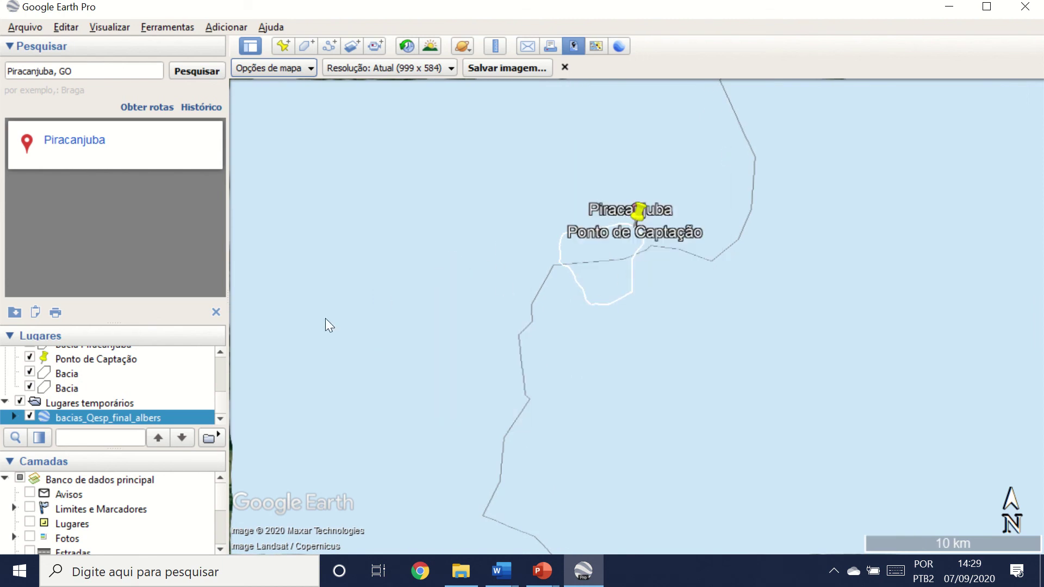
Step: Hide the bacias_Qesp_final_albers layer and examine the streams around the Ponto de Captação marker in the satellite imagery
click(29, 417)
scroll(512, 252, up, 1)
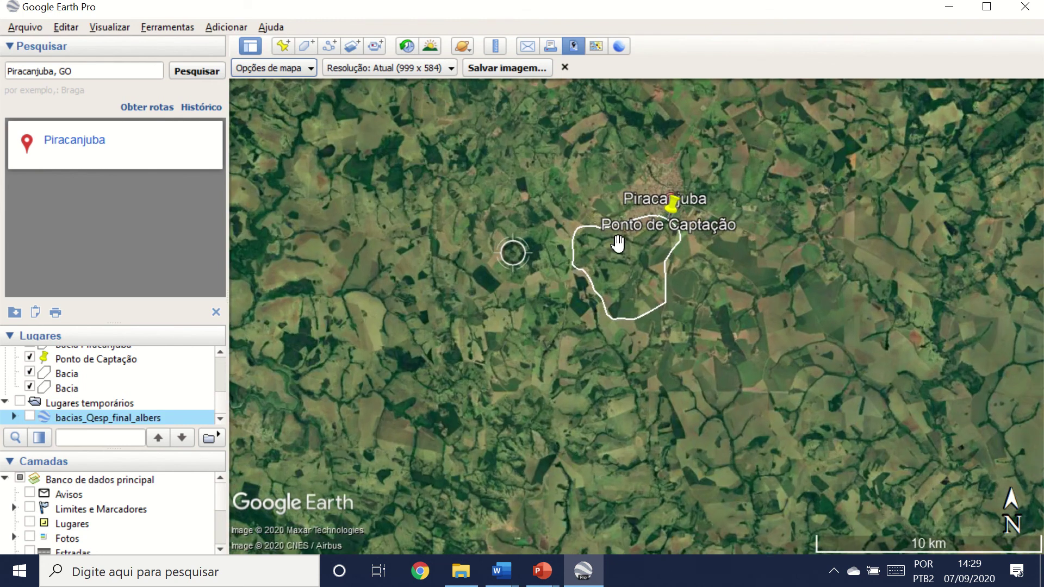
drag(716, 275, 571, 357)
scroll(584, 356, up, 3)
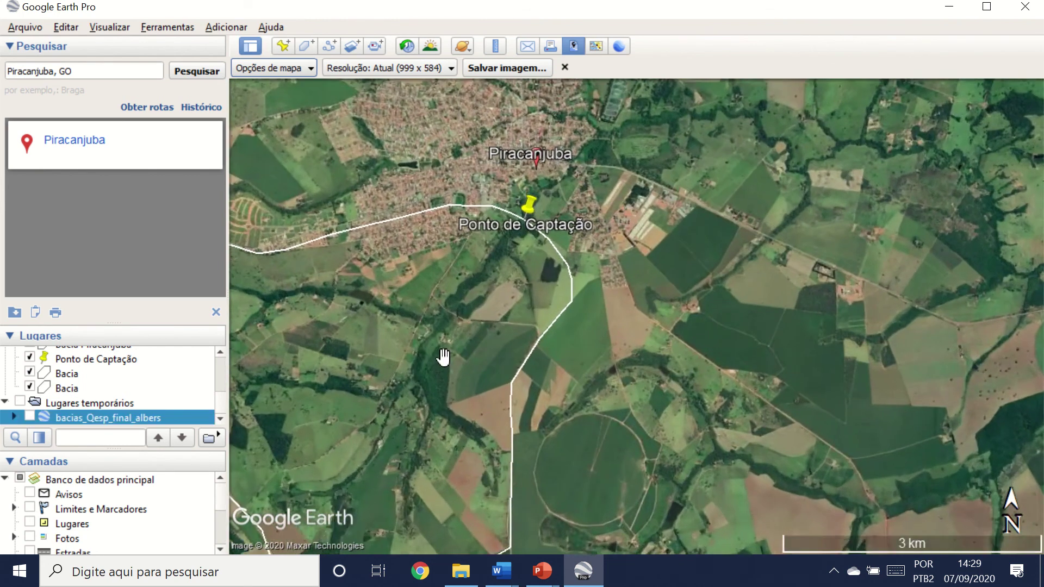
drag(489, 309, 461, 400)
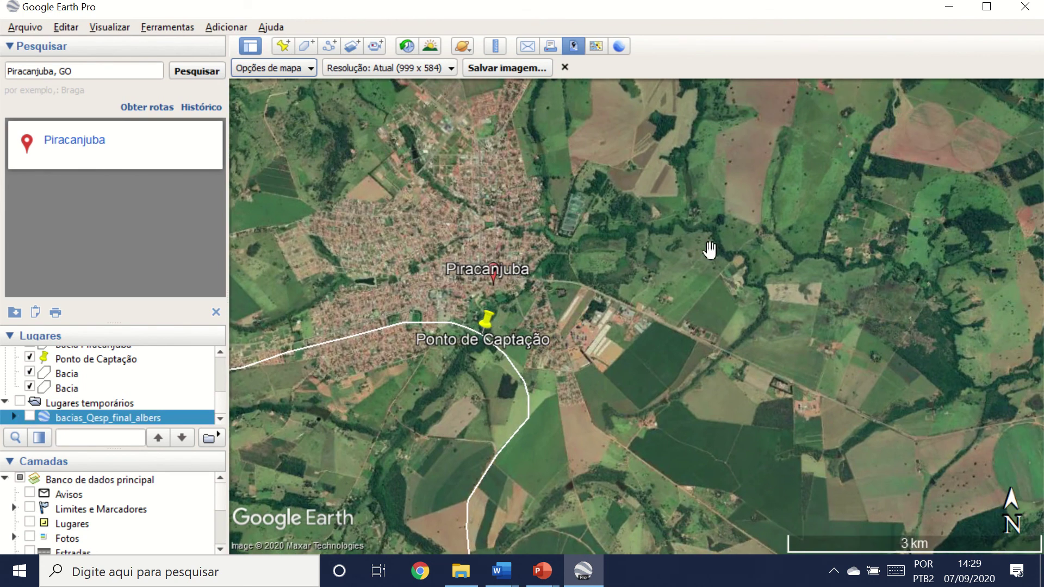
Step: Follow the watercourses southeast of Piracanjuba in the imagery to judge the drainage direction, and return to the basin outline
drag(710, 250, 676, 235)
drag(844, 284, 708, 238)
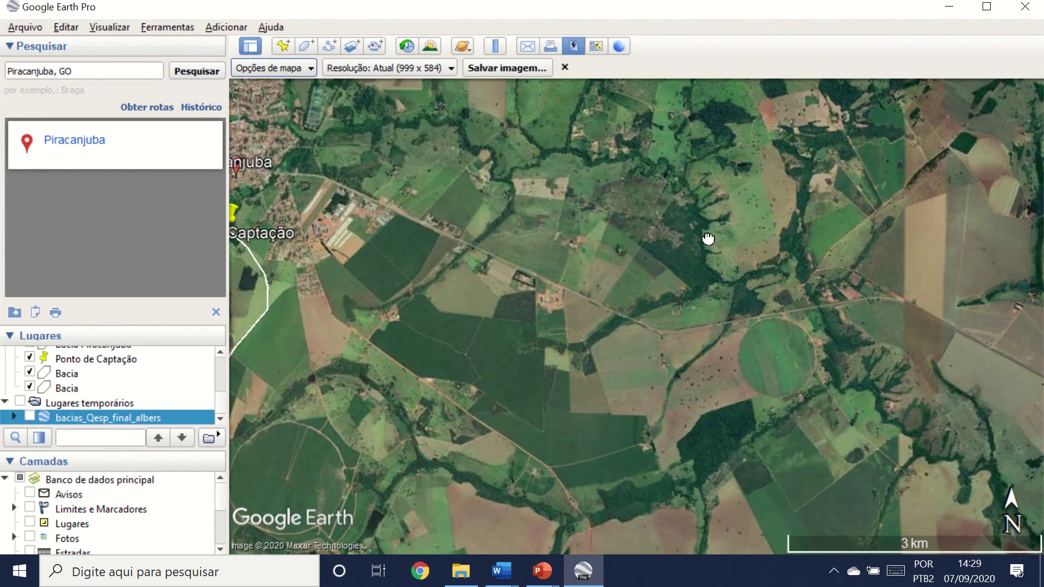
drag(845, 343, 711, 227)
drag(855, 350, 747, 210)
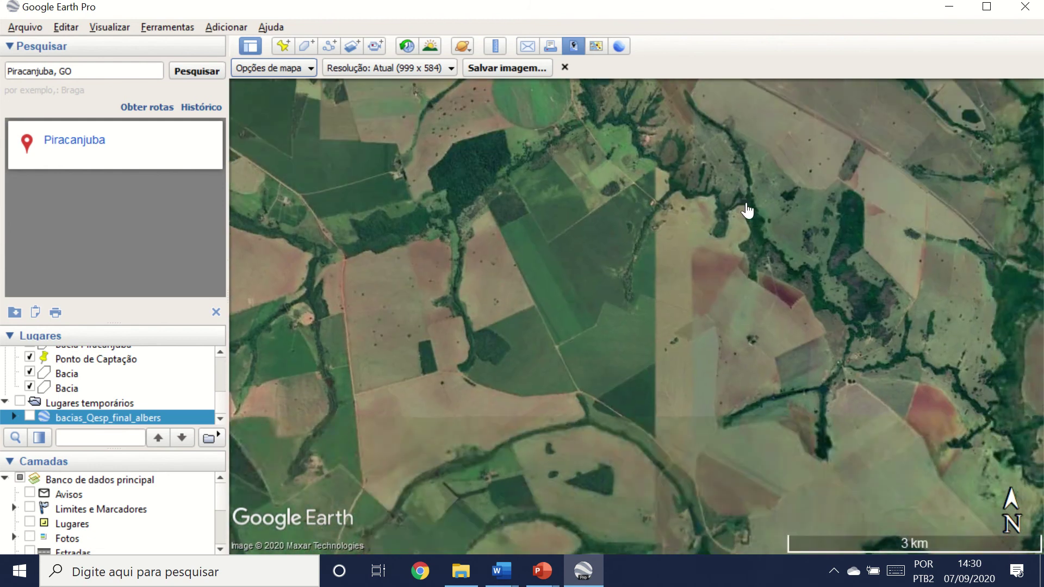
drag(893, 357, 703, 191)
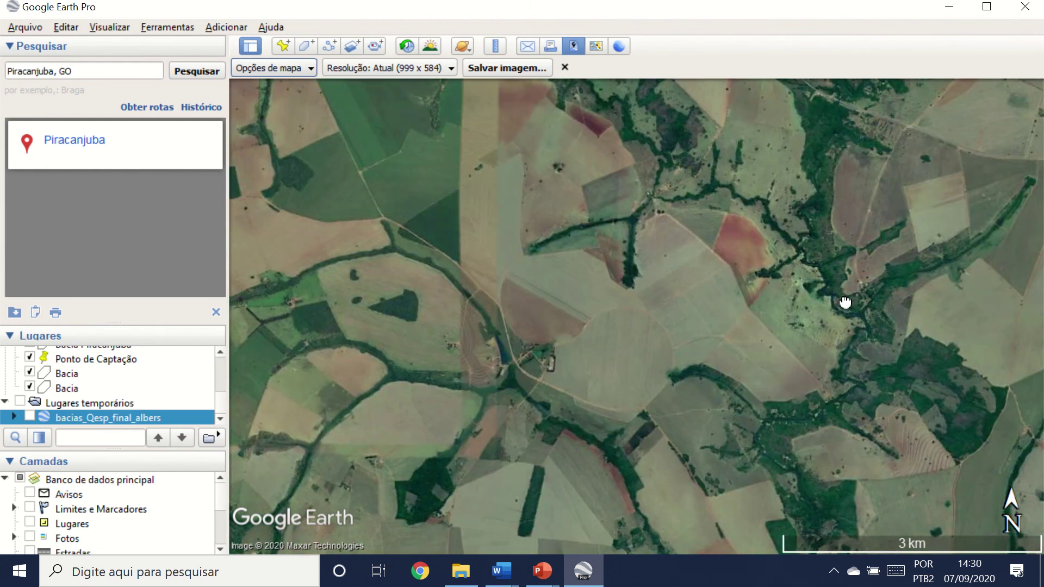
scroll(827, 247, down, 5)
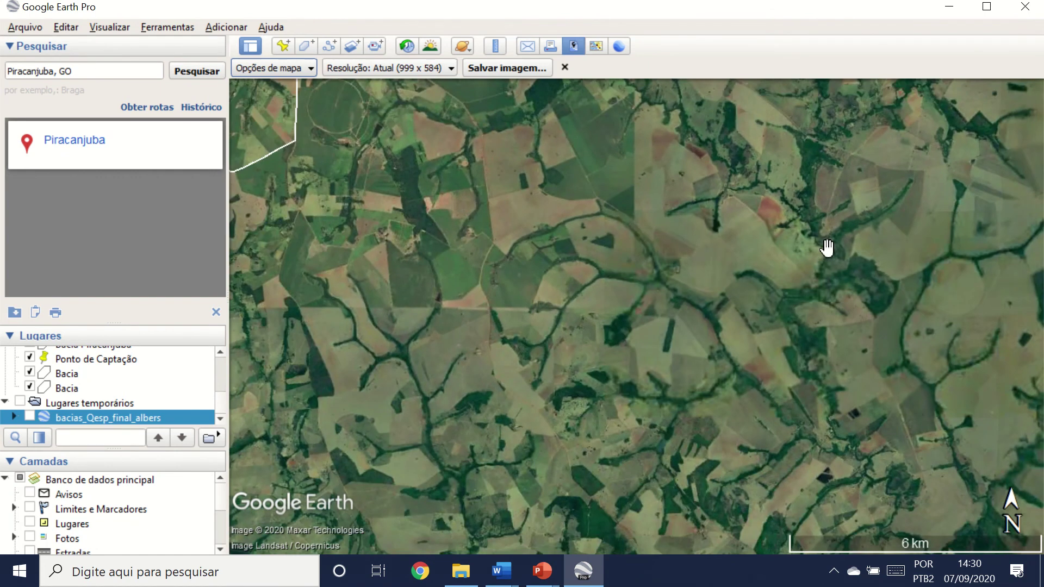
drag(850, 389, 777, 249)
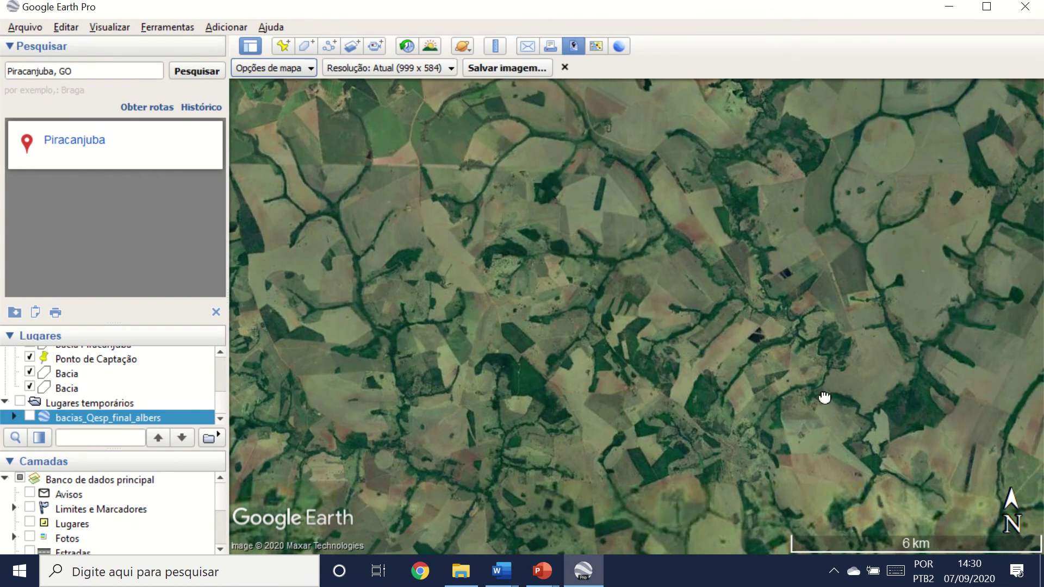
drag(825, 397, 783, 260)
drag(825, 384, 739, 174)
scroll(763, 283, down, 1)
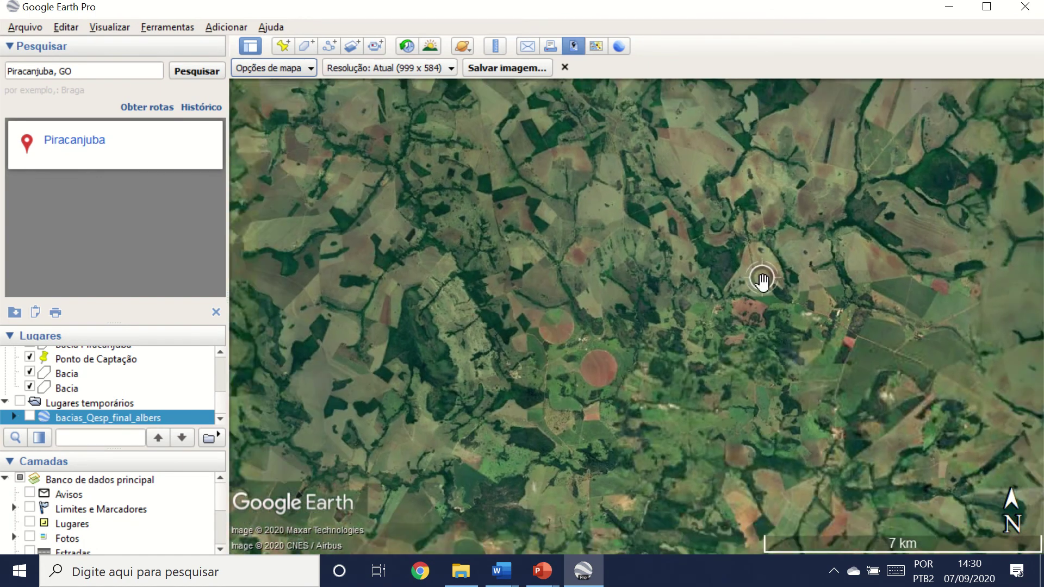
scroll(763, 282, down, 2)
drag(768, 318, 859, 378)
scroll(799, 290, down, 2)
drag(768, 292, 919, 360)
drag(752, 318, 814, 352)
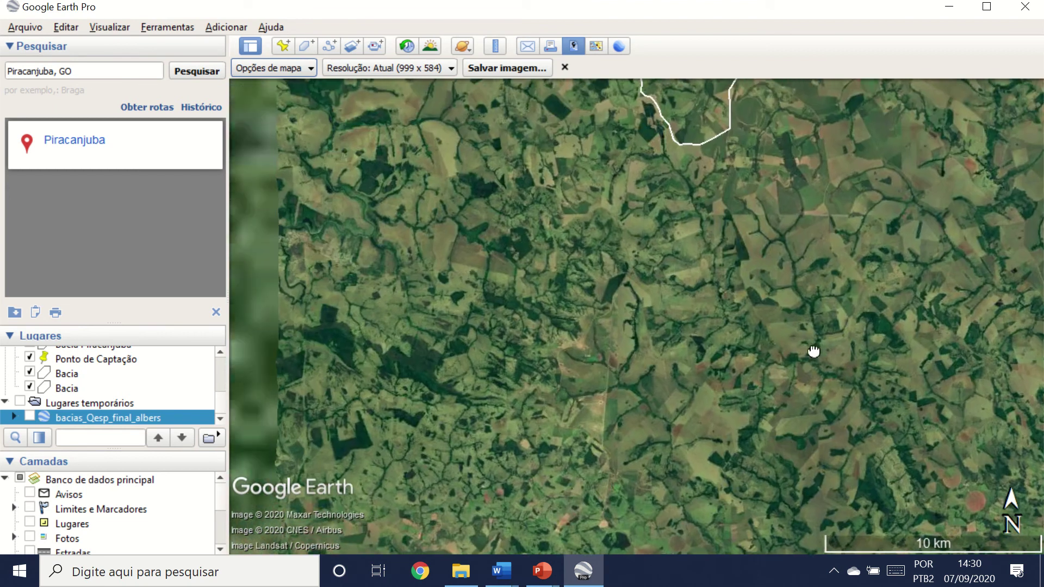
drag(736, 350, 687, 408)
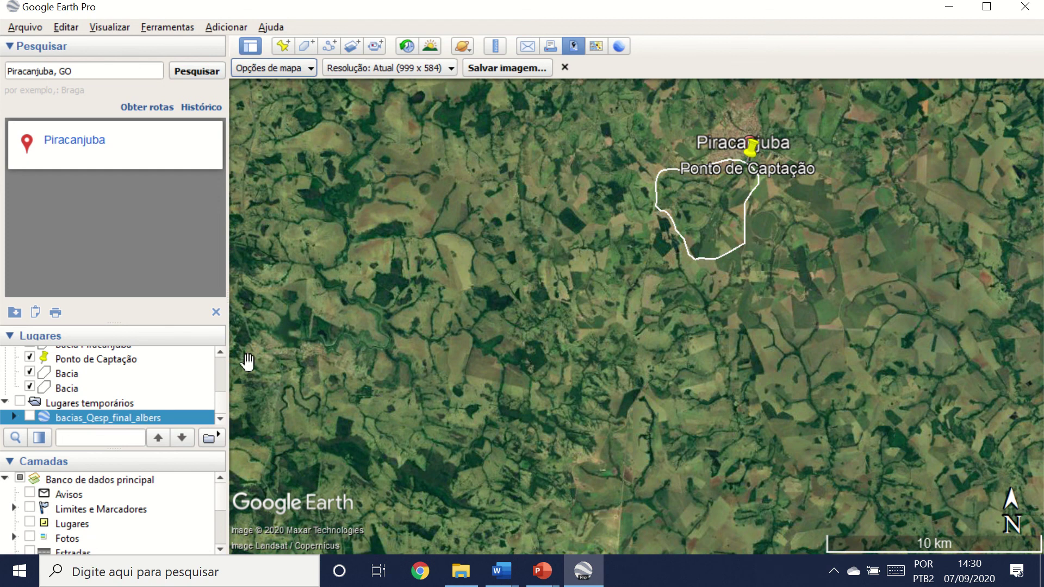
Step: Show the bacias_Qesp_final_albers layer again and compare the Meia Ponte and Corumbá specific flow data beside the basin outline
click(29, 417)
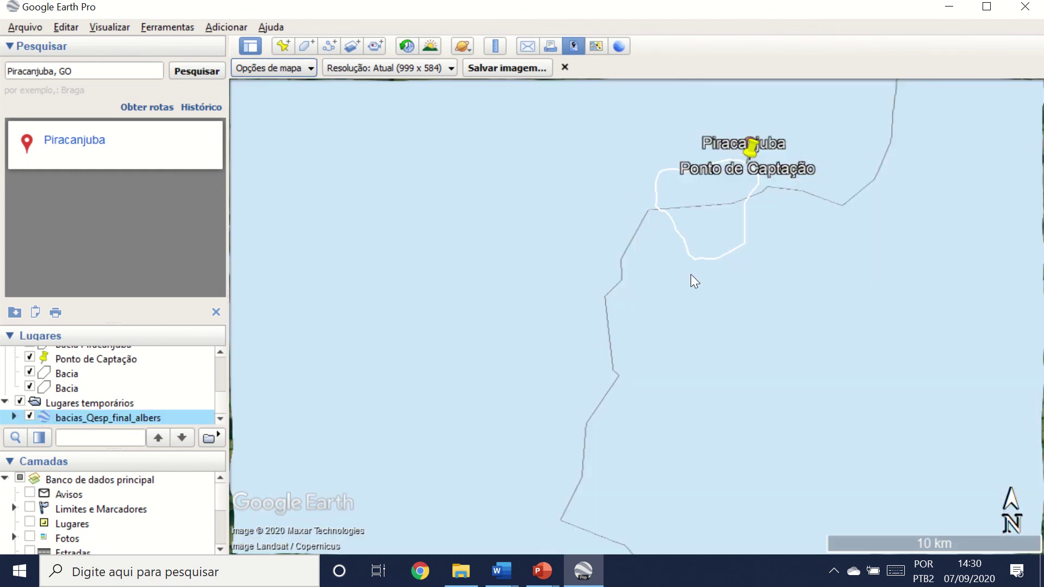
drag(694, 281, 690, 371)
click(521, 220)
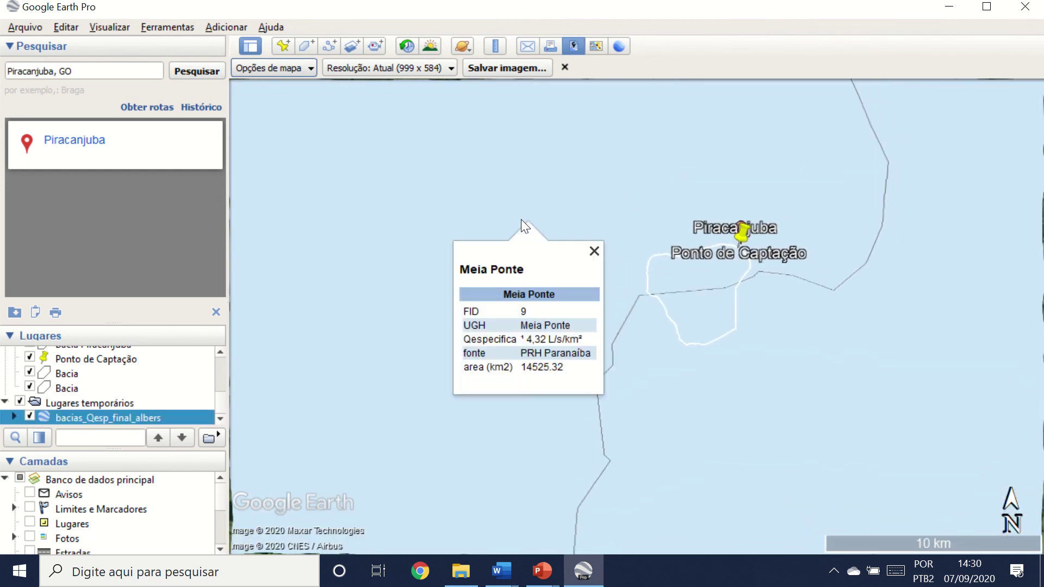
click(781, 395)
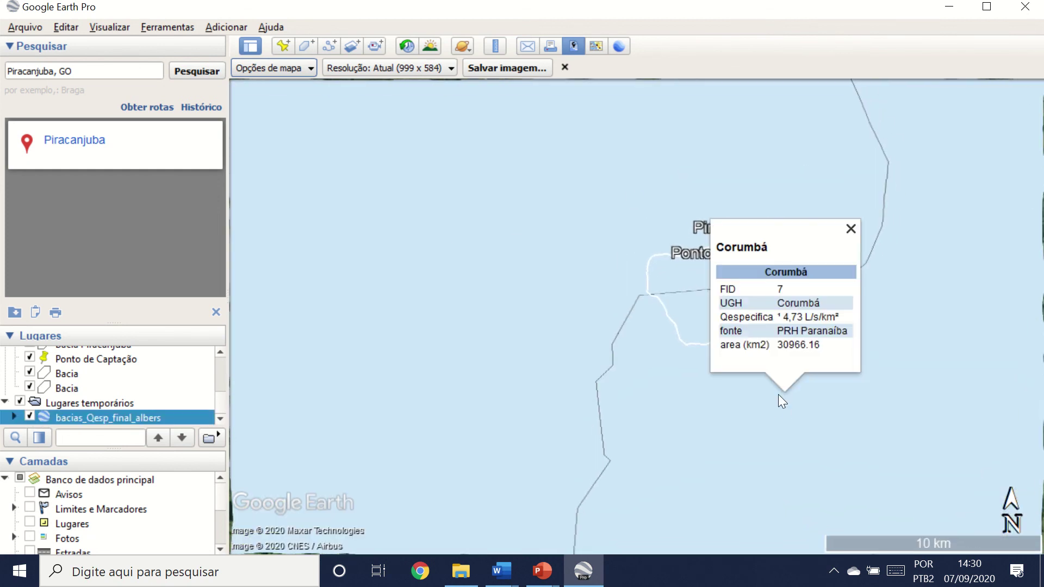
click(851, 229)
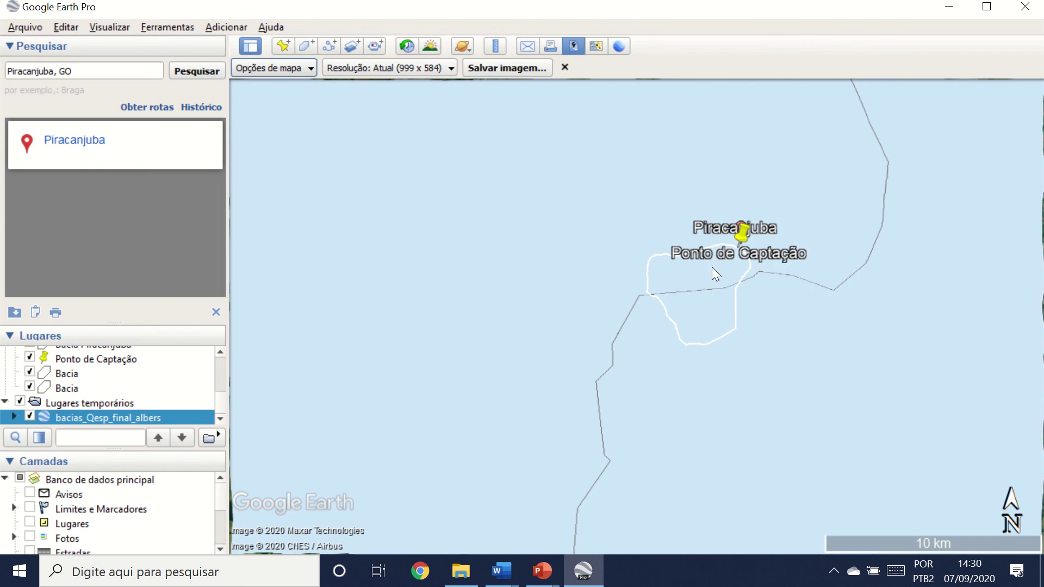
click(850, 387)
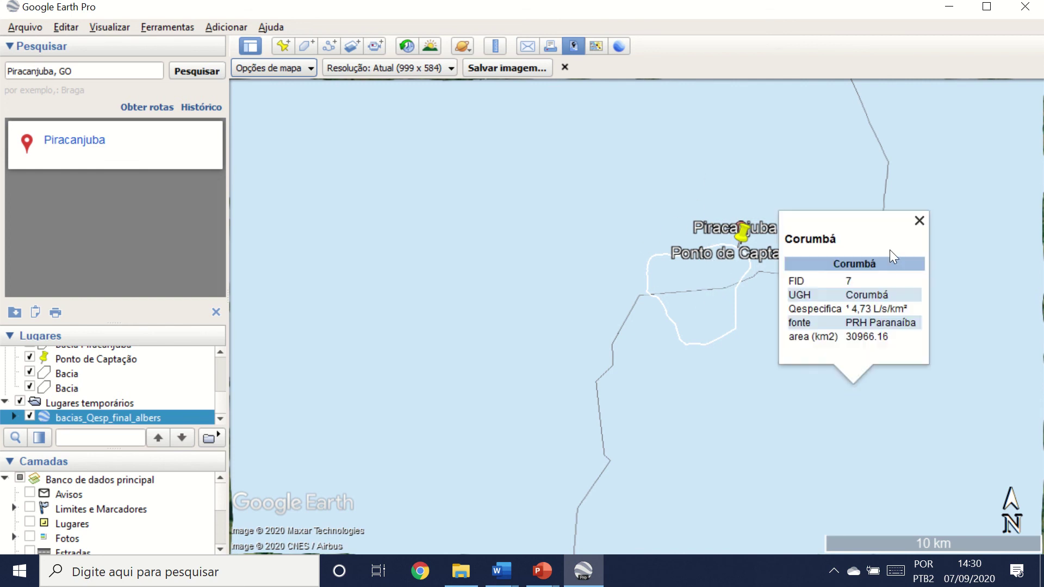
click(919, 223)
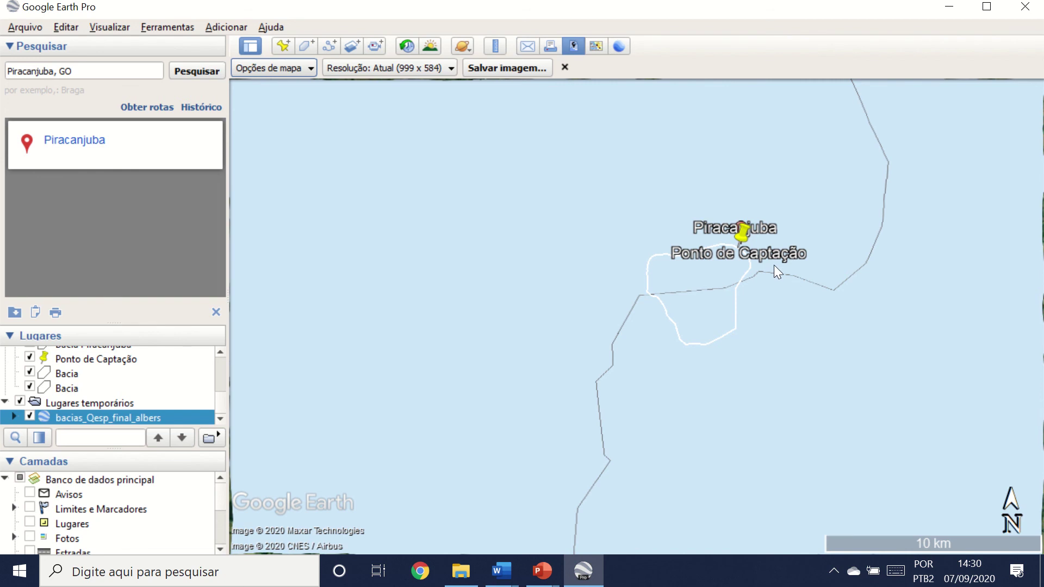
scroll(751, 272, down, 3)
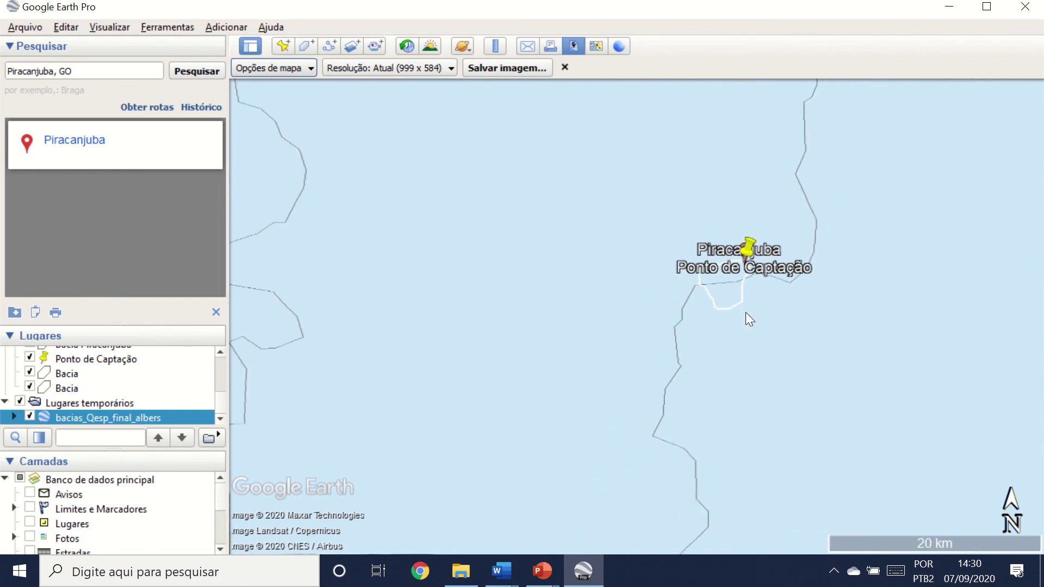
scroll(797, 373, up, 2)
scroll(738, 354, up, 1)
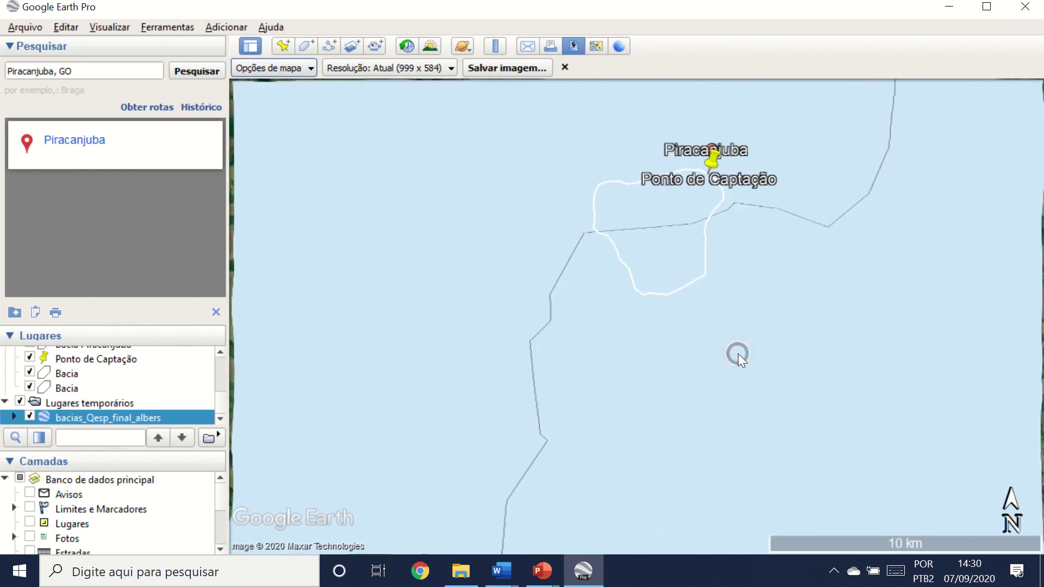
Step: Open the data of the Corumbá unit southeast of the basin outline and copy its Qespecifica row
scroll(716, 319, up, 1)
scroll(717, 318, down, 3)
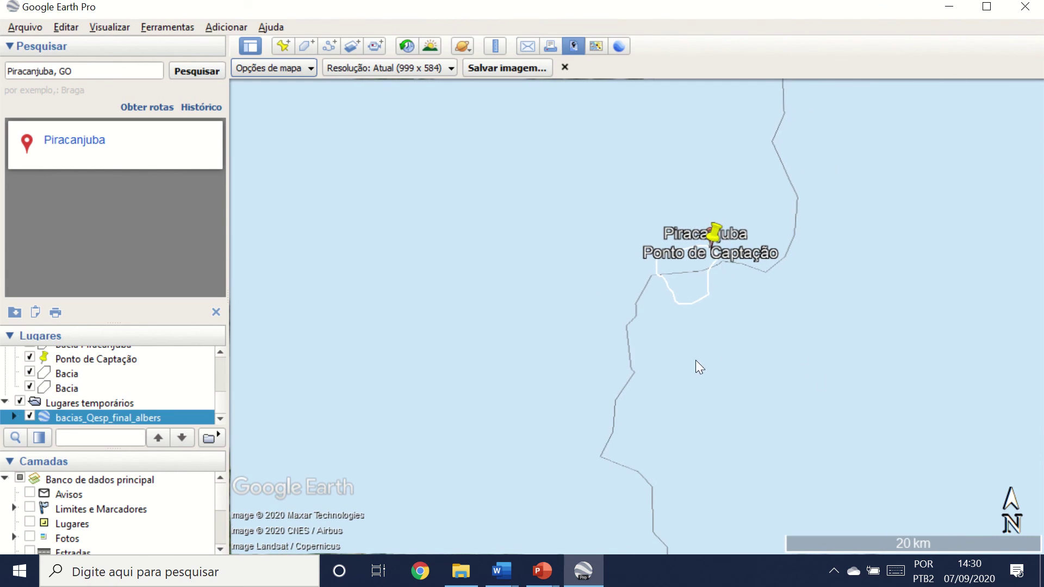
scroll(696, 360, up, 2)
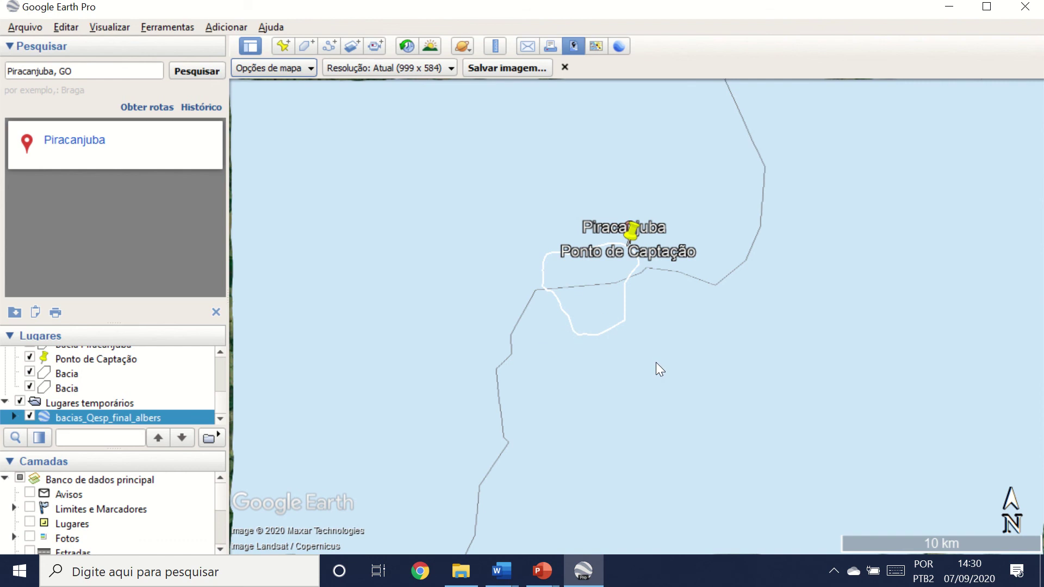
click(707, 367)
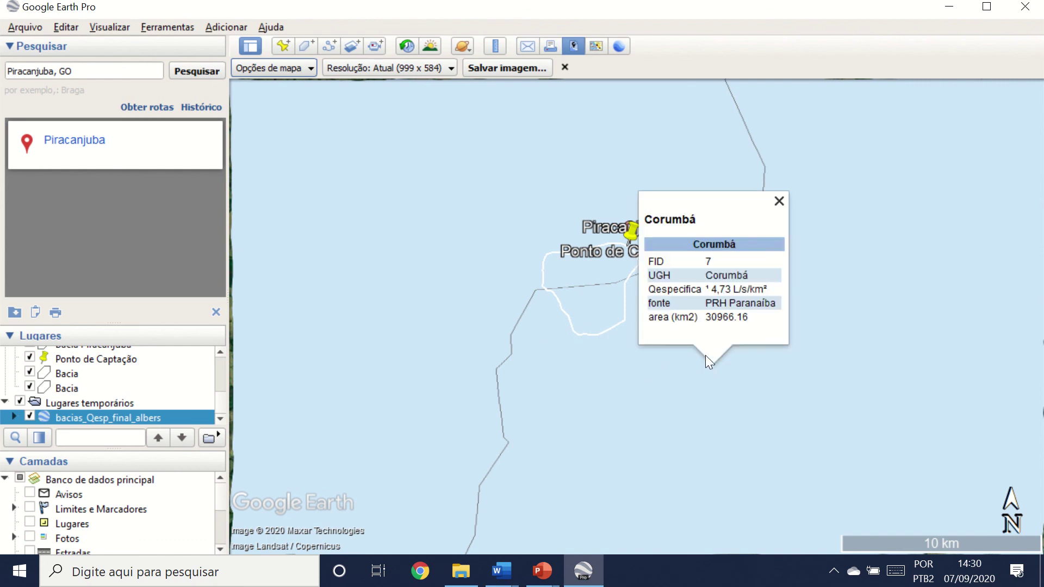
click(650, 291)
drag(656, 291, 771, 290)
key(ctrl+c)
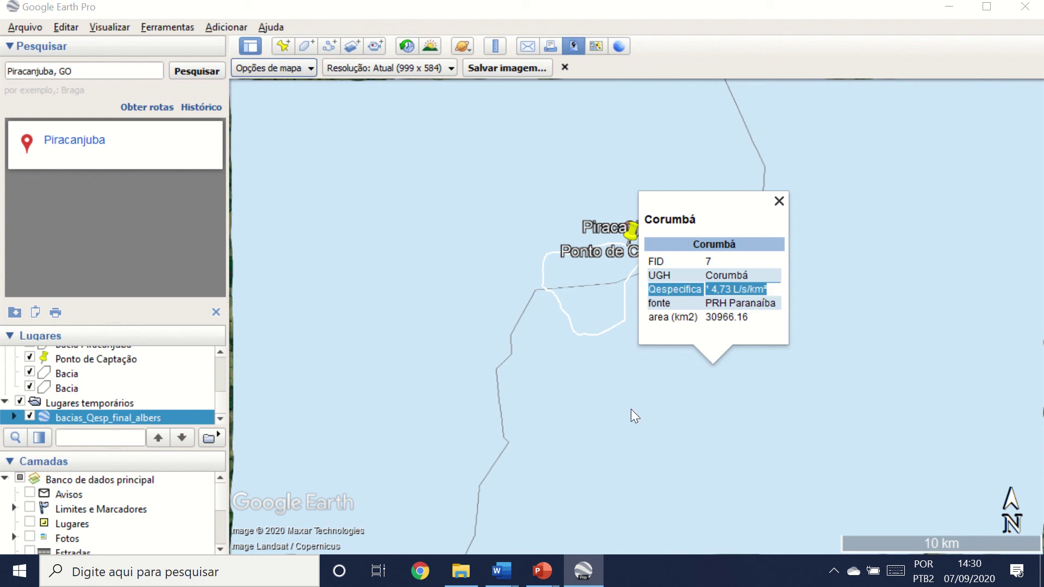
Step: Switch to Bacia de Captação.docx in Word and paste the copied row beneath the Vazão Especifica label, without its equals sign
mouse_move(497, 576)
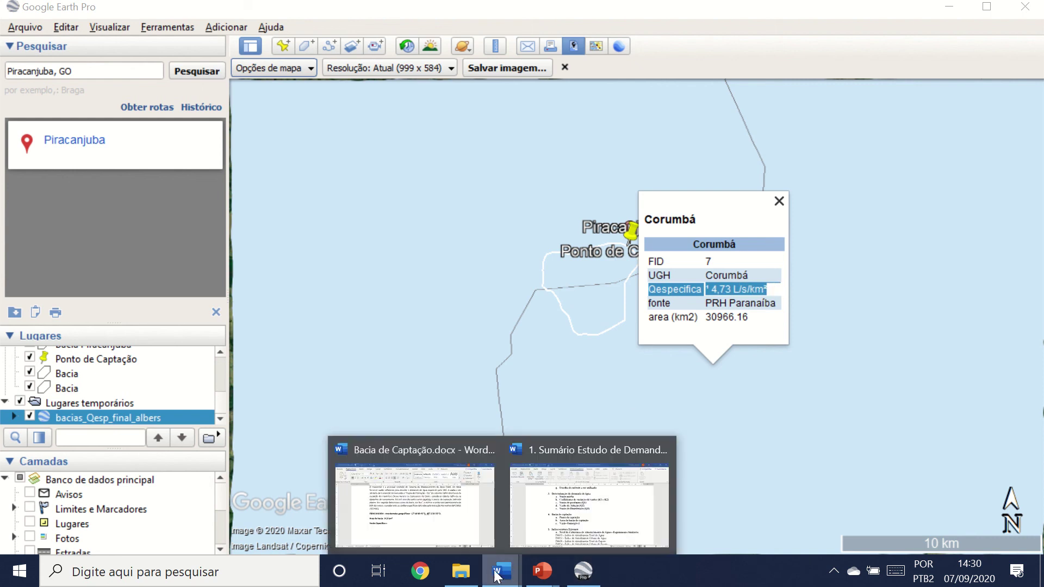
click(416, 492)
key(BackSpace)
key(BackSpace)
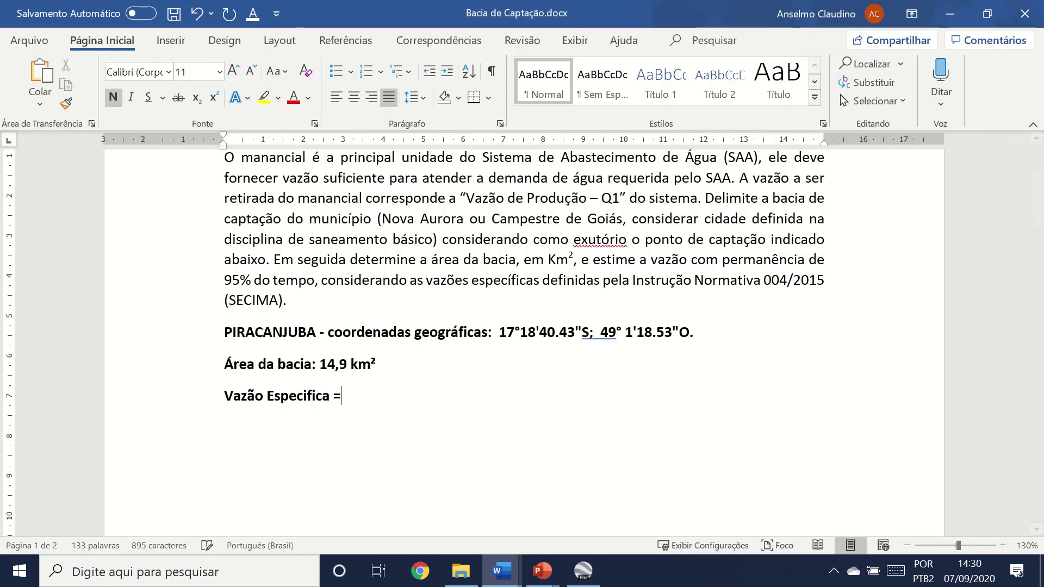
key(Return)
key(ctrl+v)
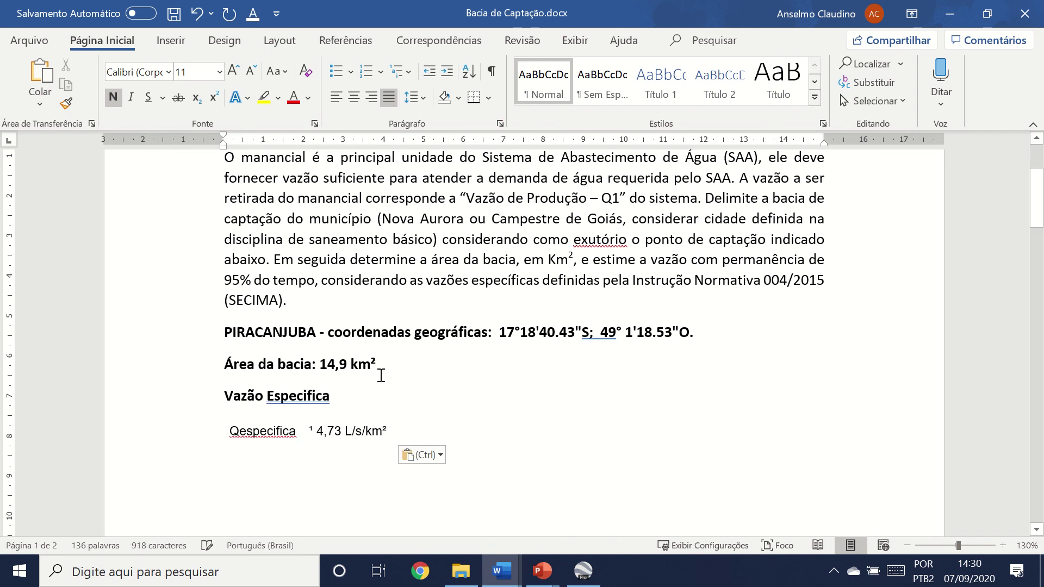
Step: Complete the specific flow line as "Vazão Especifica = 4,73 L/s/Km²" and add a new line beneath it
click(346, 396)
text(= )
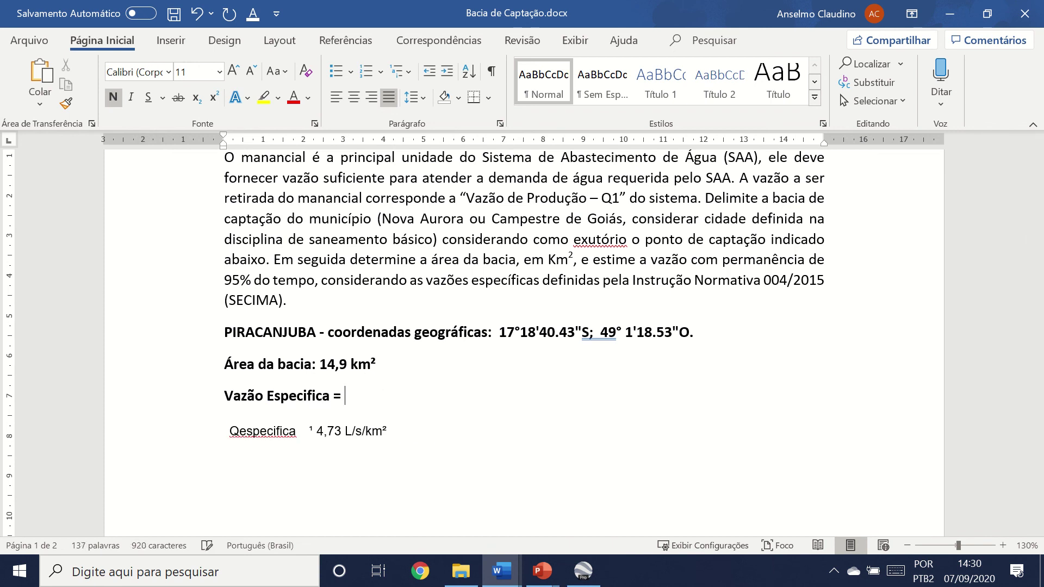
text(4,73 L/s/)
text(K)
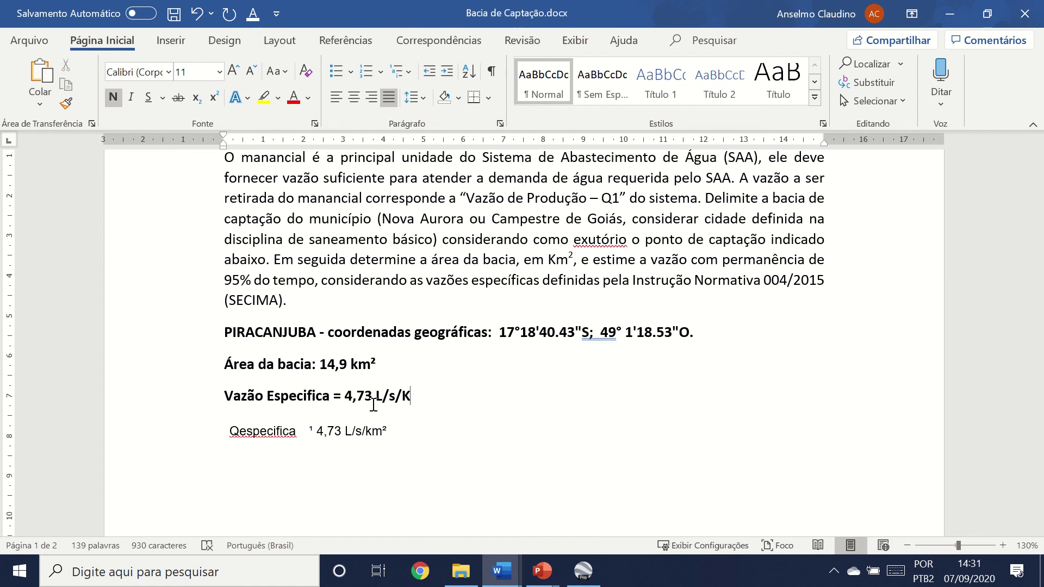
text(m²)
key(Return)
key(BackSpace)
key(BackSpace)
key(Return)
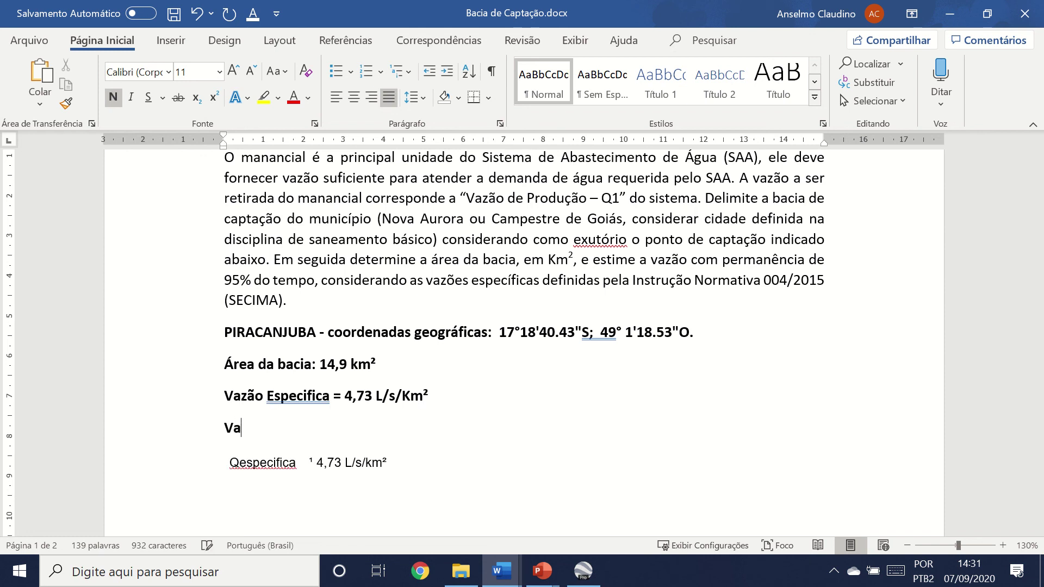
Step: Write the formula "Vazão disponível = A * Qesp" beneath the specific flow line
text(Vazão disponível)
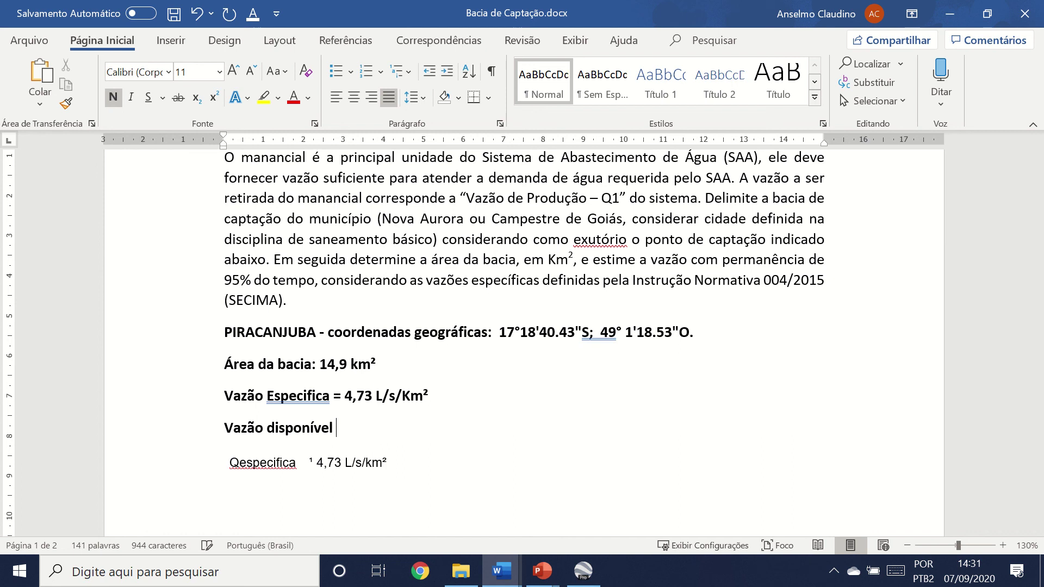
text( = A)
text( * )
text(Qex)
text(p)
key(BackSpace)
key(BackSpace)
text(sp)
key(Return)
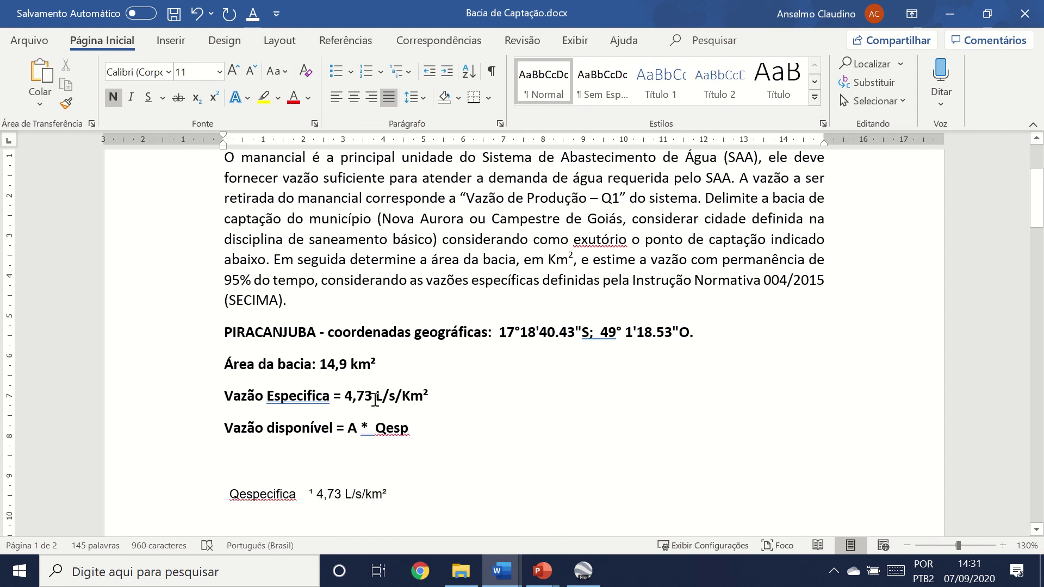
Step: Add the calculation "Vazão = 14,9 * 4,73 = 70,5 L/s" on a new line beneath the available flow formula
drag(375, 401, 356, 397)
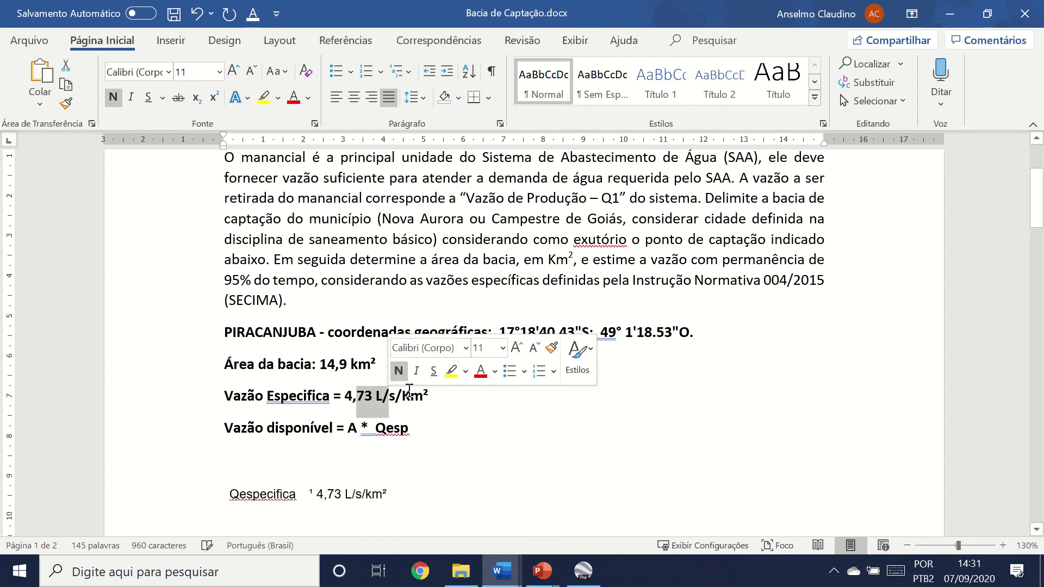
click(351, 365)
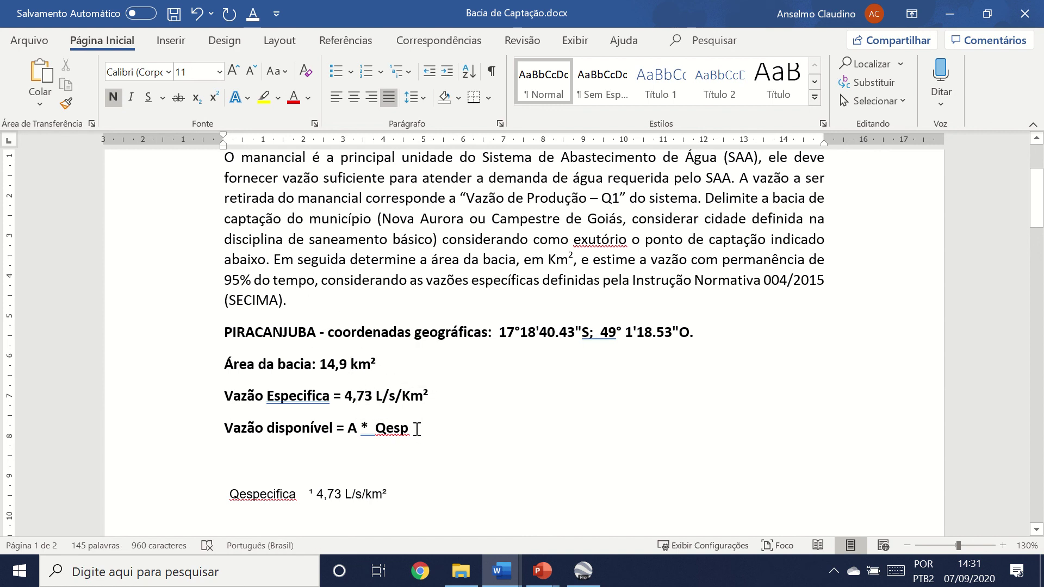
click(438, 428)
key(Return)
text(Vazão)
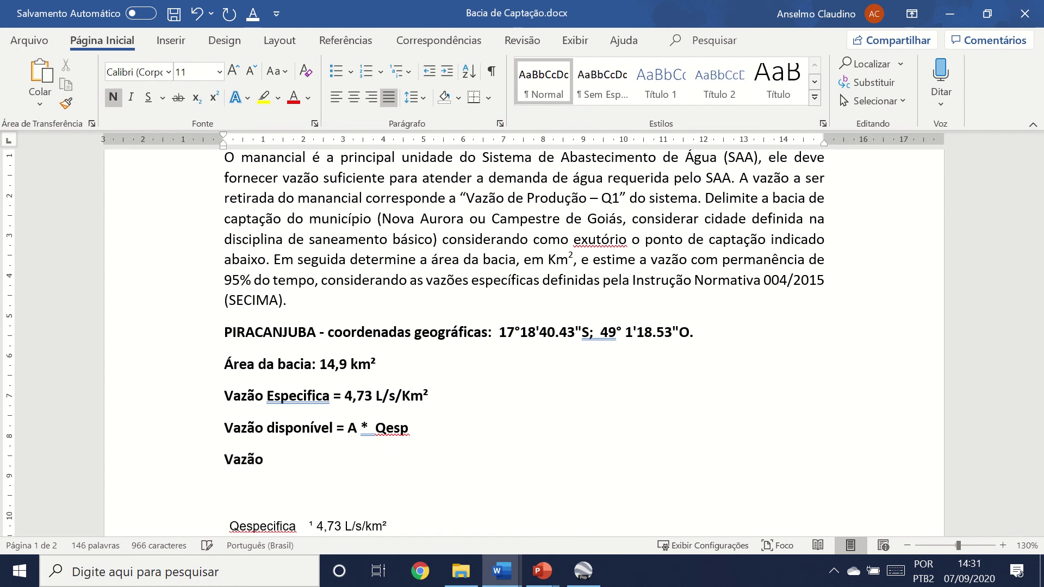
text( = 14,9 * 4,73 =)
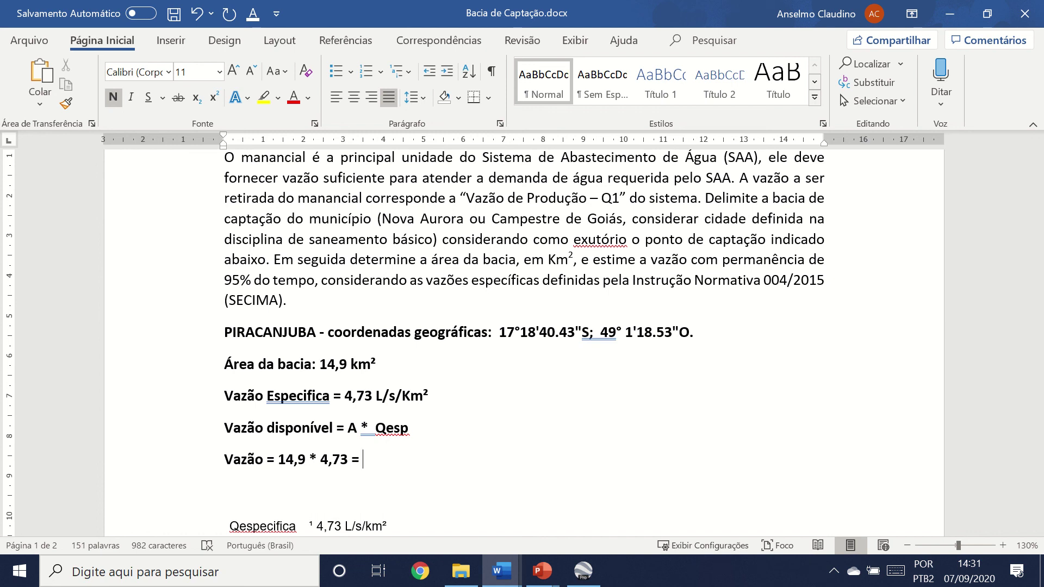
text(70,5 L/s)
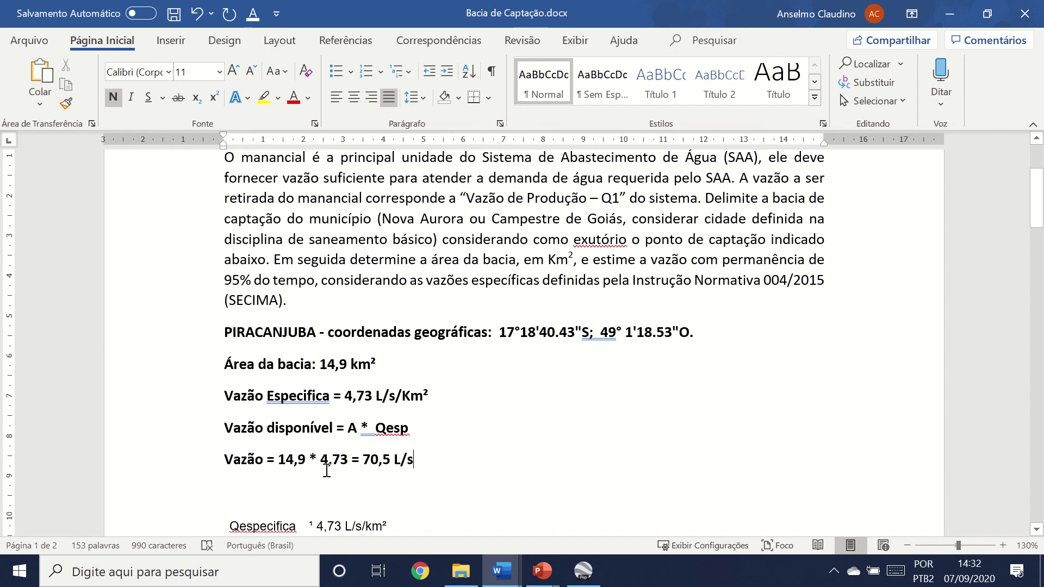
drag(404, 457, 244, 463)
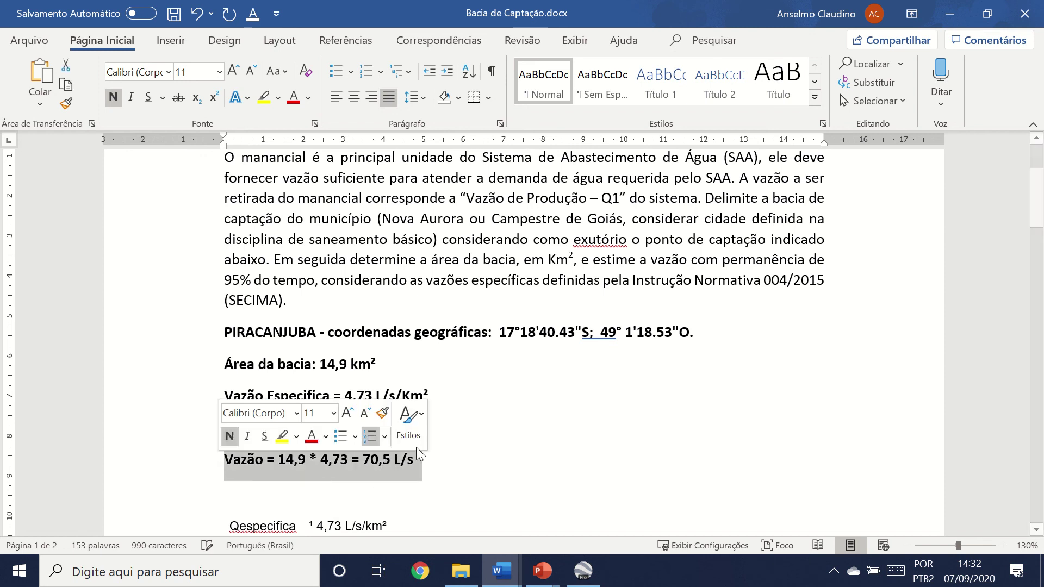
key(Right)
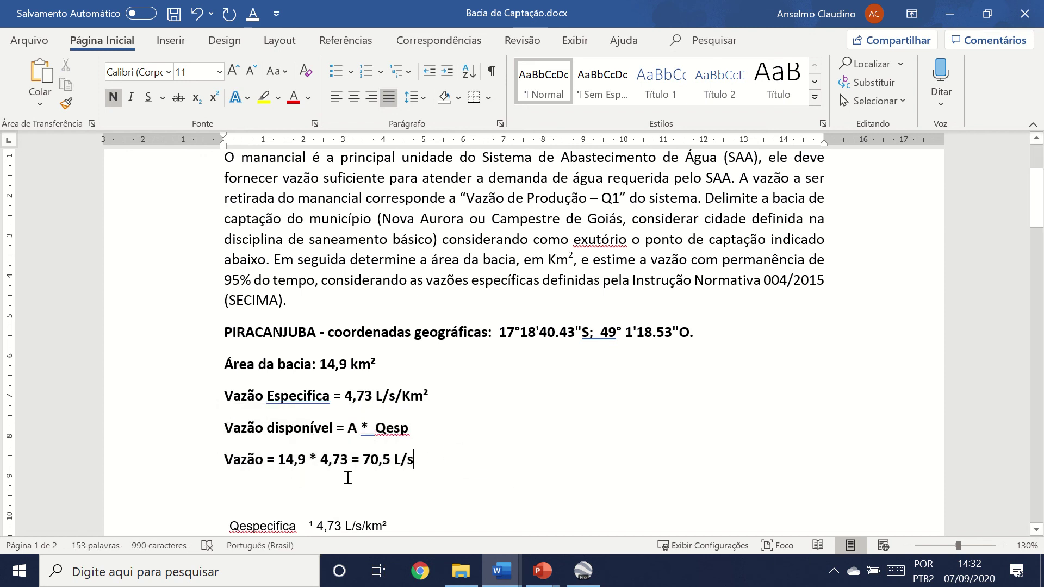
drag(333, 470, 349, 497)
click(493, 477)
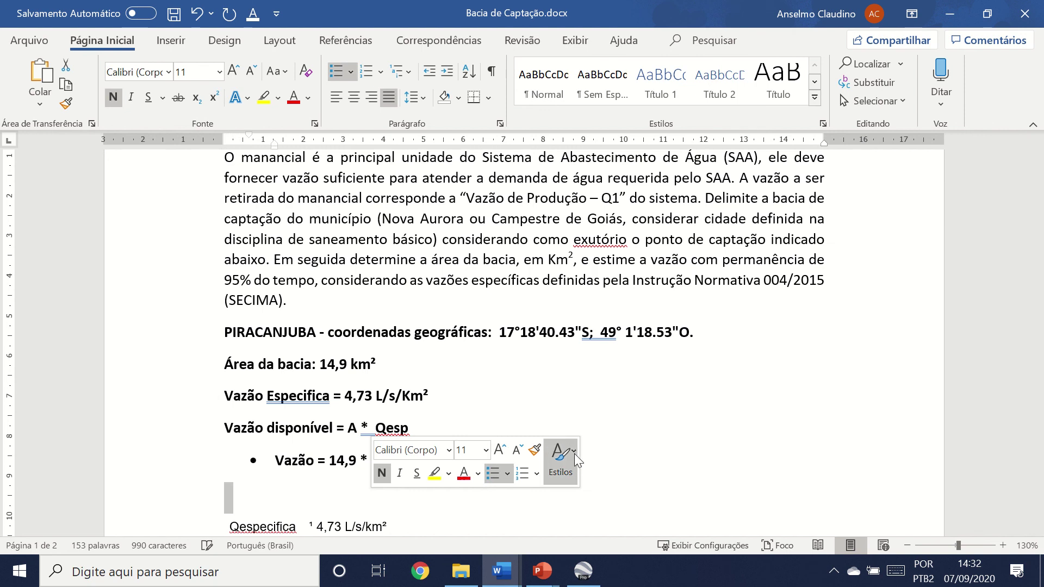
key(ctrl+z)
click(310, 497)
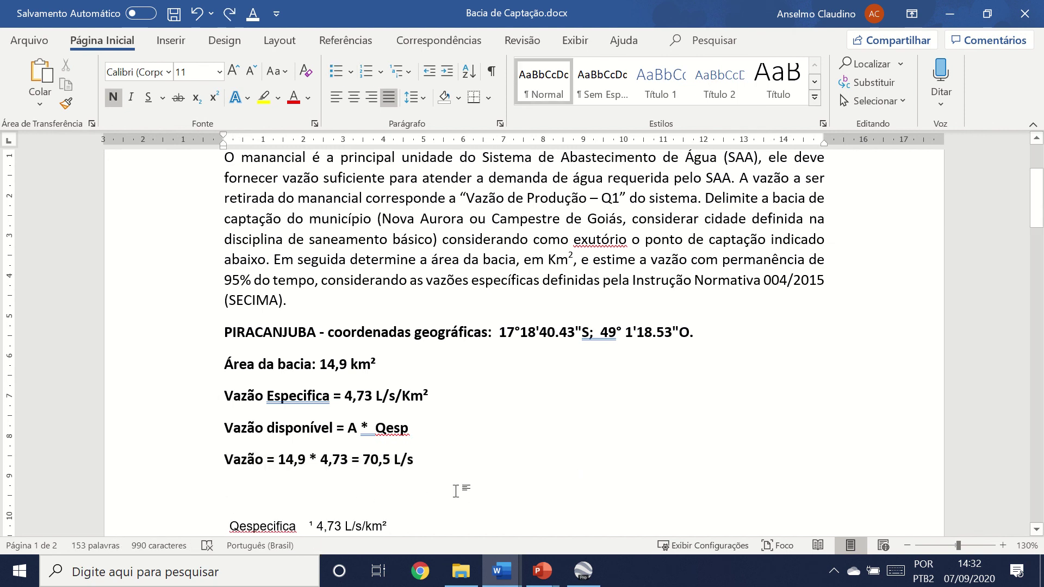
drag(450, 459, 243, 369)
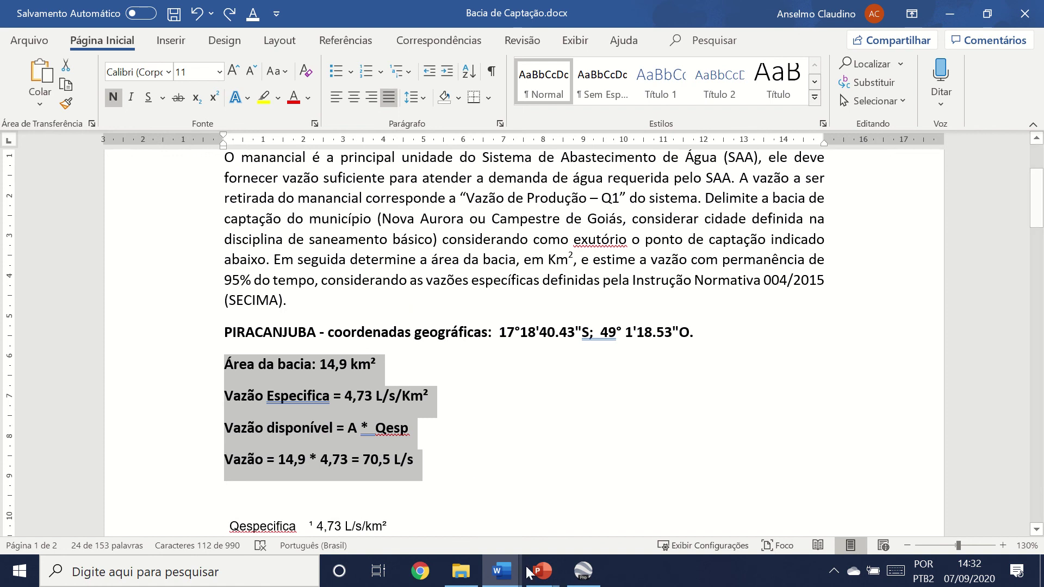
mouse_move(486, 6)
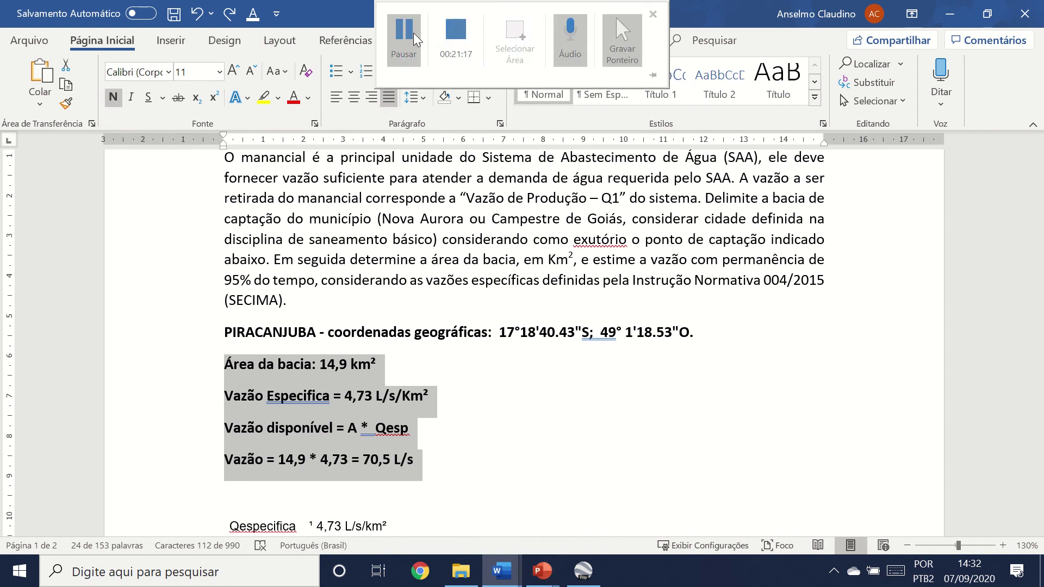